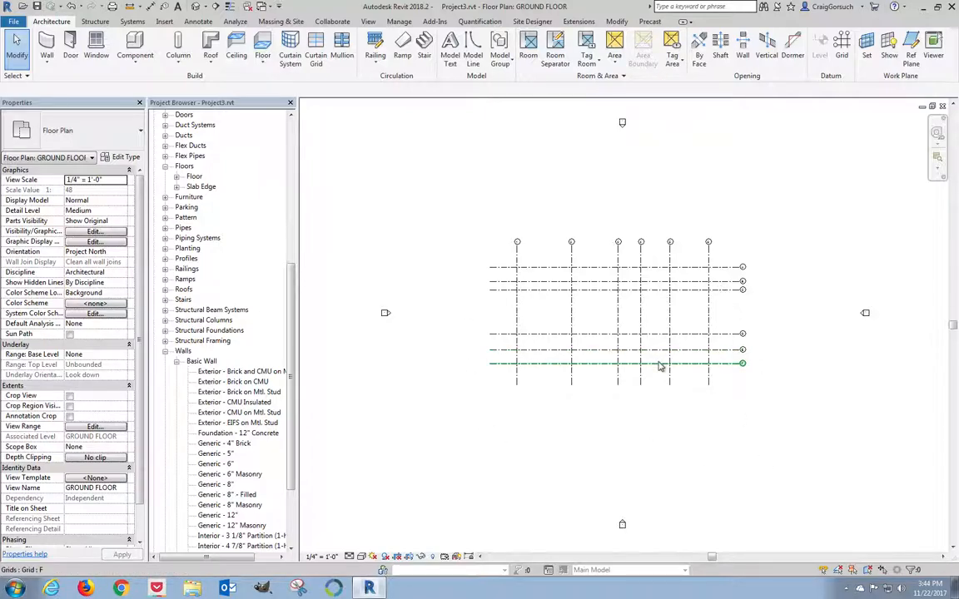
Step: Start a new wall on the ground floor plan using the Exterior - Brick on Mtl. Stud type
left_click(636, 349)
left_click(290, 203)
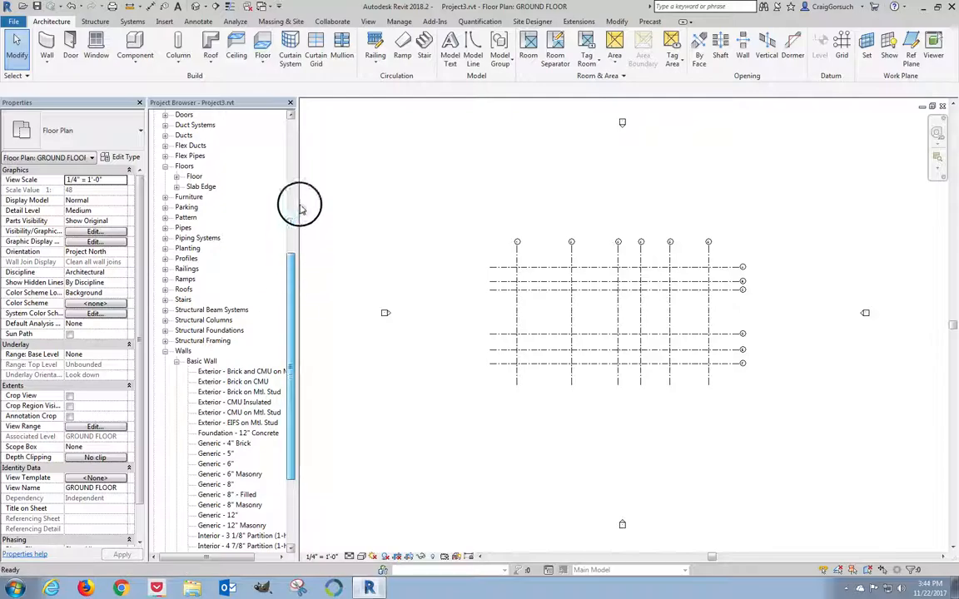
left_click(213, 136)
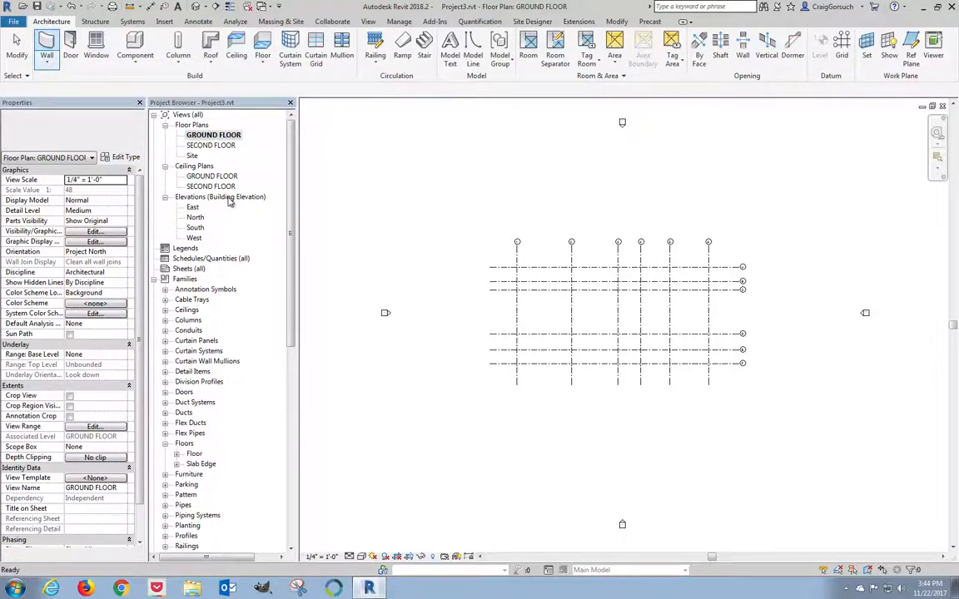
left_click(46, 43)
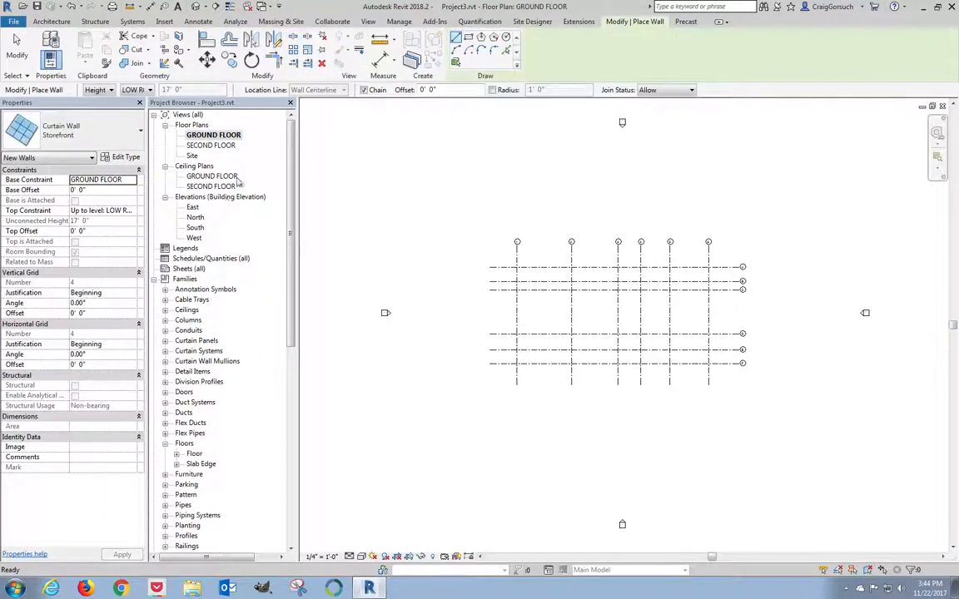
left_click(74, 129)
scroll(101, 252, "up", 8)
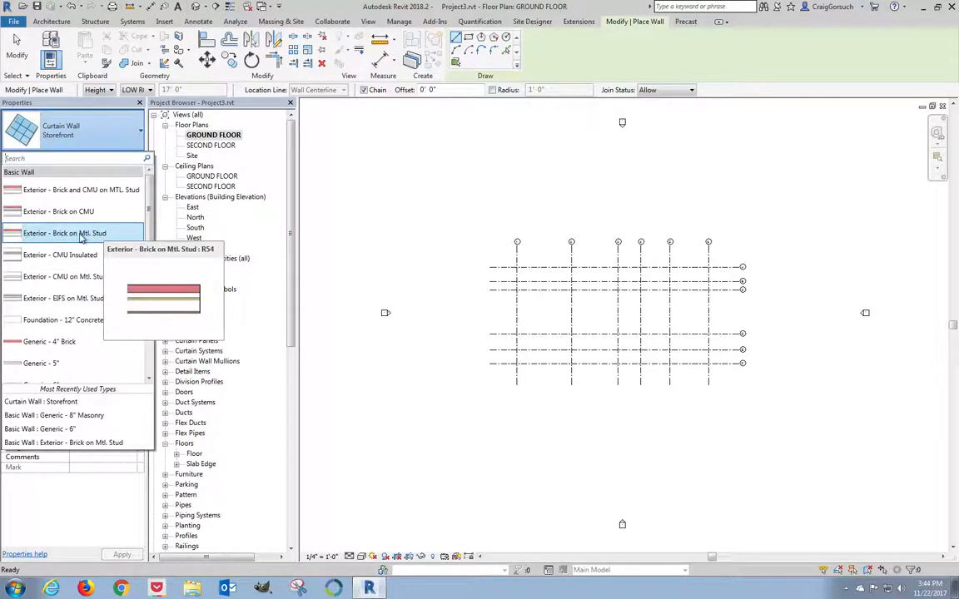
left_click(106, 235)
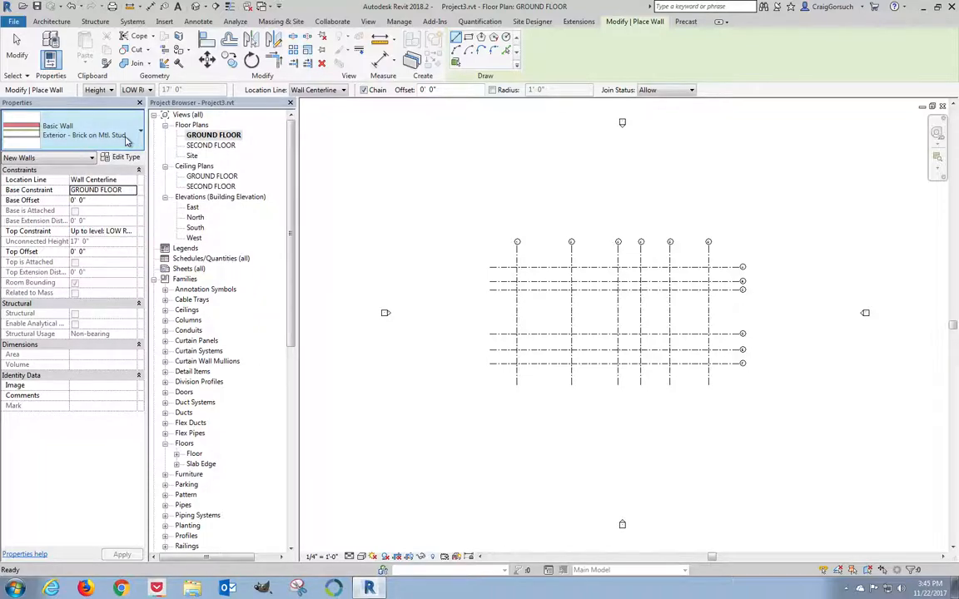
Step: Review the wall type's layer structure and duplicate the type as "Exterior - Brick on Wood Stud"
left_click(124, 157)
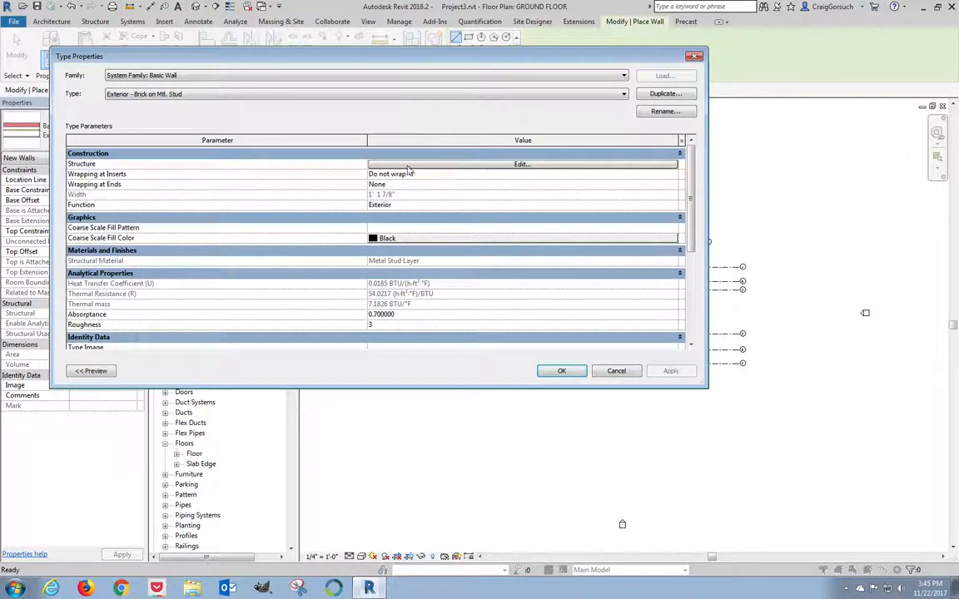
left_click(448, 87)
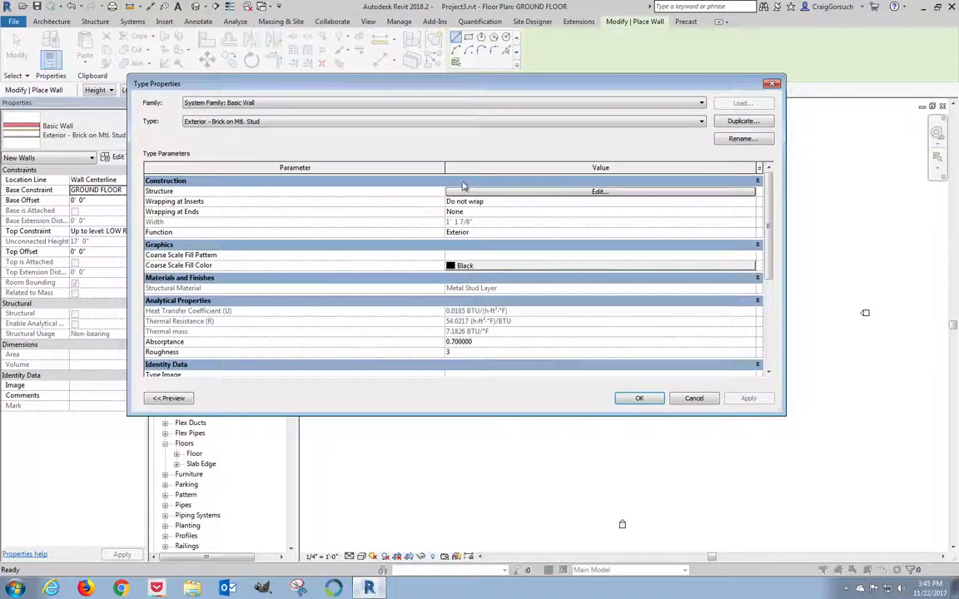
left_click(495, 193)
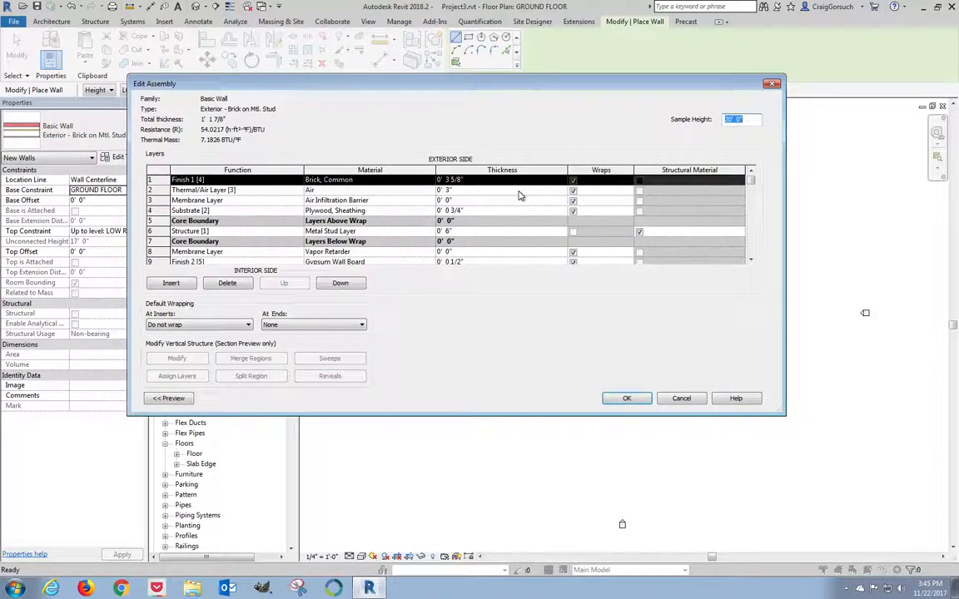
left_click(627, 398)
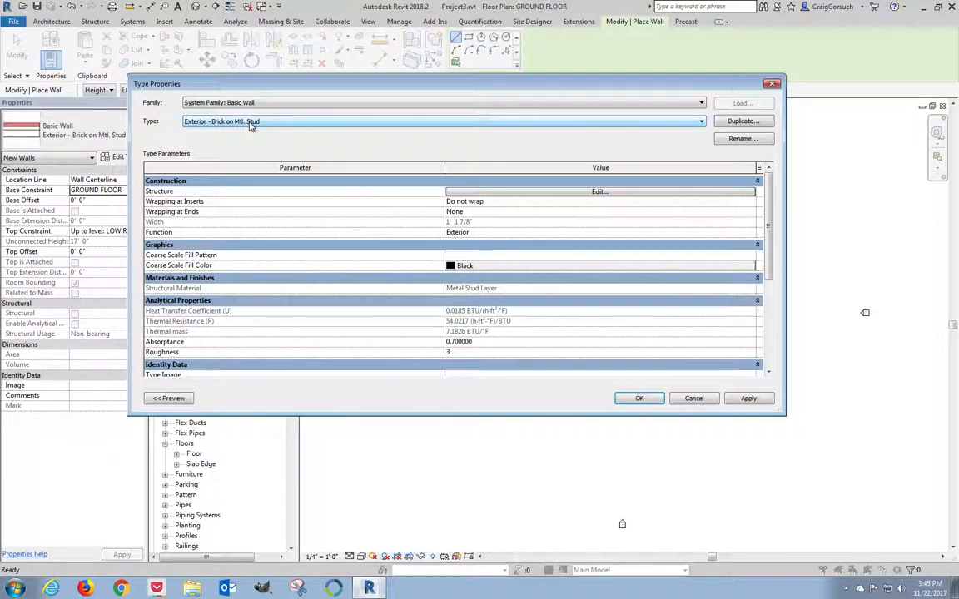
left_click(743, 122)
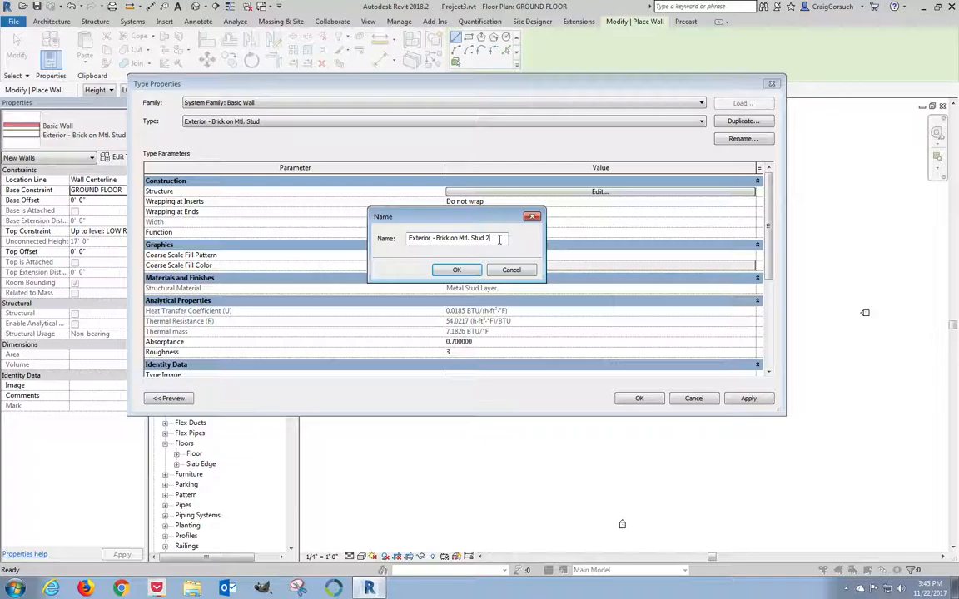
key("BackSpace")
key("ctrl+Left")
key("shift+Left")
key("shift+Left")
key("shift+Left")
key("shift+Left")
key("shift+Left")
type("Wood")
key("Return")
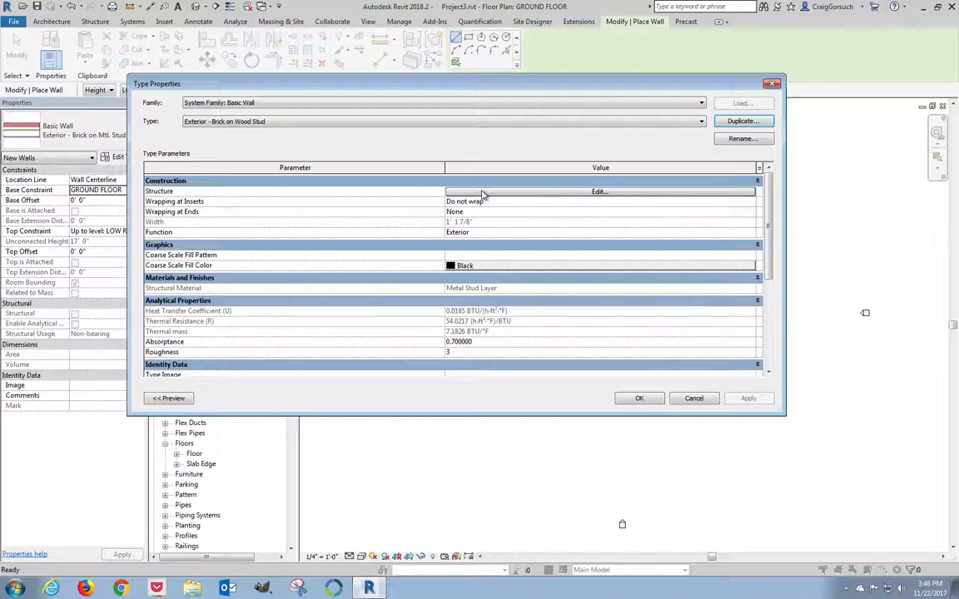
Step: Set the thickness of the new wall type's Thermal/Air layer to 2"
left_click(530, 192)
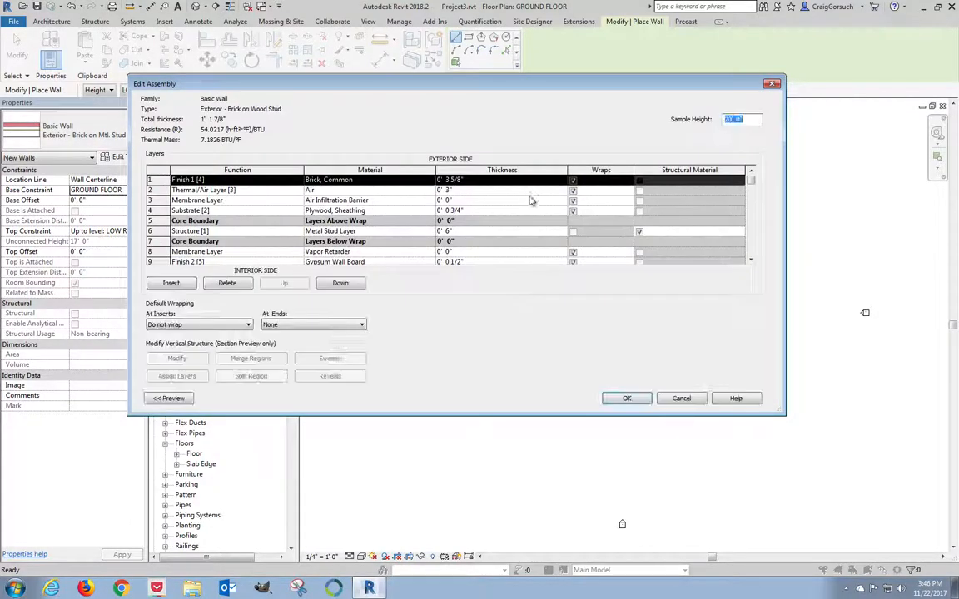
left_click(461, 191)
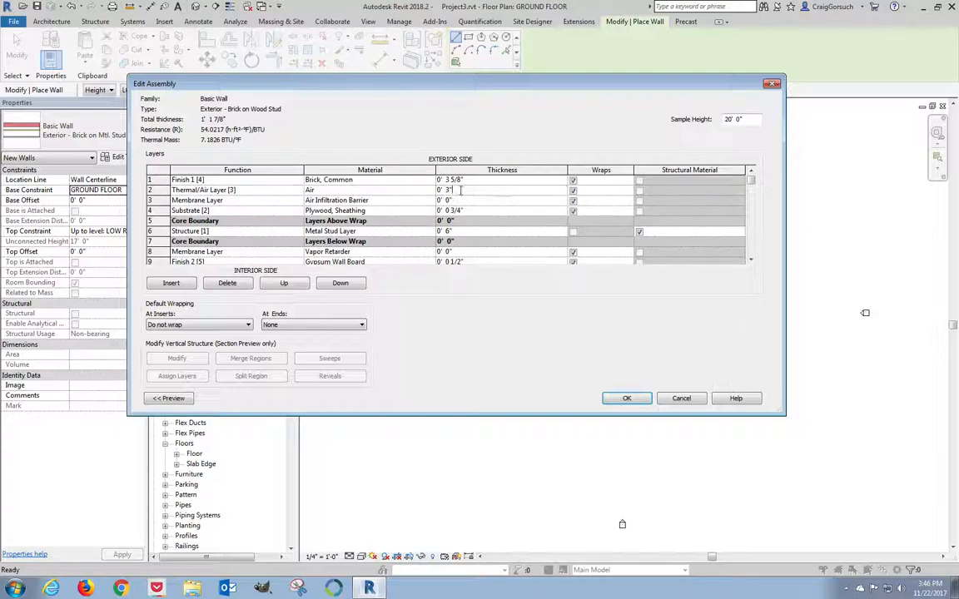
left_click(150, 190)
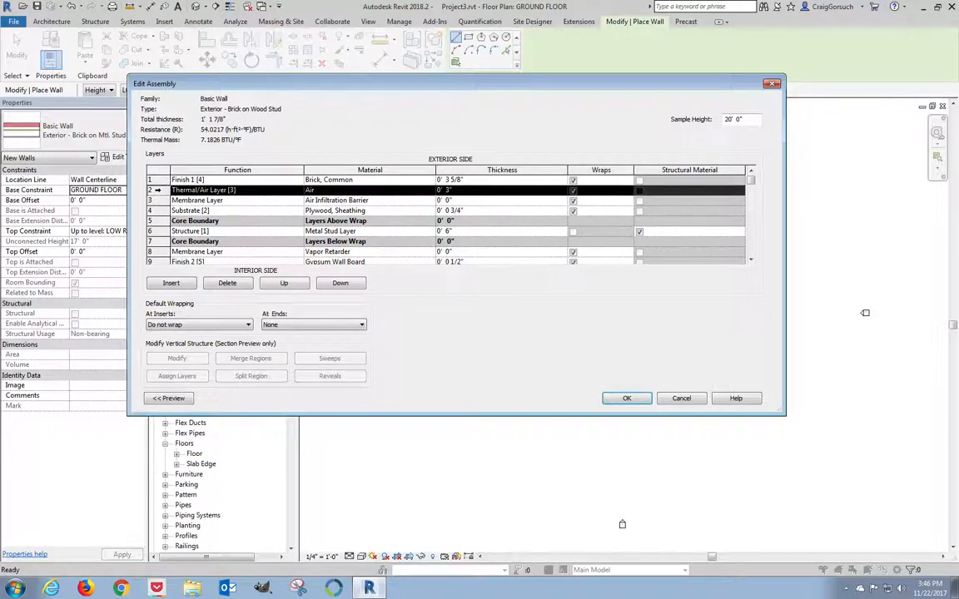
left_click(464, 190)
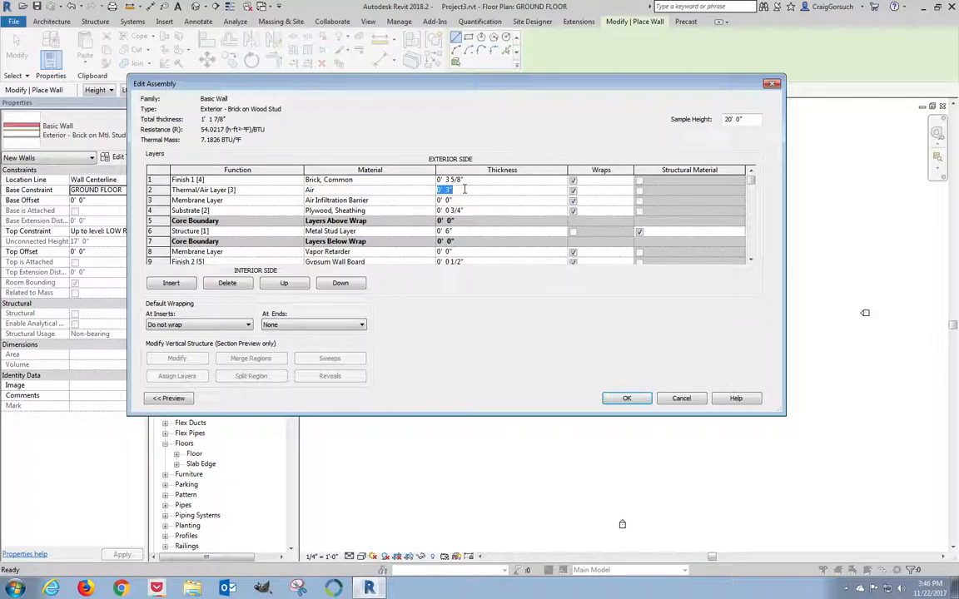
type("0 2")
key("Tab")
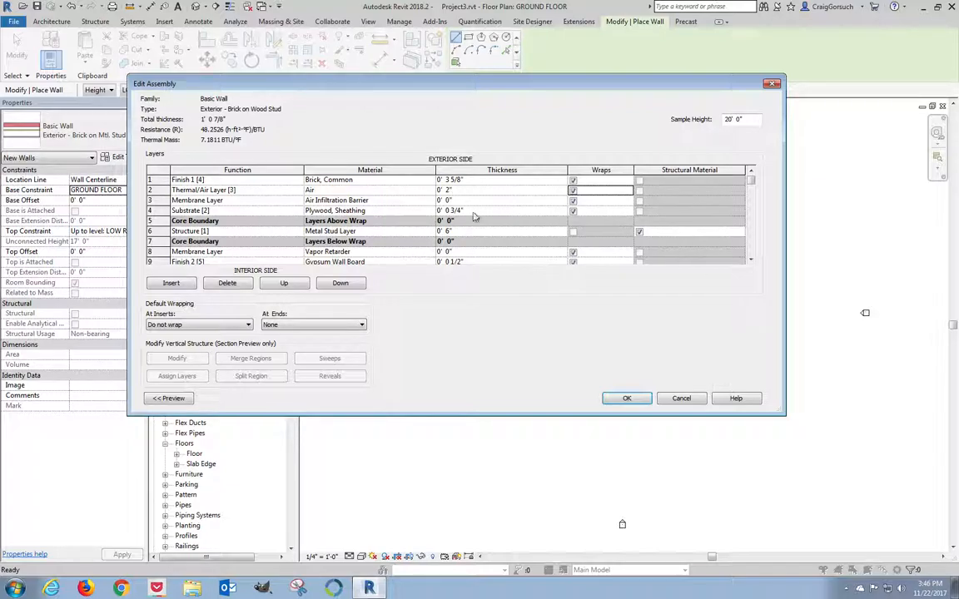
Step: Change the material of the wall's Structure [1] layer to Structure, Wood Joist/Rafter Layer
left_click(382, 231)
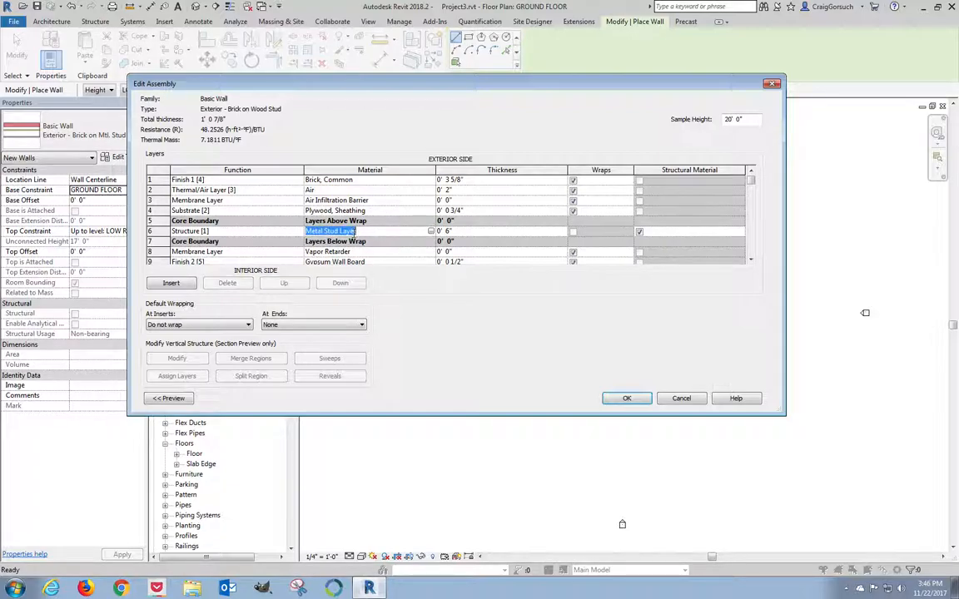
left_click(431, 234)
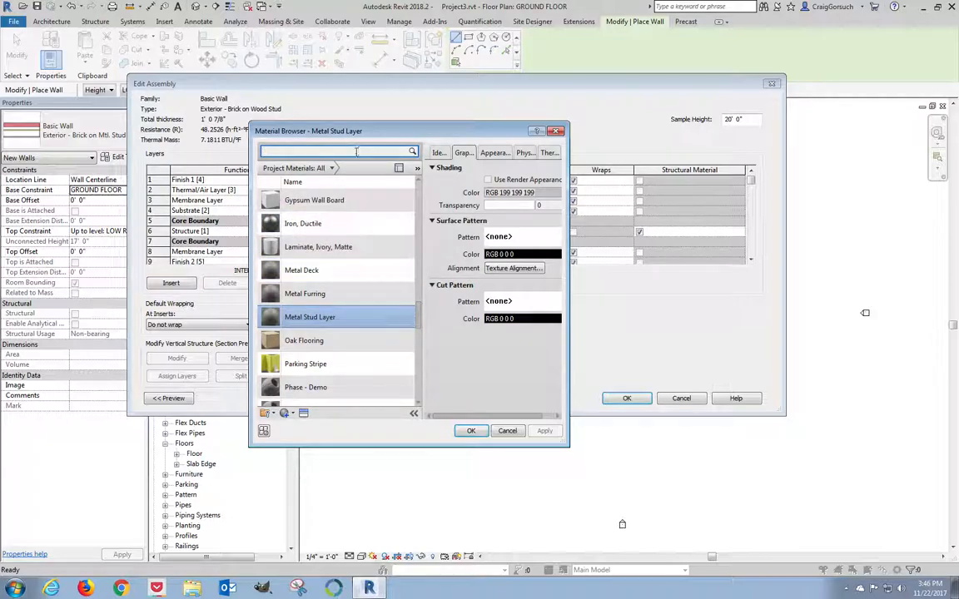
left_click(298, 151)
type("wood")
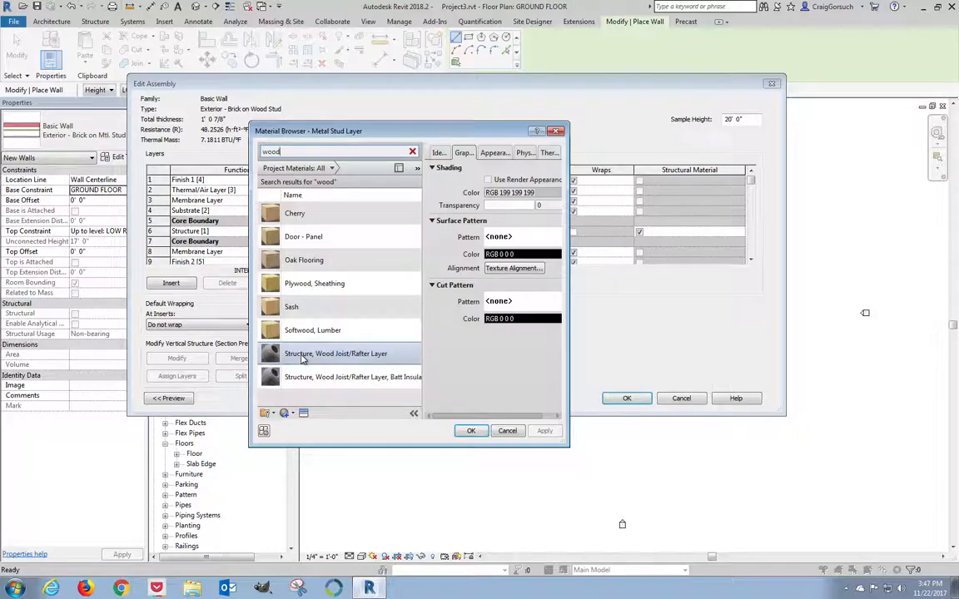
left_click(349, 354)
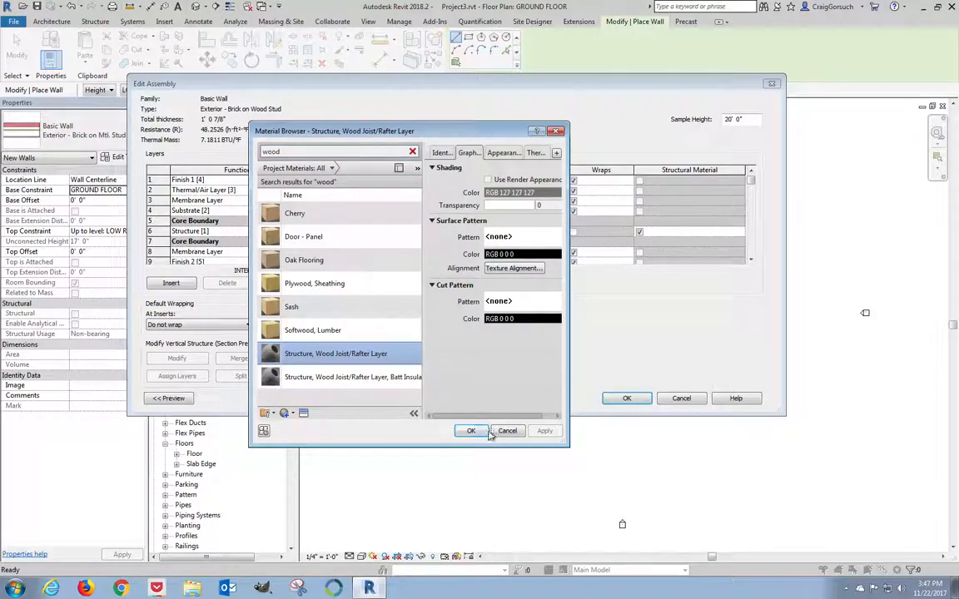
key("Return")
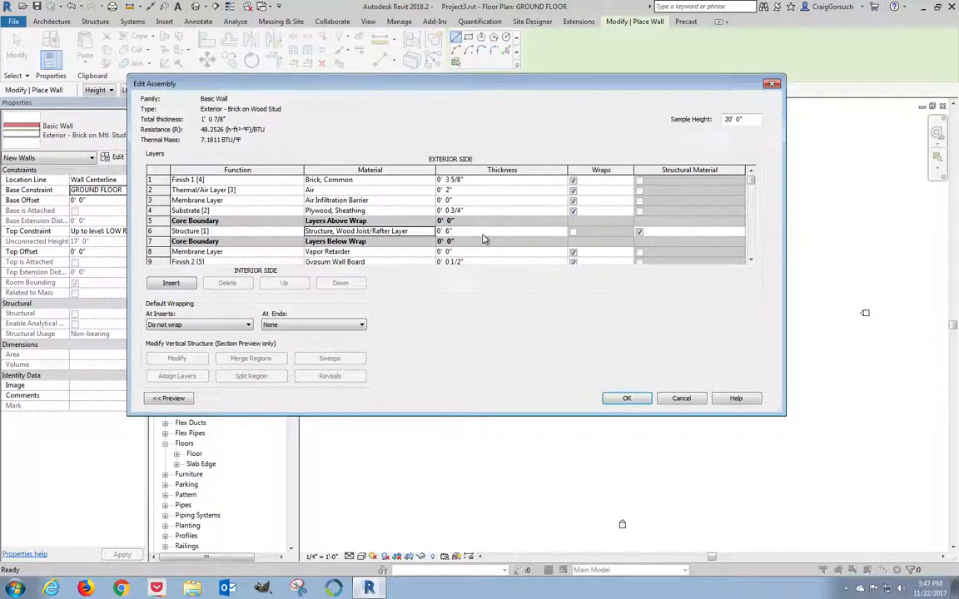
Step: Set the Structure [1] layer's thickness to 5 1/2" and accept the assembly and type changes
left_click(467, 231)
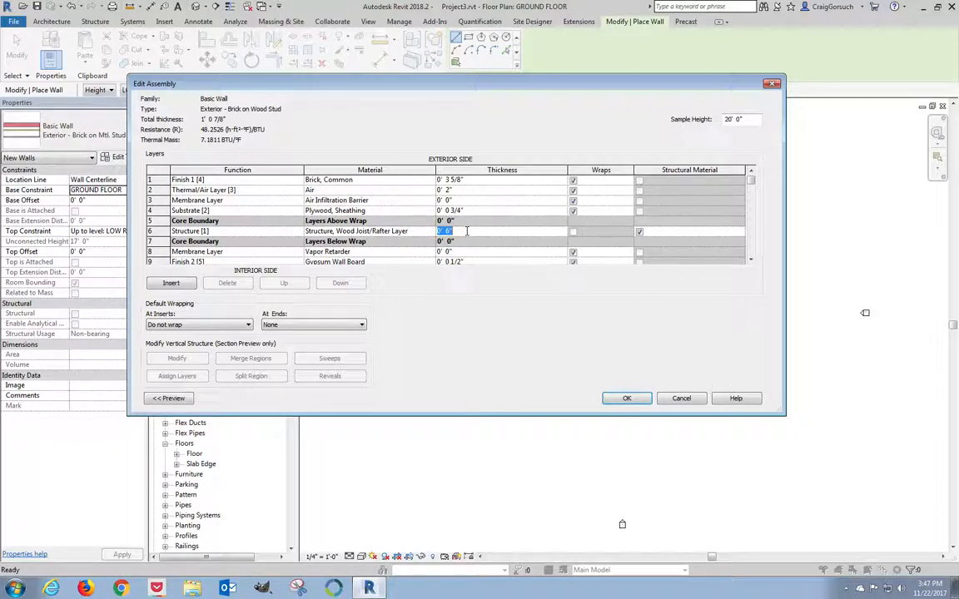
type("0 5 1/2")
key("Tab")
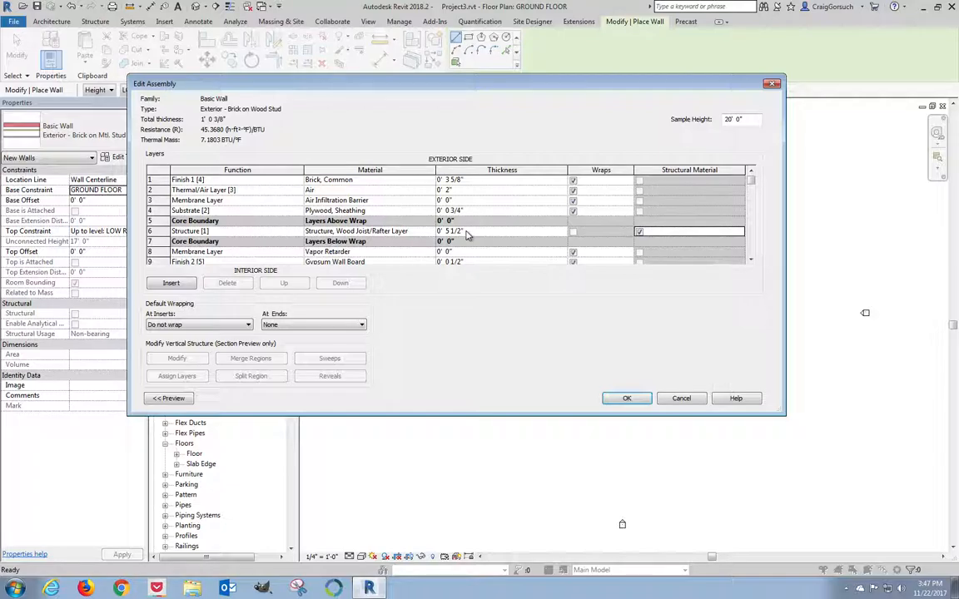
left_click(626, 400)
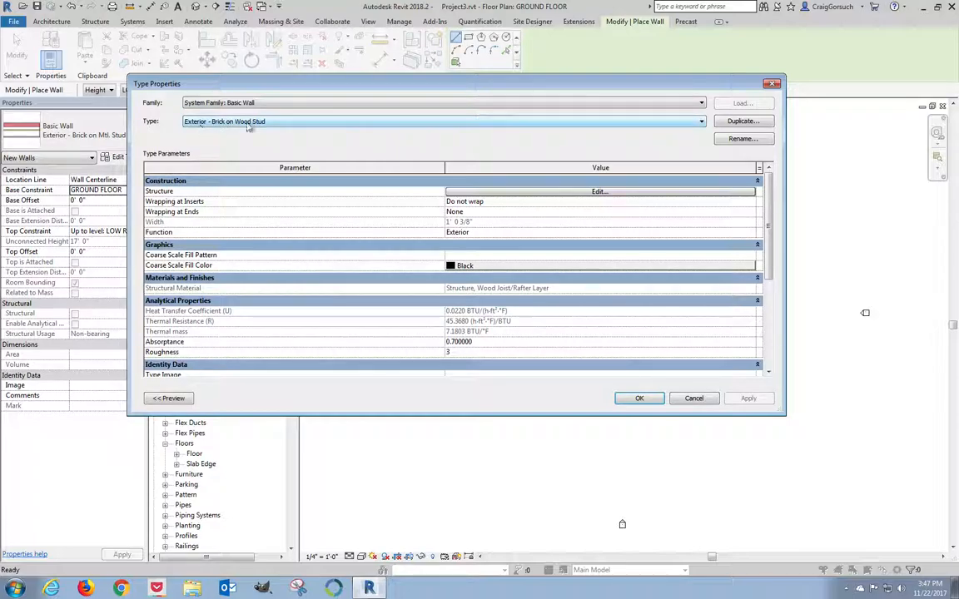
left_click(639, 399)
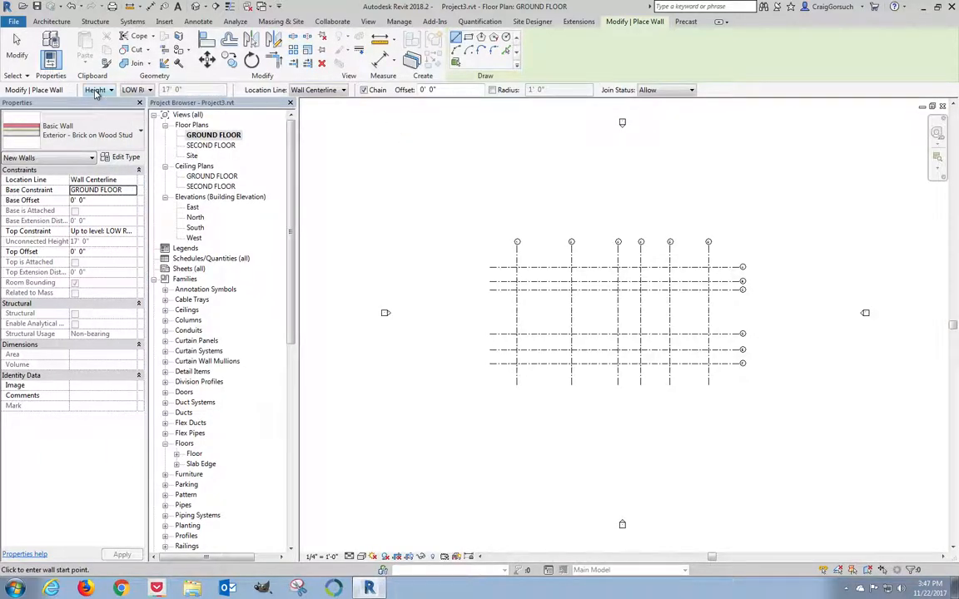
Step: Set the new wall's height up to HIGH ROOF and its location line to Core Face: Exterior
left_click(129, 90)
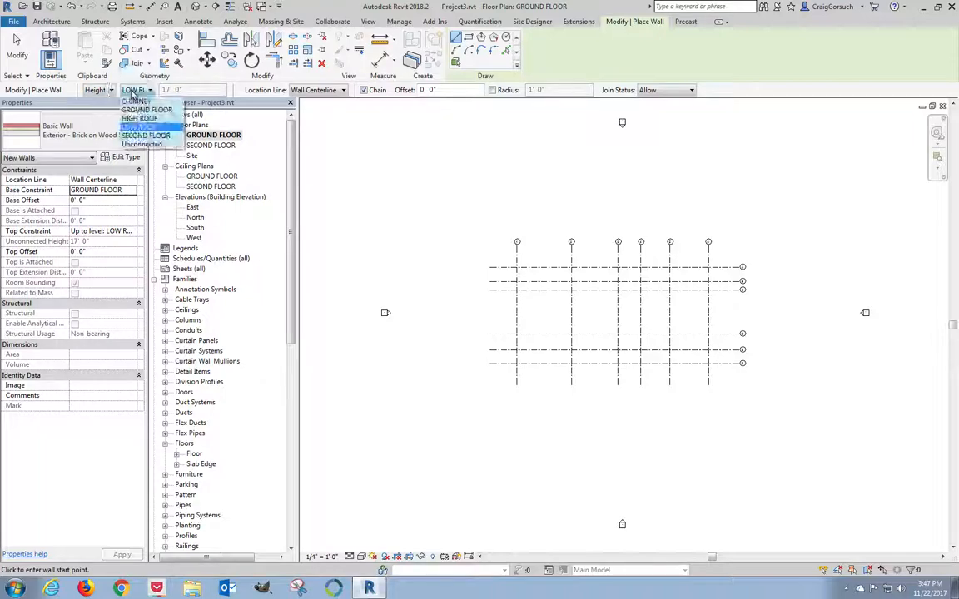
left_click(138, 119)
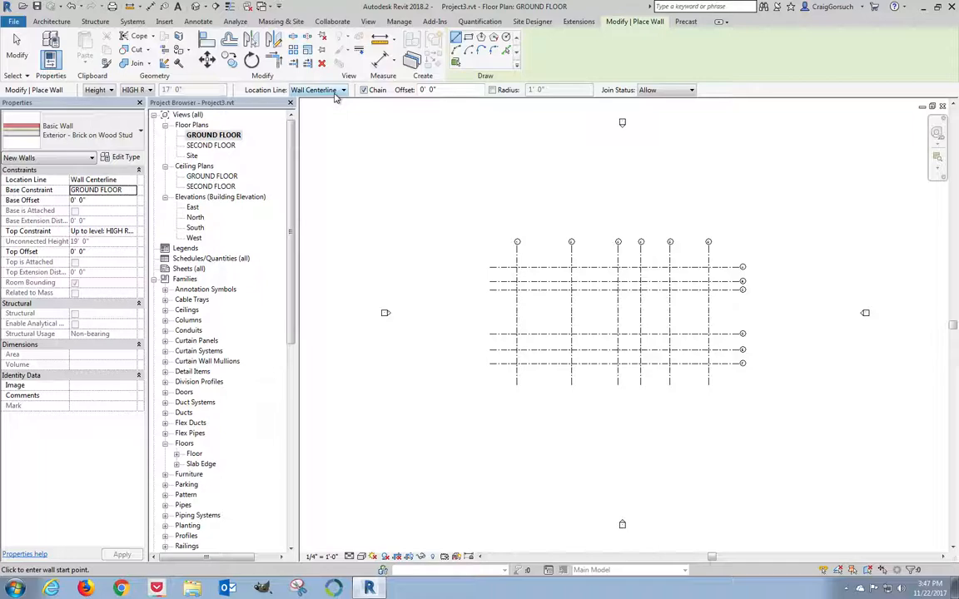
left_click(335, 94)
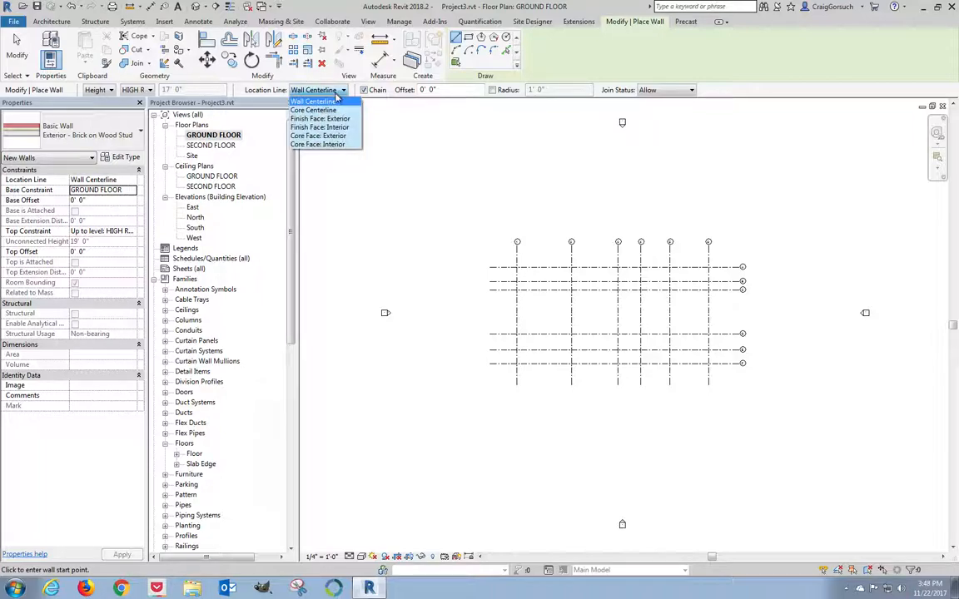
left_click(342, 136)
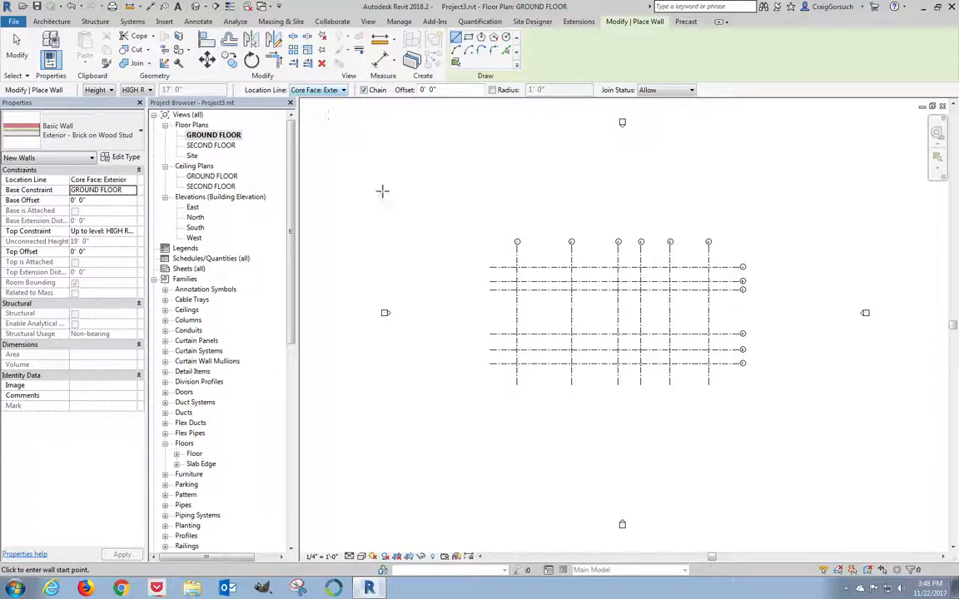
Step: Draw chained exterior walls from the intersection of grids D and 3 along D to grid 1, and up grid 1 to grid C
scroll(595, 395, "up", 3)
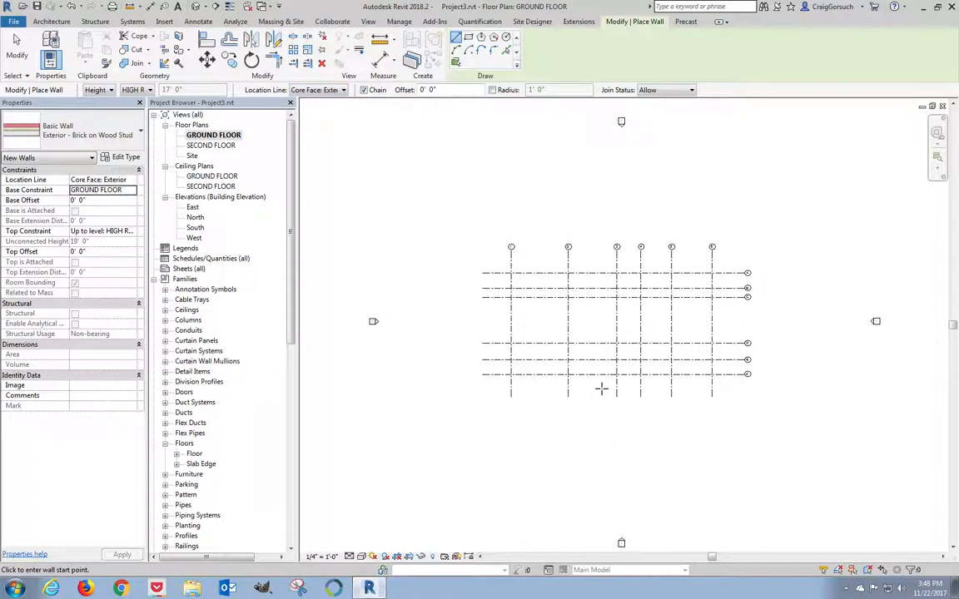
scroll(601, 388, "up", 2)
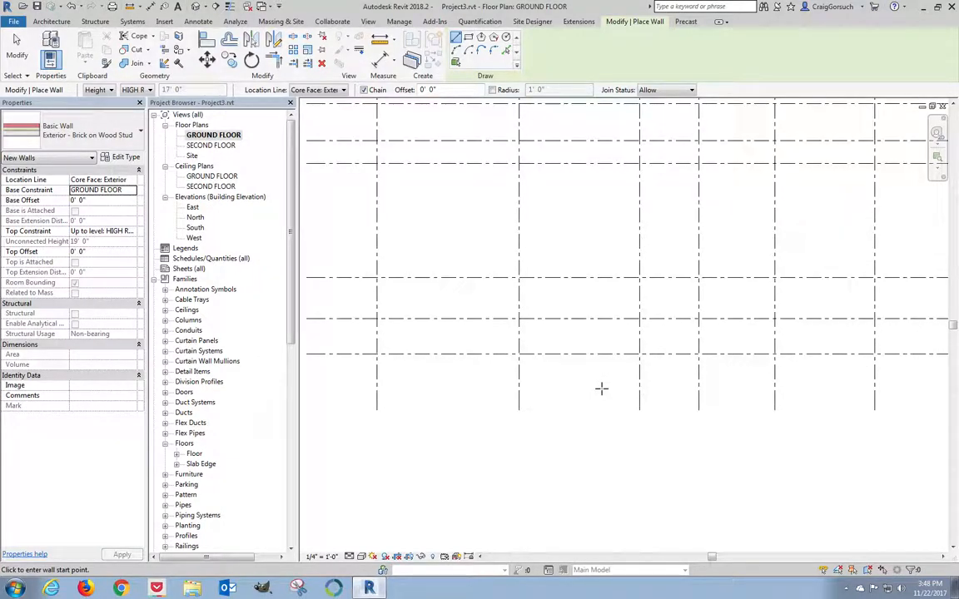
scroll(601, 388, "down", 4)
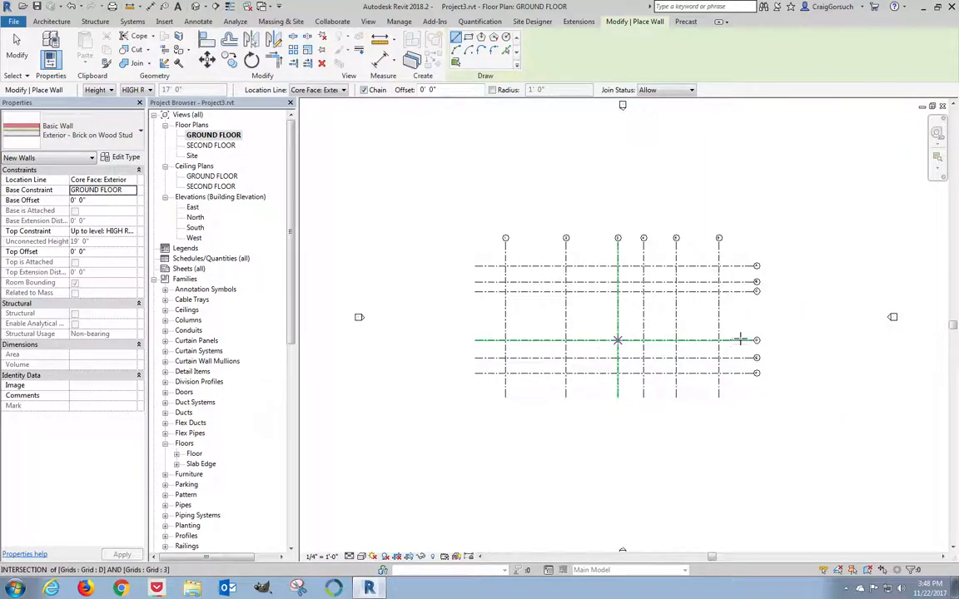
scroll(617, 338, "up", 1)
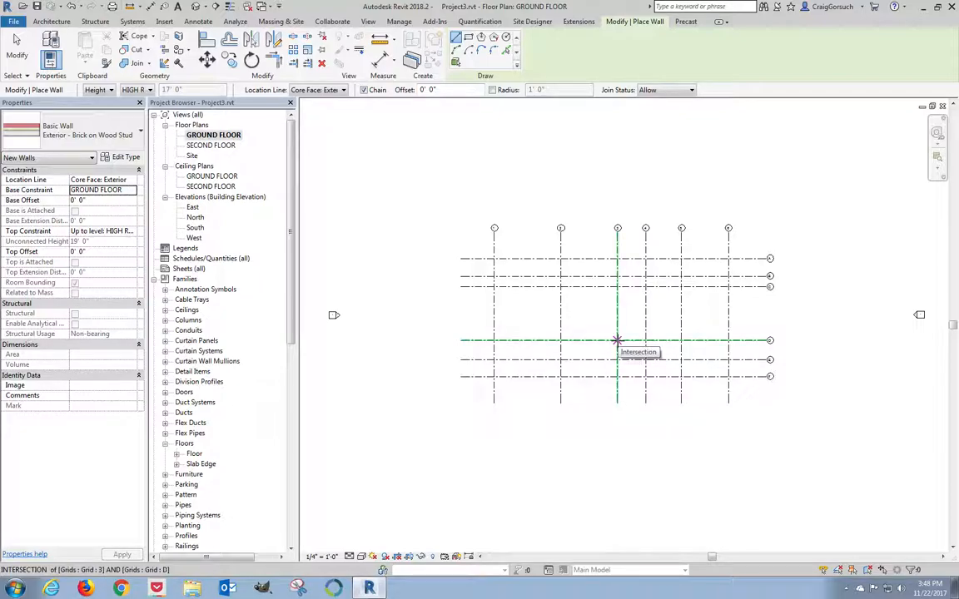
left_click(617, 339)
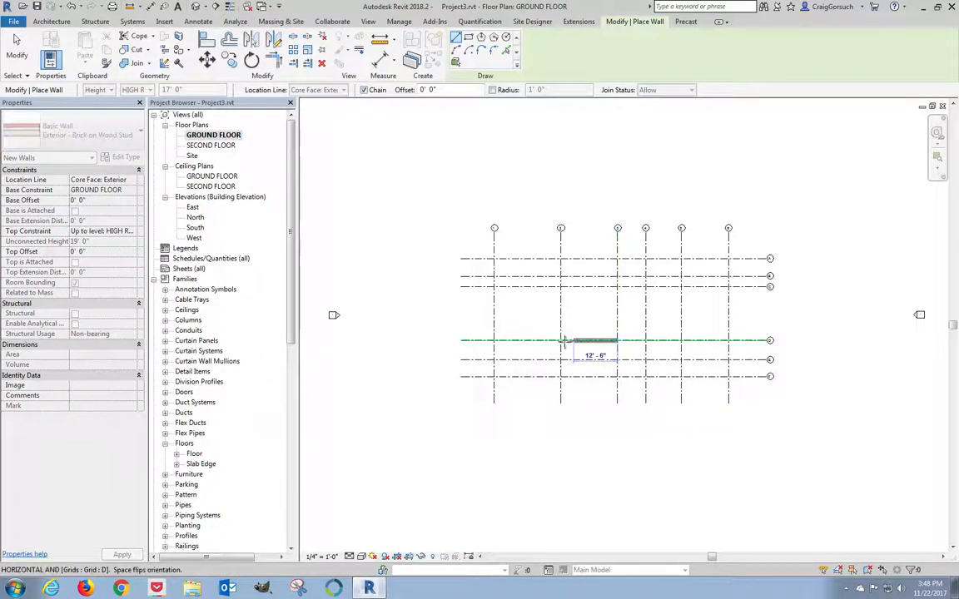
left_click(494, 340)
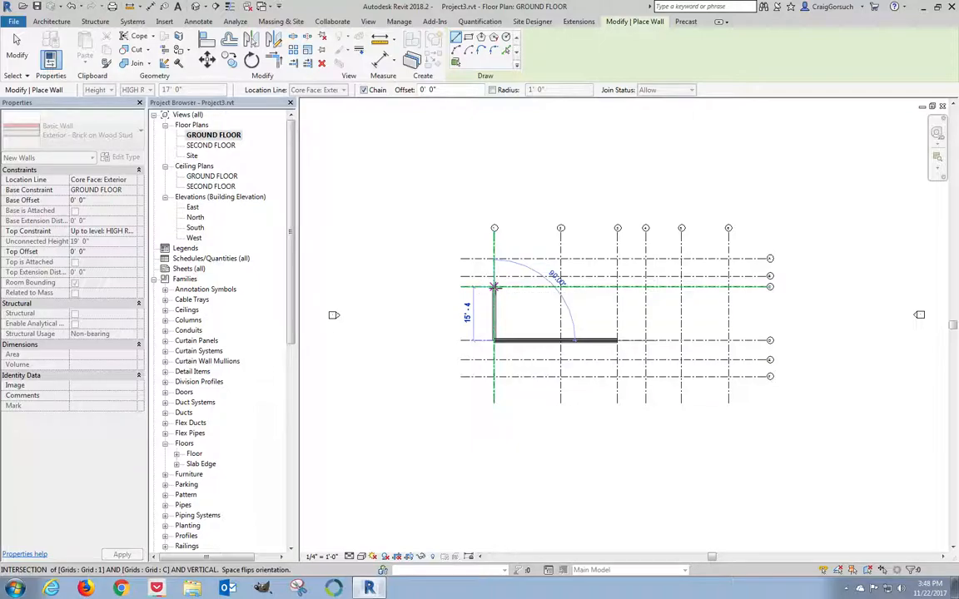
left_click(495, 287)
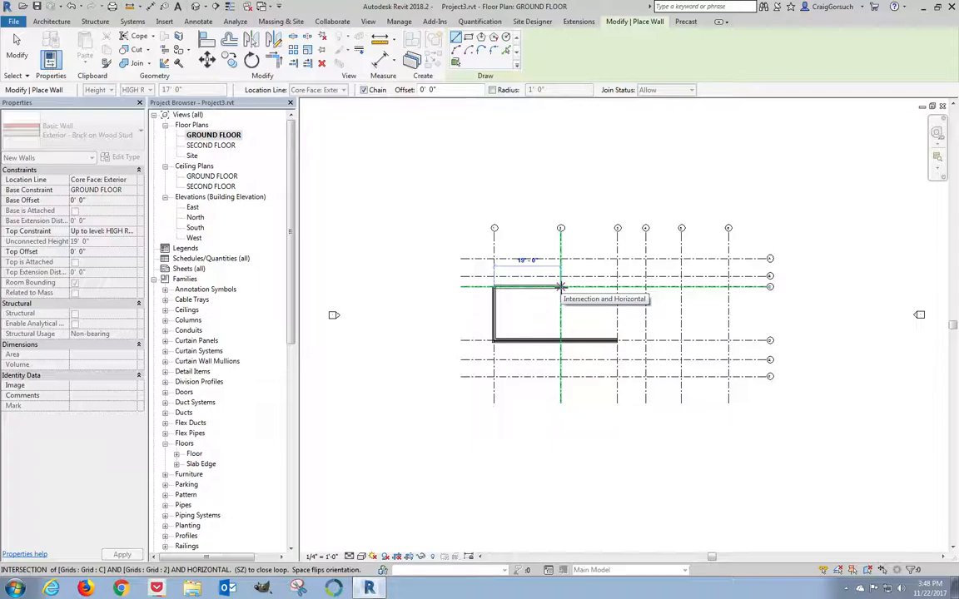
Step: Continue the wall chain along grid C to grid 2, up to grid A, and along A to grid 4, and end the chain
left_click(561, 287)
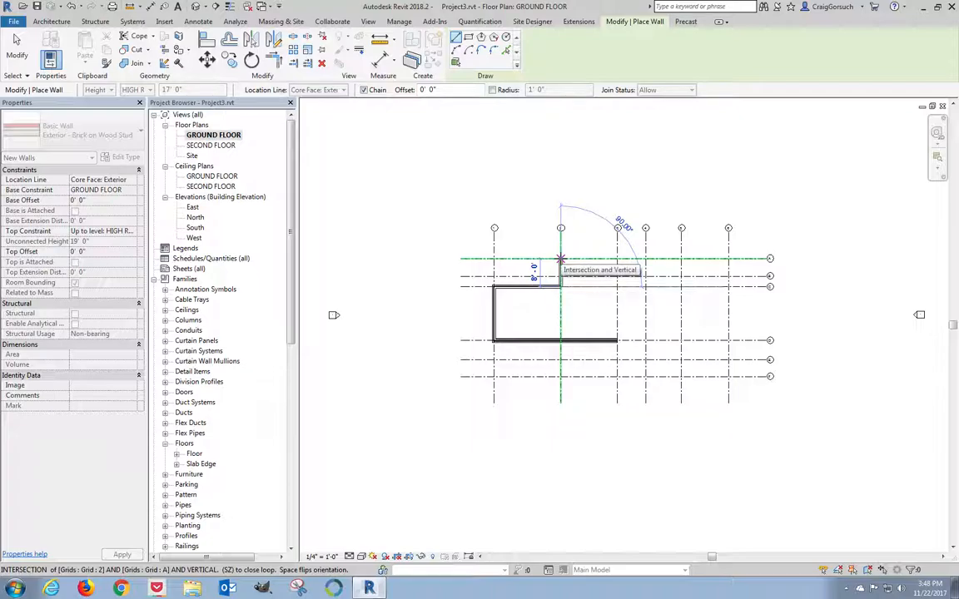
left_click(561, 259)
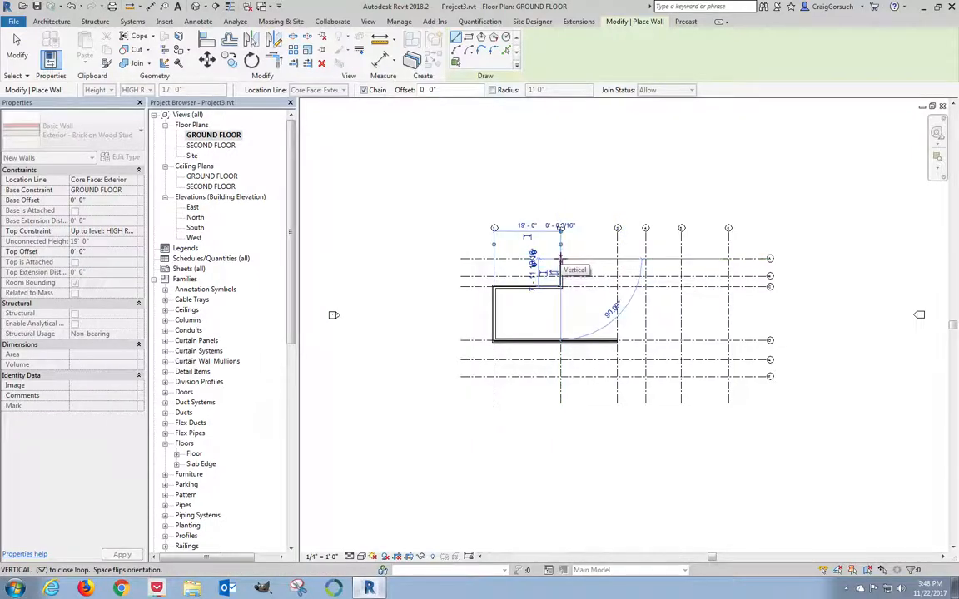
left_click(645, 259)
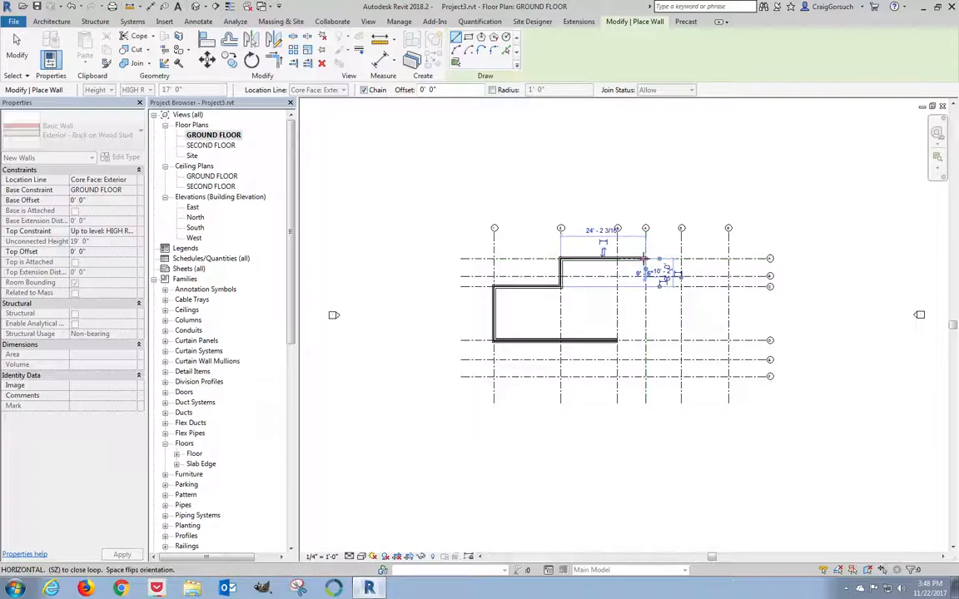
key("Escape")
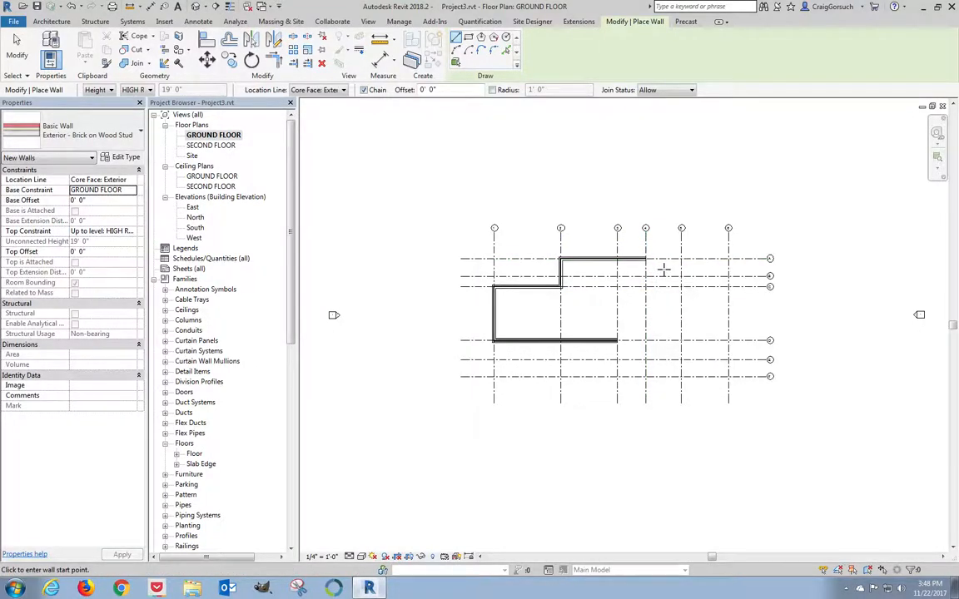
key("Escape")
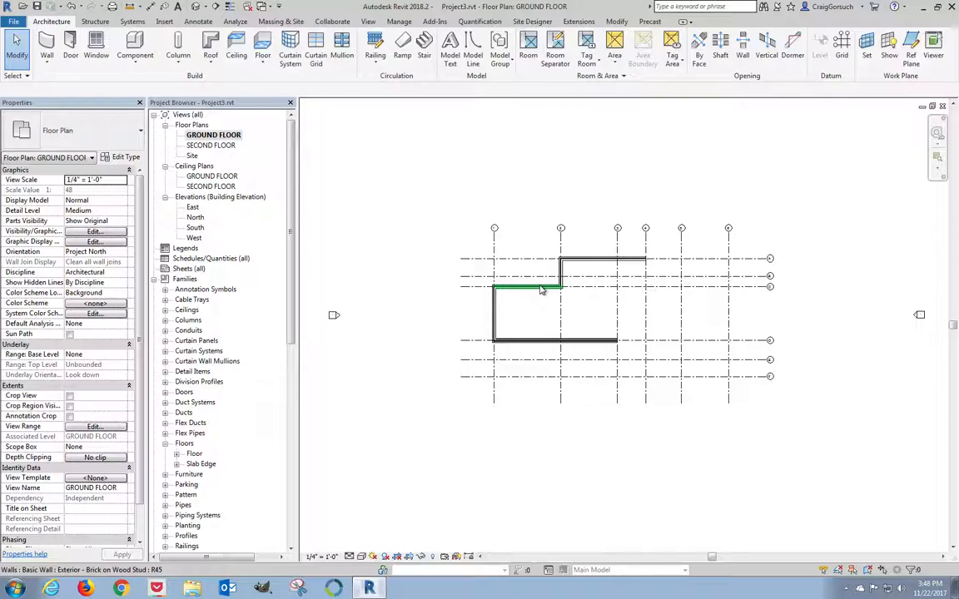
Step: Move the wall on grid C between grids 1 and 2 up 3' 0" onto grid B
scroll(515, 292, "up", 2)
scroll(517, 291, "up", 1)
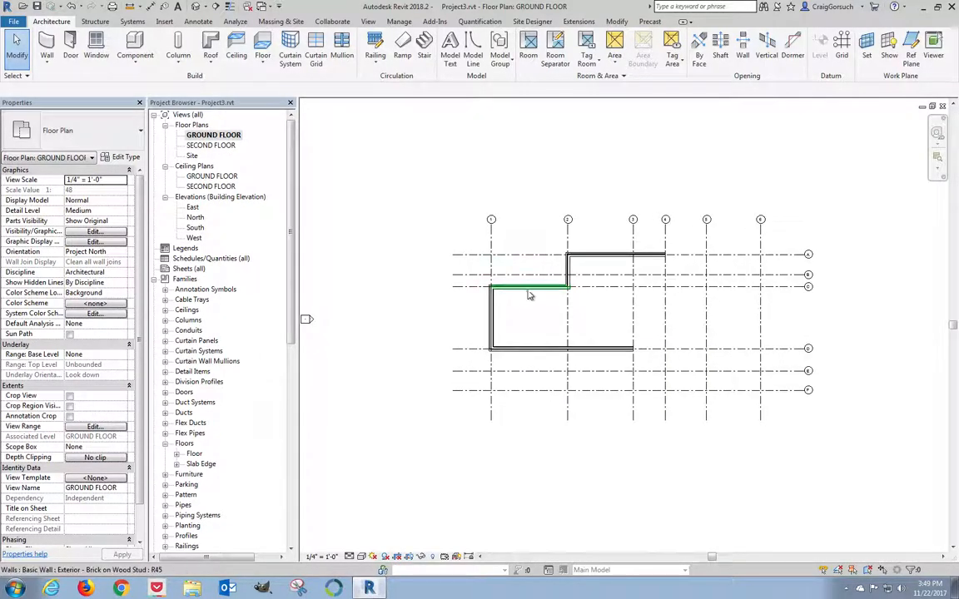
scroll(531, 293, "up", 2)
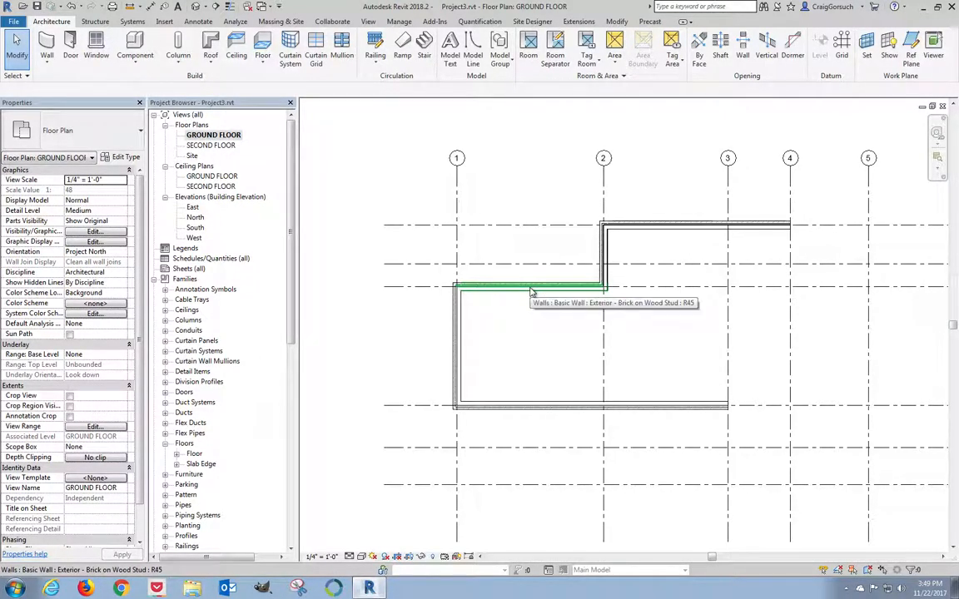
left_click(526, 290)
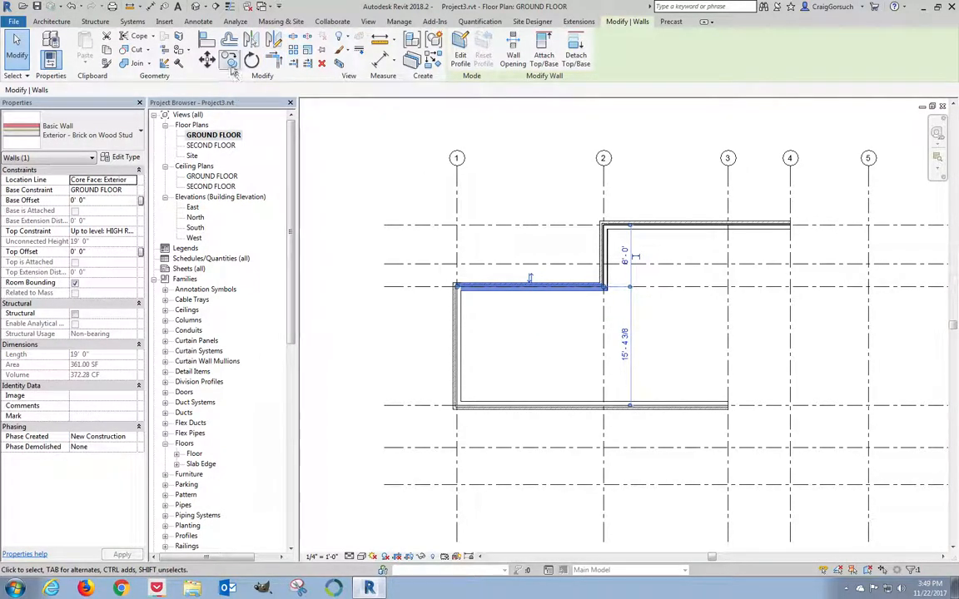
left_click(208, 60)
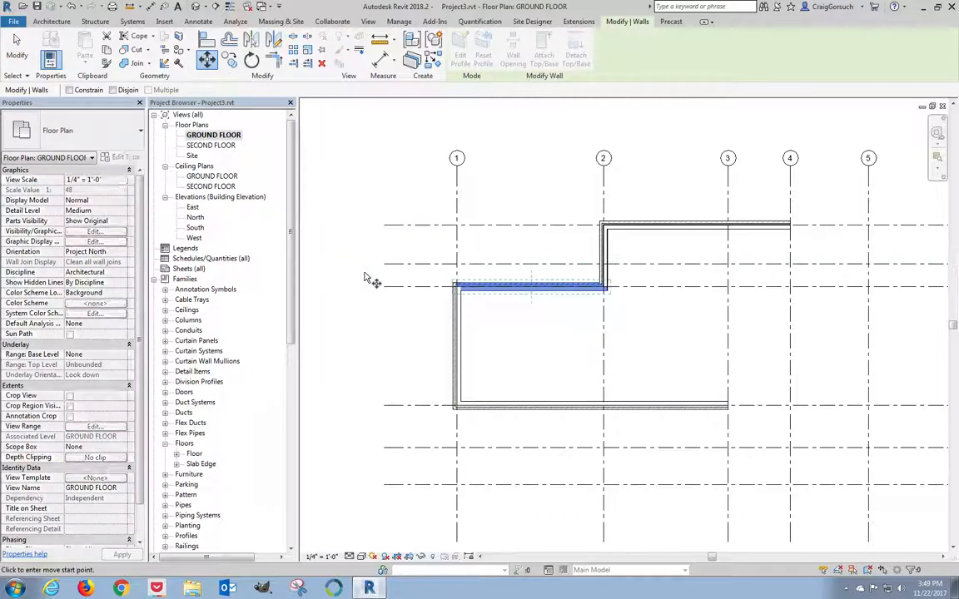
left_click(419, 288)
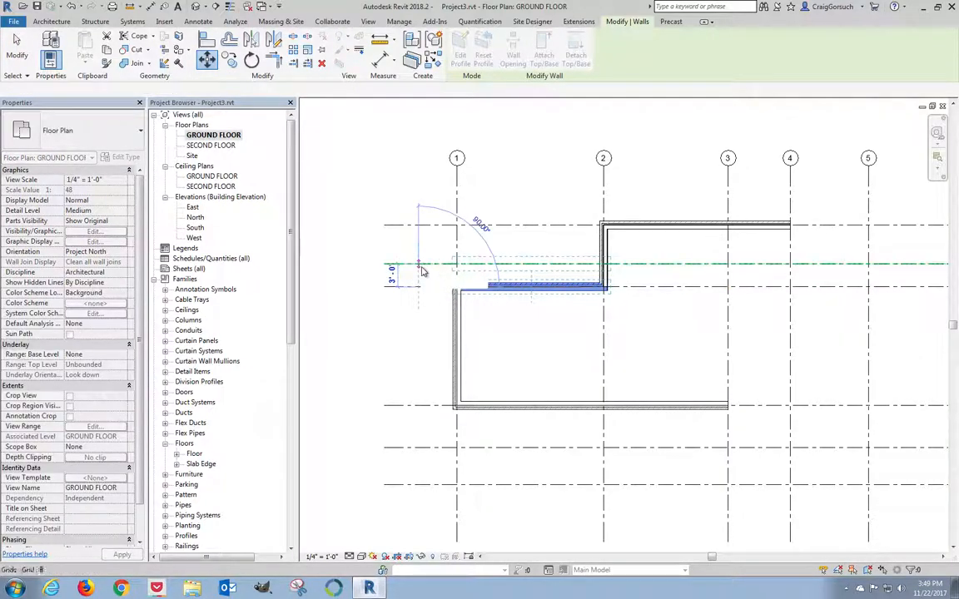
left_click(421, 268)
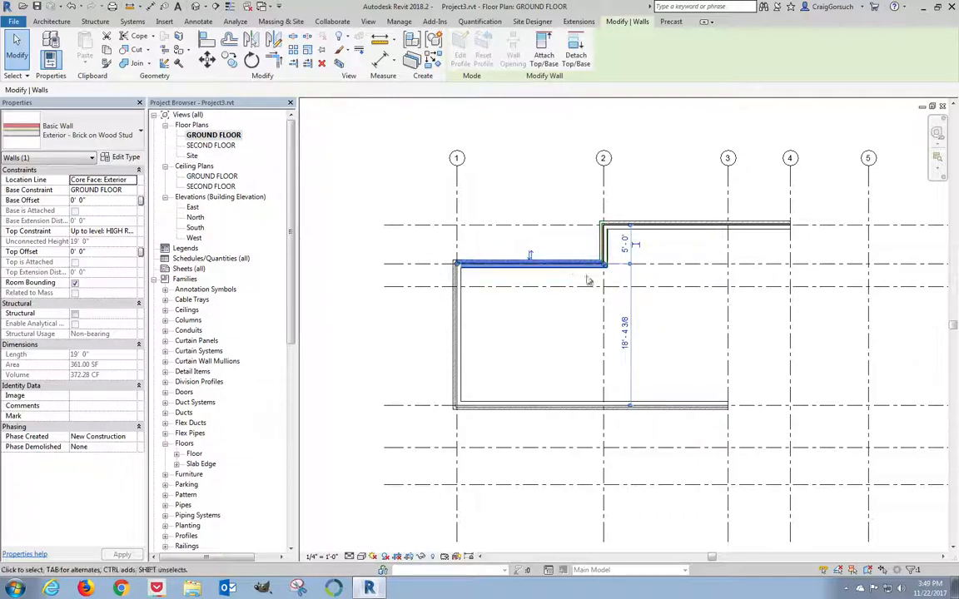
middle_click_drag(577, 310, 419, 294)
left_click(634, 345)
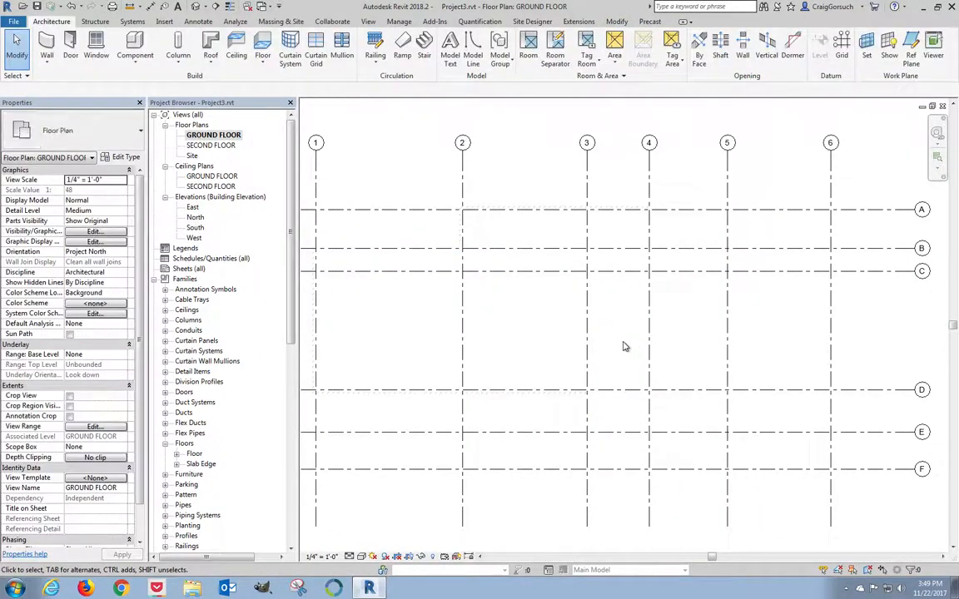
Step: Switch the floor plan's detail level to Coarse and back to Medium
middle_click_drag(632, 347, 566, 346)
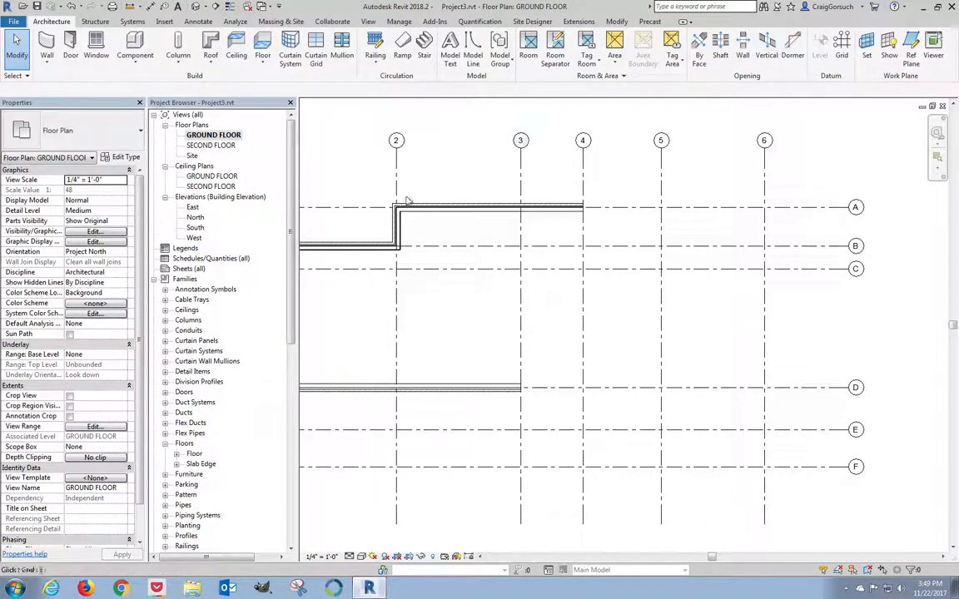
scroll(378, 204, "up", 3)
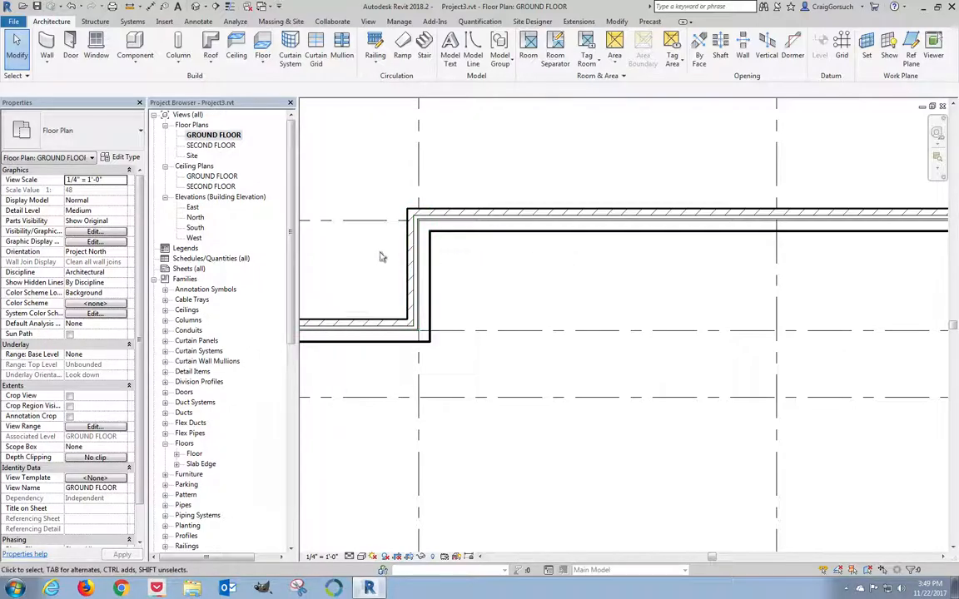
left_click(349, 556)
left_click(366, 519)
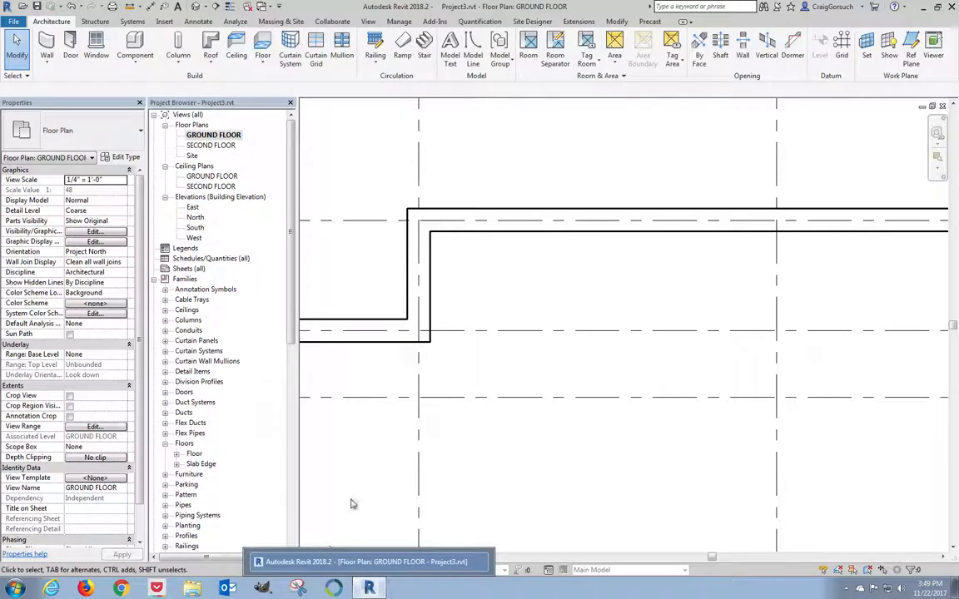
left_click(349, 556)
left_click(366, 533)
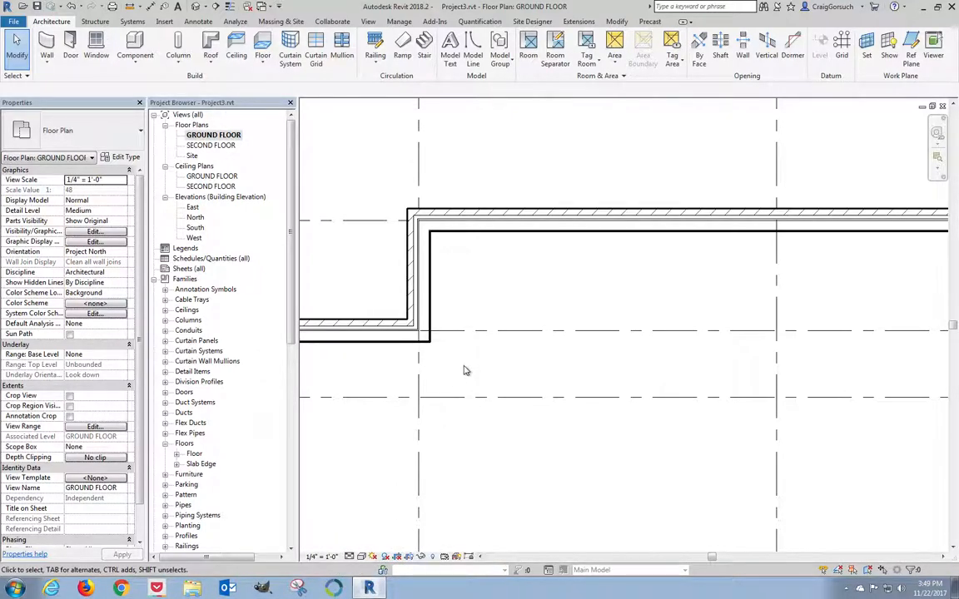
Step: Draw a 12' 0" wall along grid B starting 5' 0" before grid 5, and chain walls down to grid C and across to grid 6
scroll(464, 370, "down", 5)
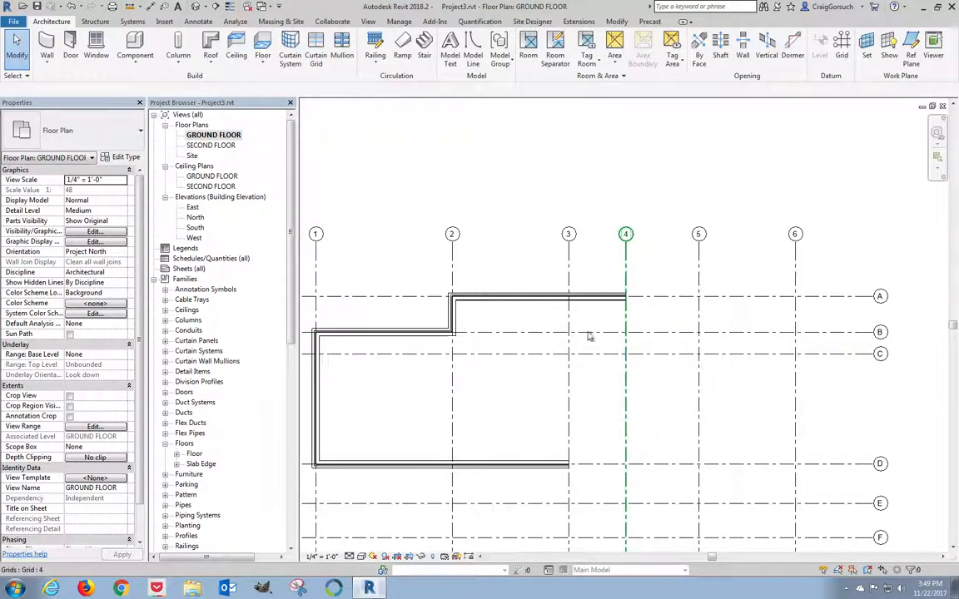
middle_click_drag(629, 394, 586, 316)
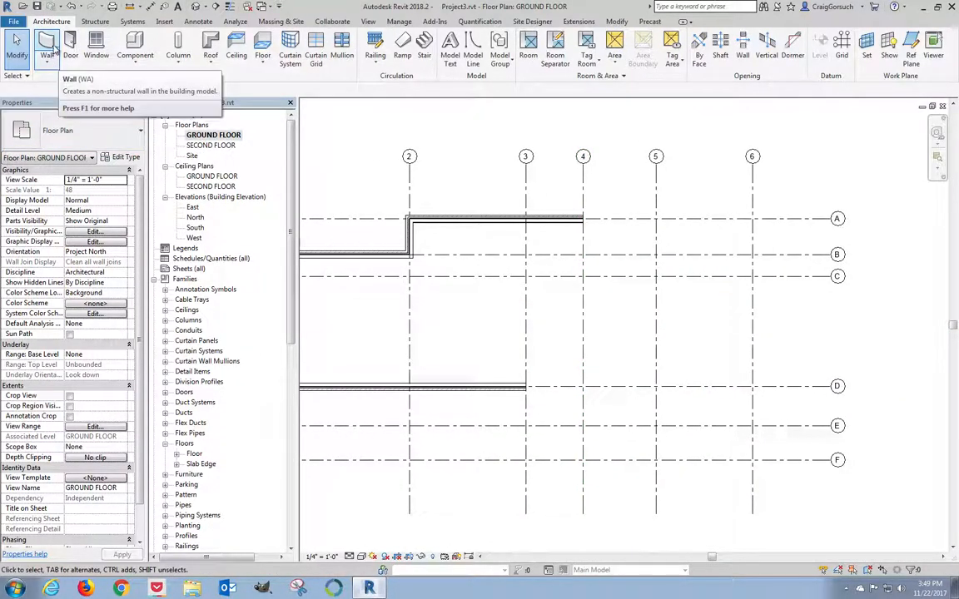
left_click(47, 46)
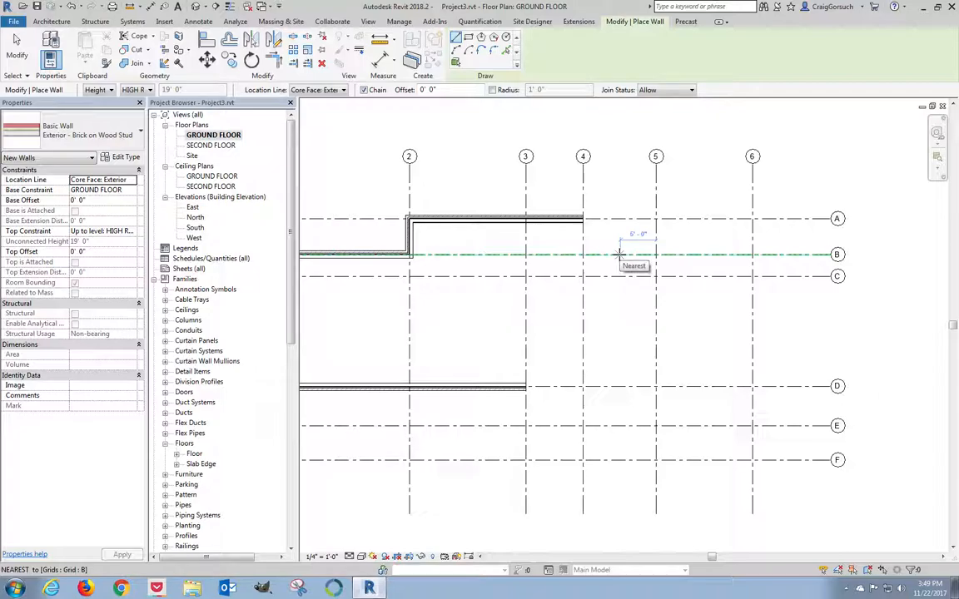
left_click(620, 253)
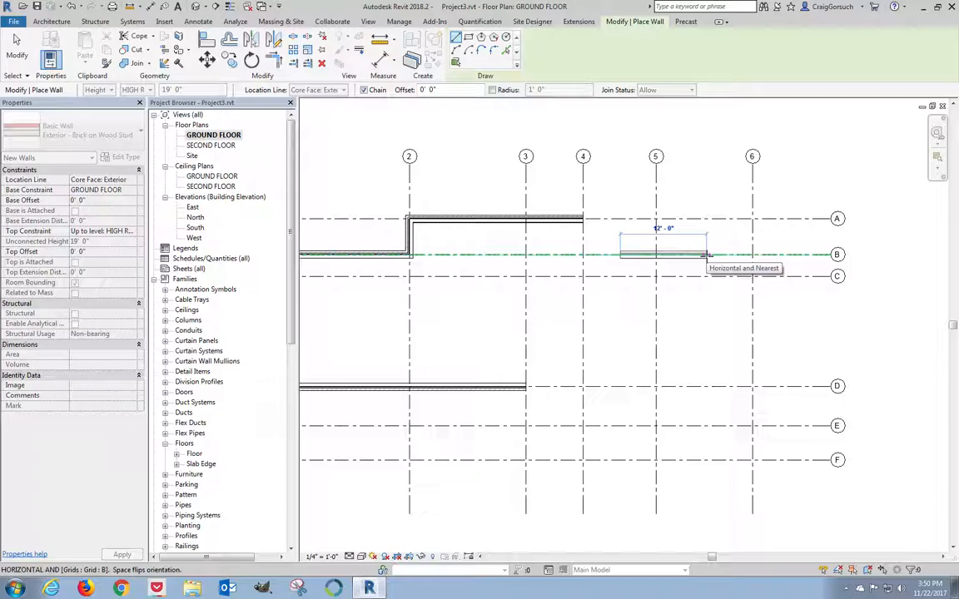
left_click(707, 253)
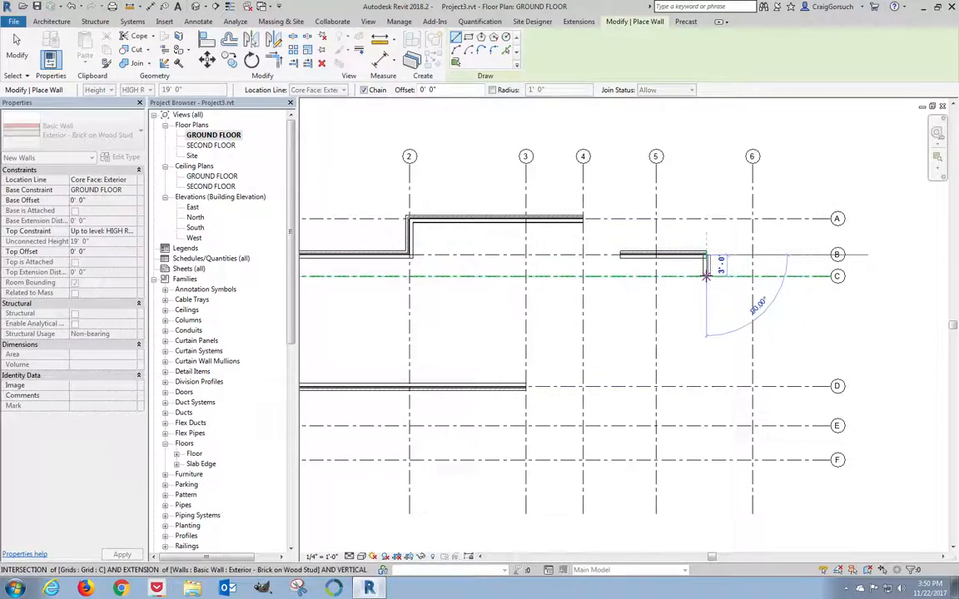
left_click(707, 275)
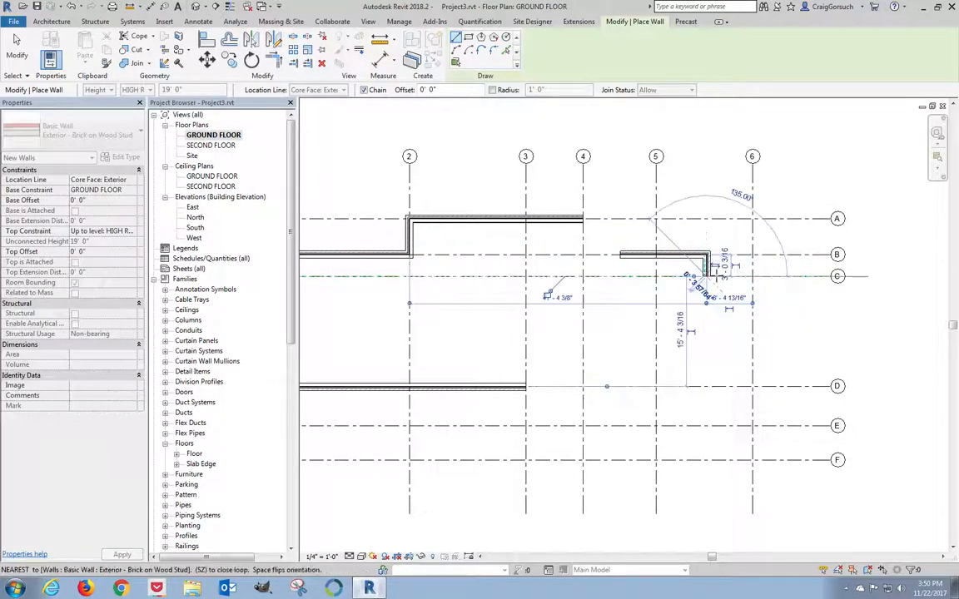
left_click(752, 276)
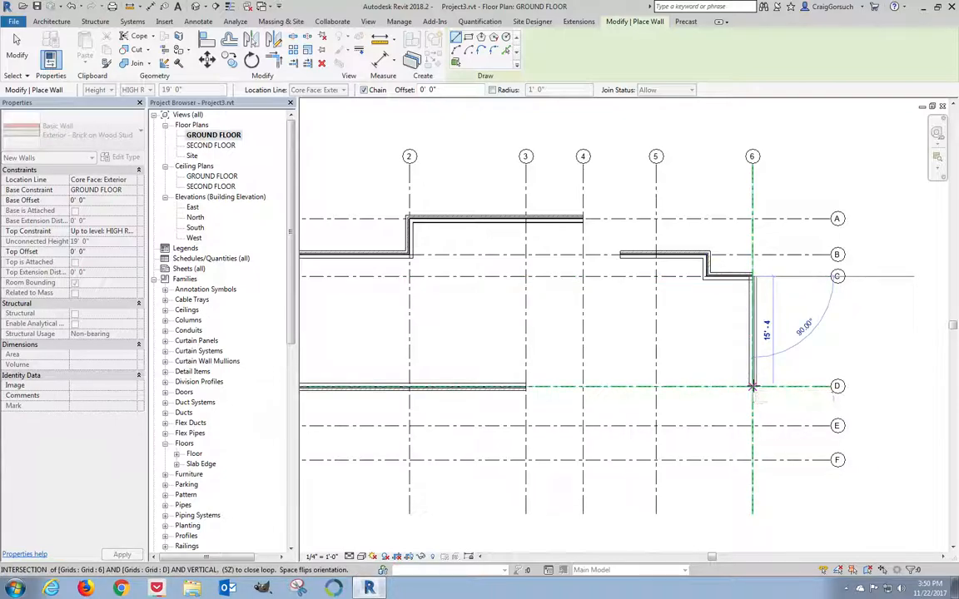
Step: Continue the chain down grid 6 to D, along D to grid 5, down to E, along E to grid 4, and down to F, ending there
left_click(752, 385)
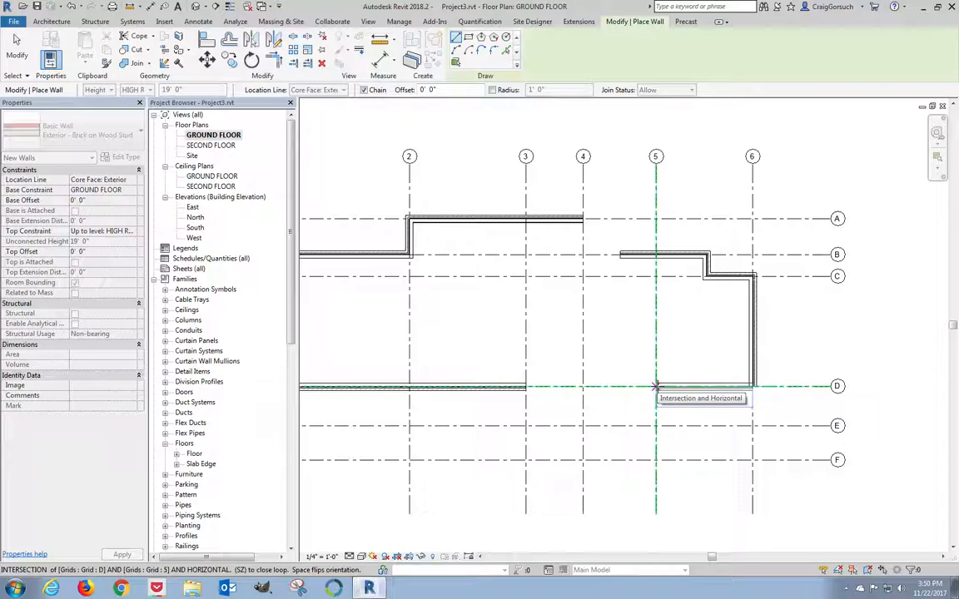
left_click(656, 385)
left_click(606, 427)
left_click(582, 426)
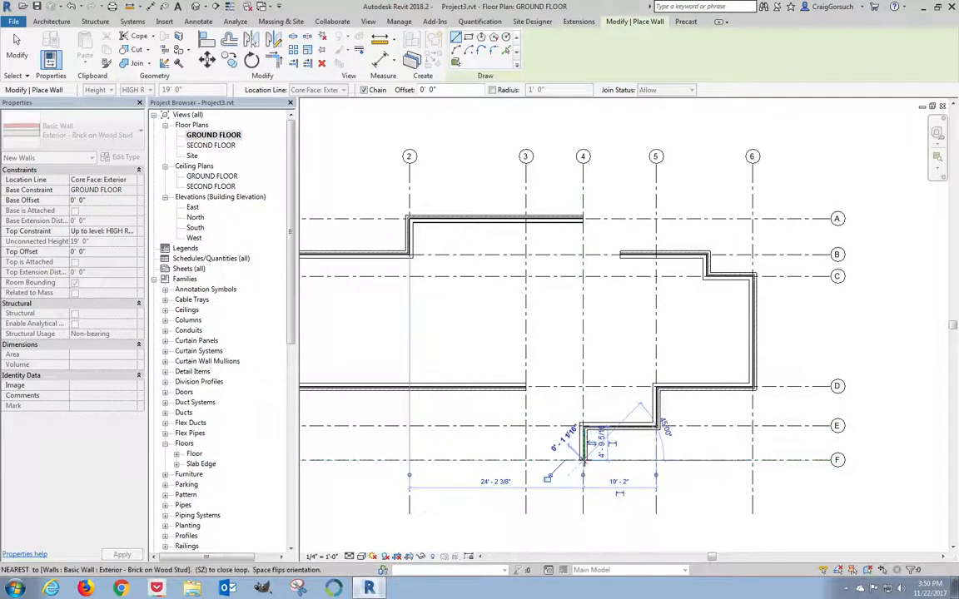
left_click(583, 460)
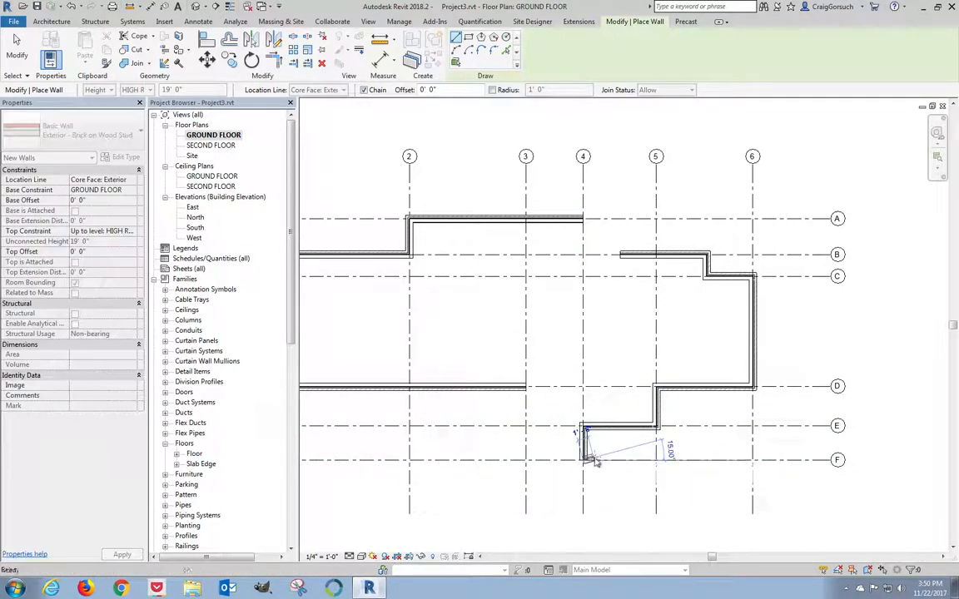
key("Escape")
key("Escape")
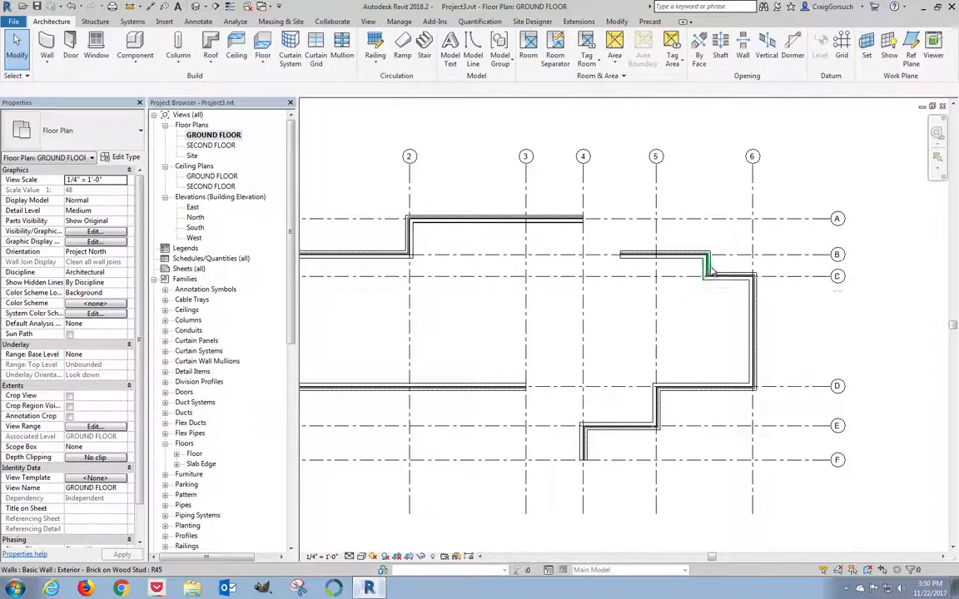
scroll(708, 265, "up", 1)
scroll(712, 268, "up", 5)
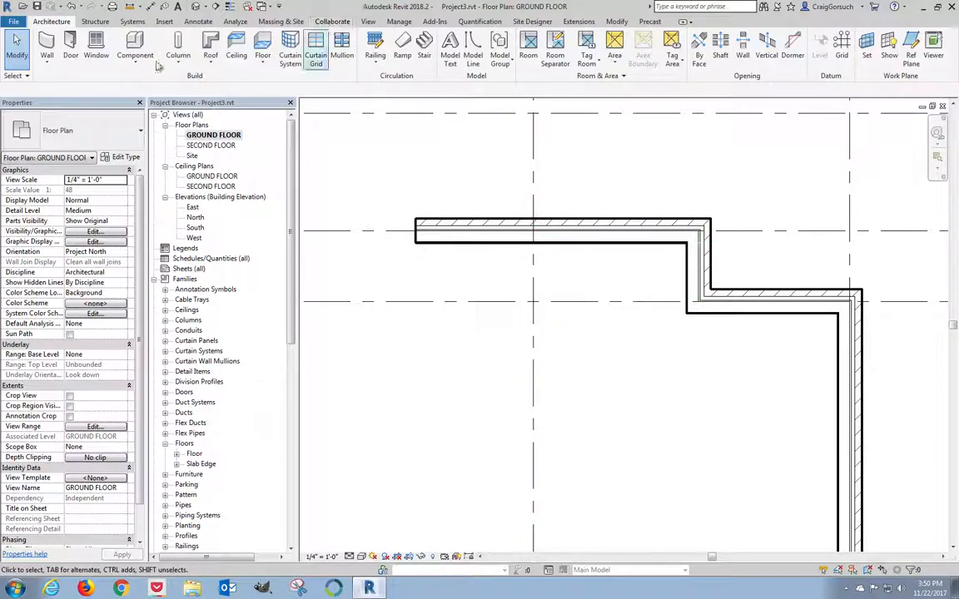
Step: Draw a 5' 6" horizontal detail line from grid 5 above grid B, then a vertical one about 8' 2" long downward from its end
left_click(191, 21)
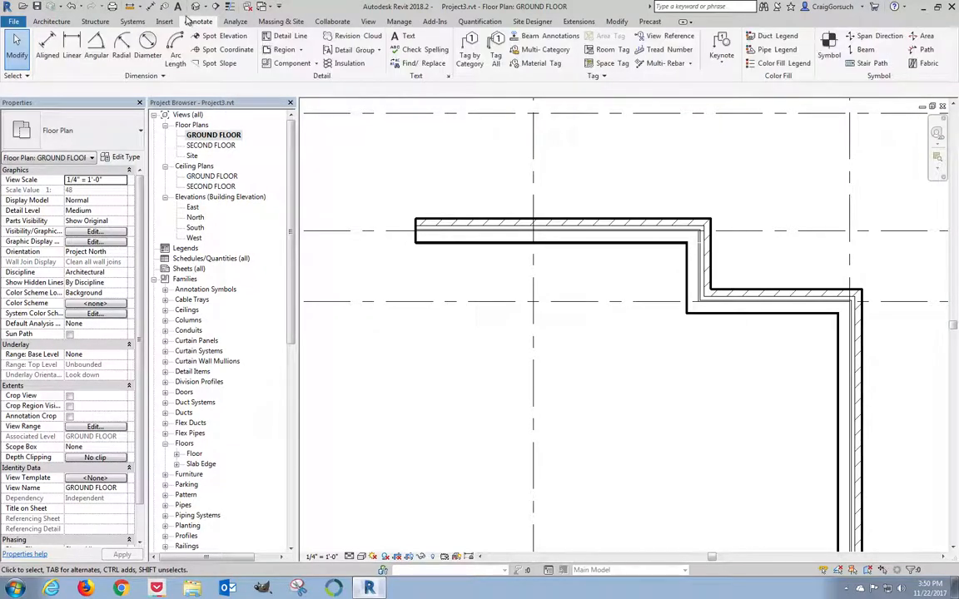
left_click(288, 38)
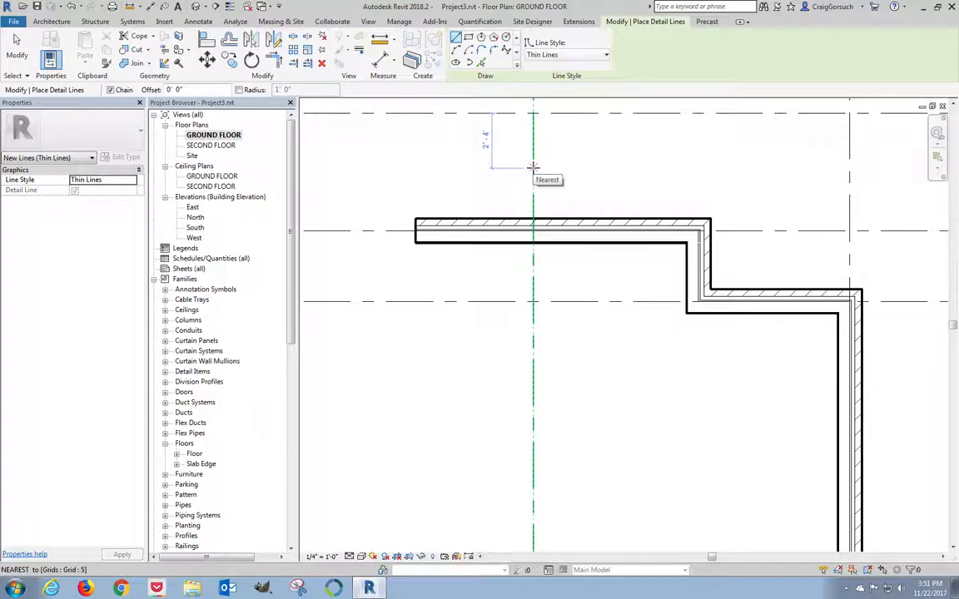
left_click(532, 167)
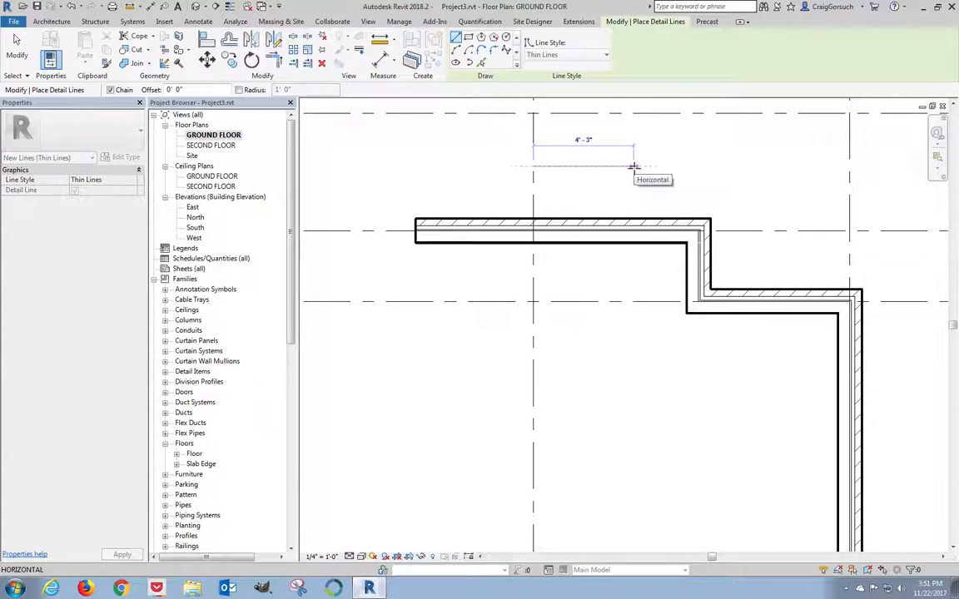
type("5 6")
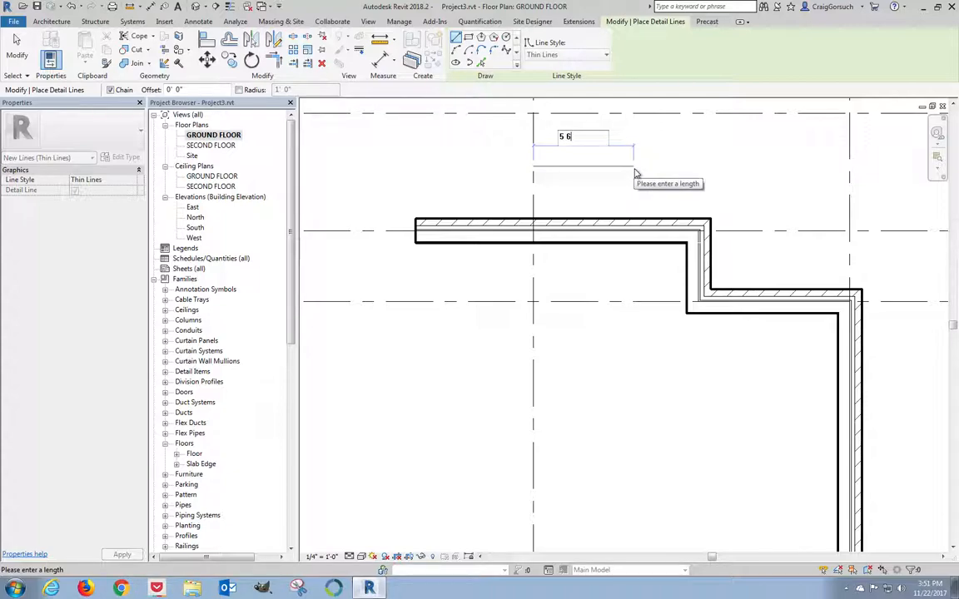
key("Return")
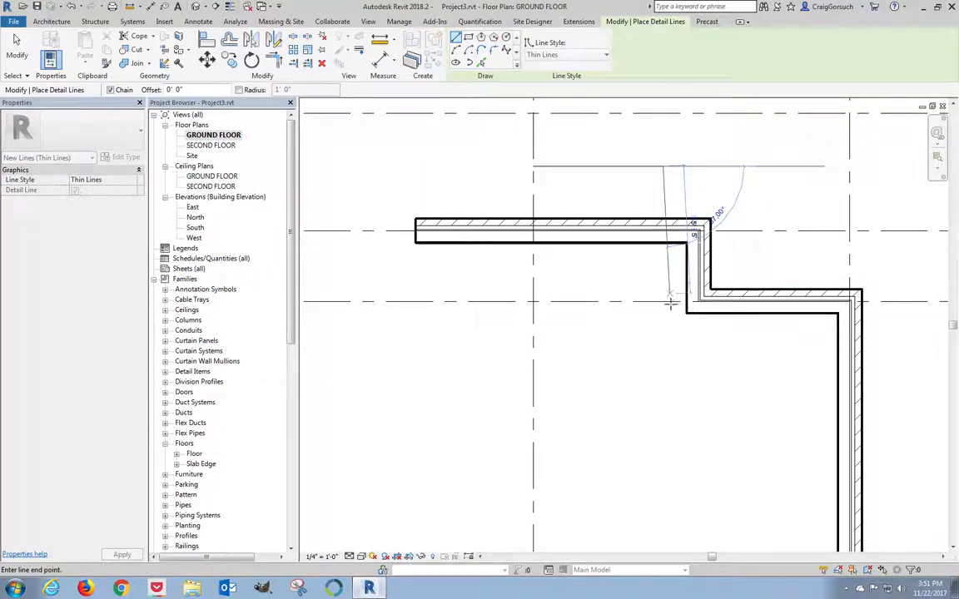
left_click(663, 358)
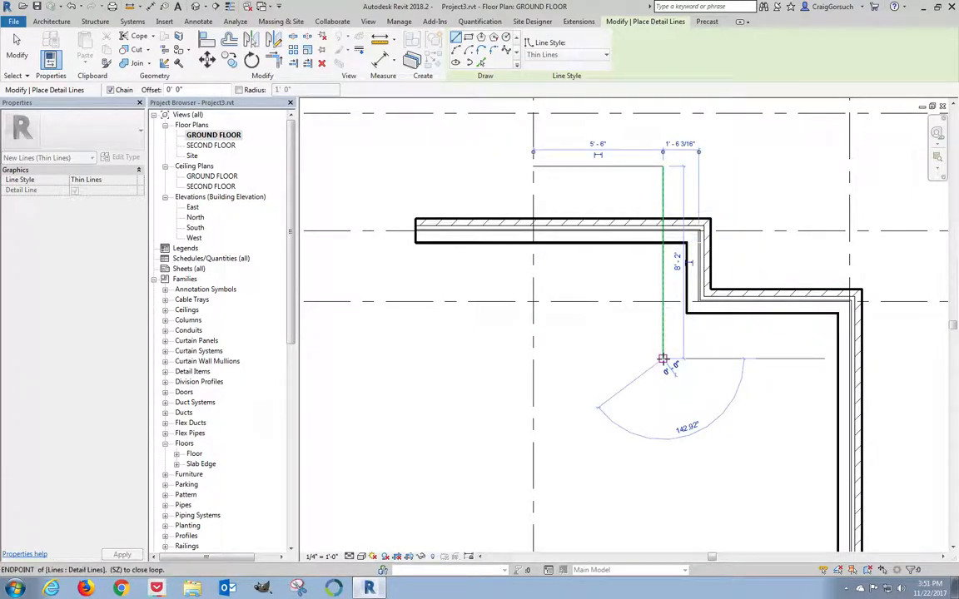
key("Escape")
key("Escape")
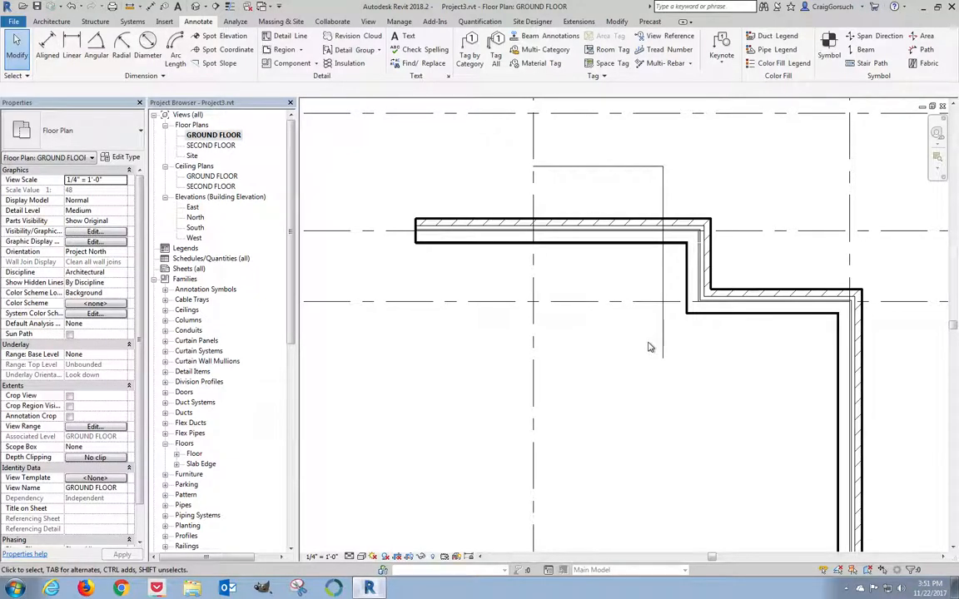
Step: Align the exterior core face of the short wall between grids B and C to the vertical detail line
scroll(700, 267, "up", 1)
scroll(700, 268, "down", 3)
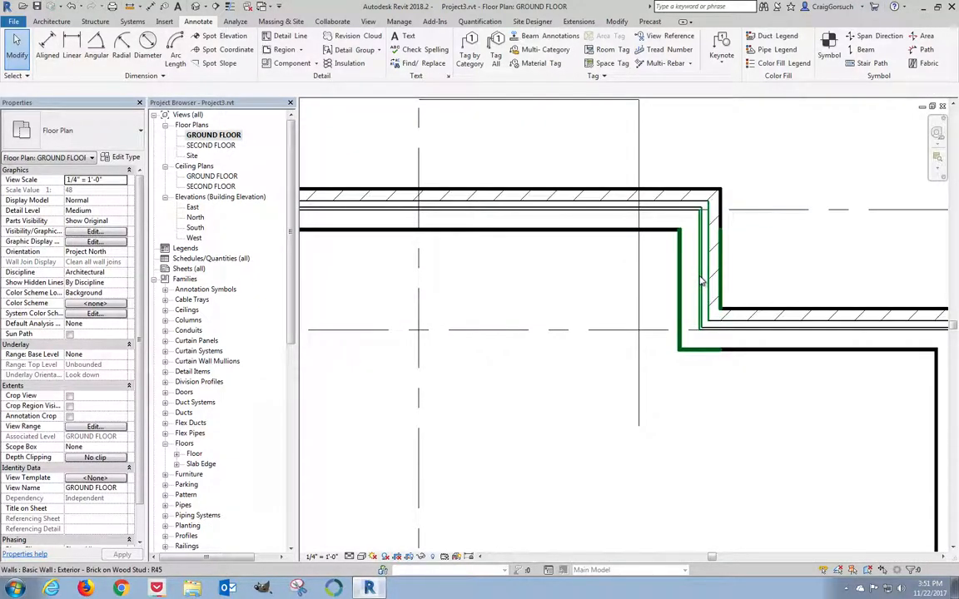
scroll(701, 277, "down", 3)
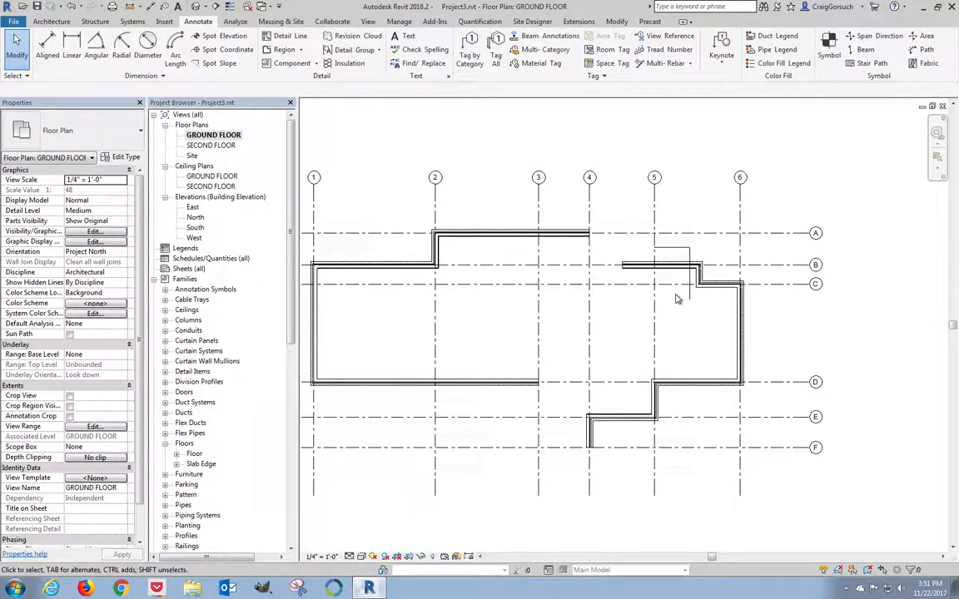
scroll(691, 218, "up", 1)
scroll(666, 262, "up", 6)
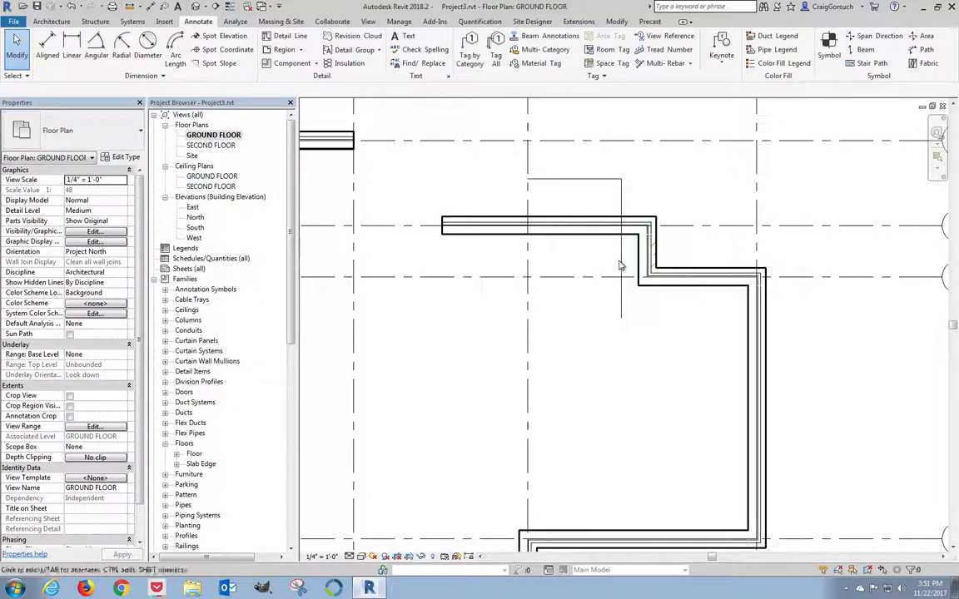
scroll(633, 257, "up", 2)
scroll(691, 241, "up", 2)
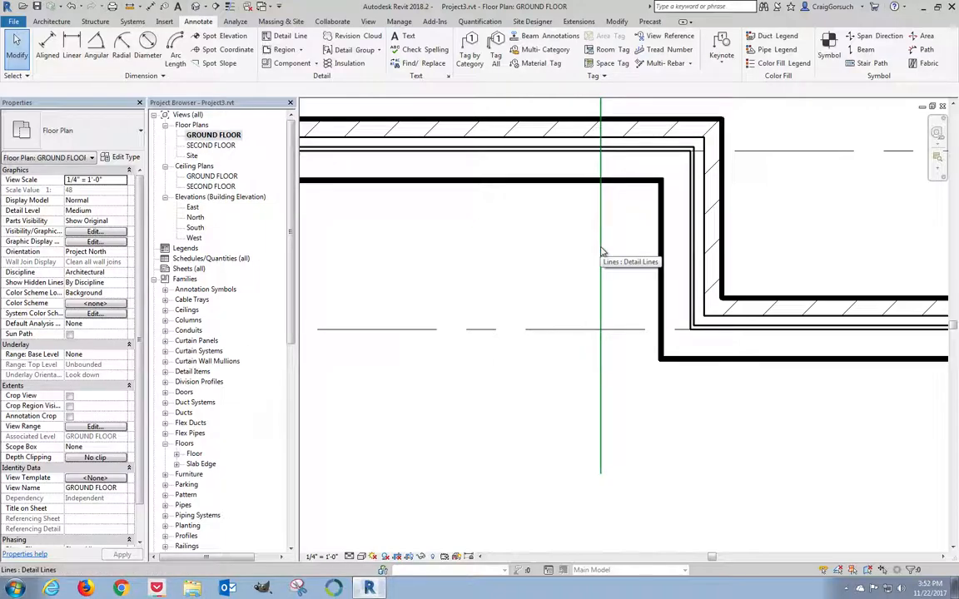
left_click(618, 22)
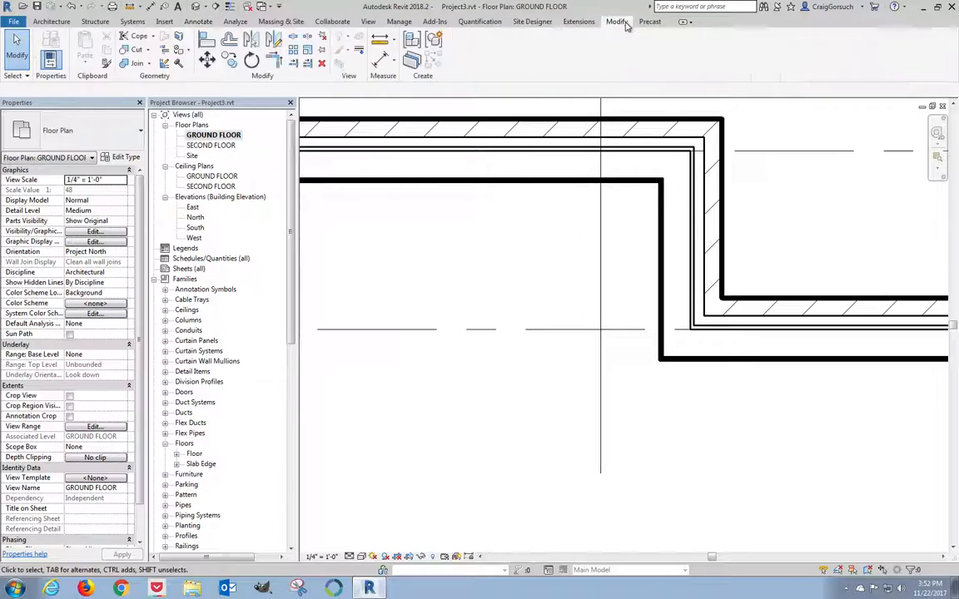
left_click(207, 39)
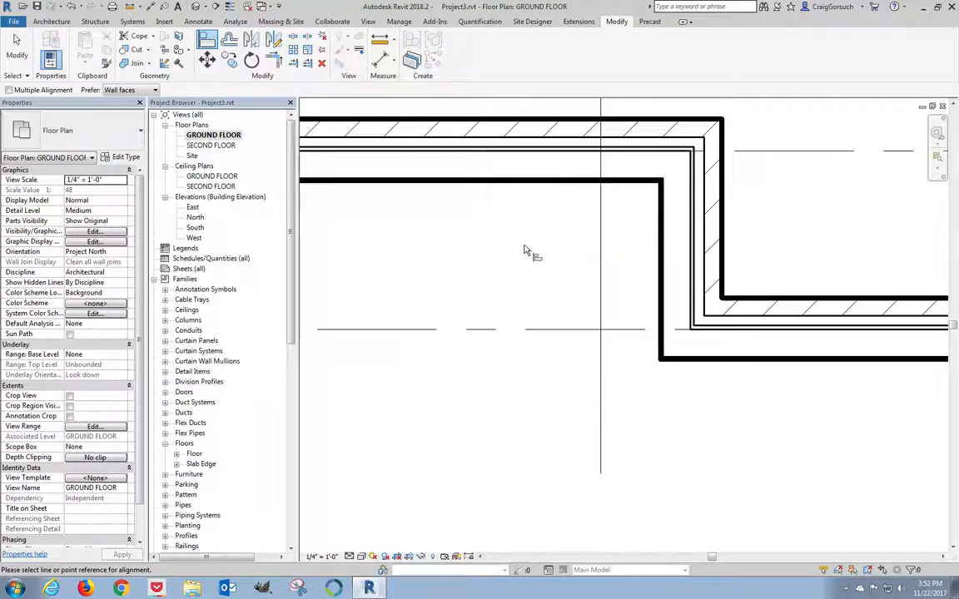
left_click(604, 261)
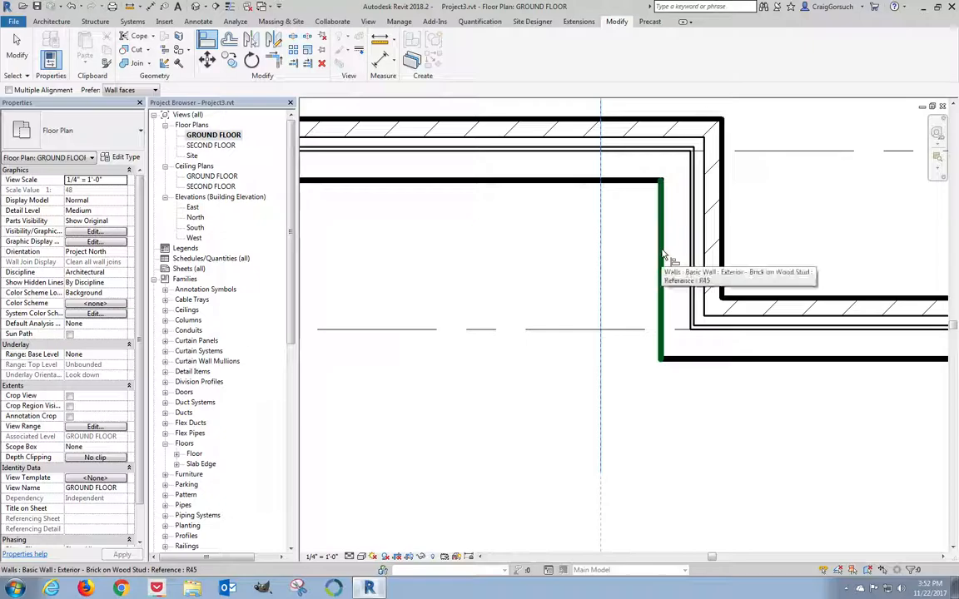
scroll(695, 255, "up", 2)
scroll(695, 255, "up", 5)
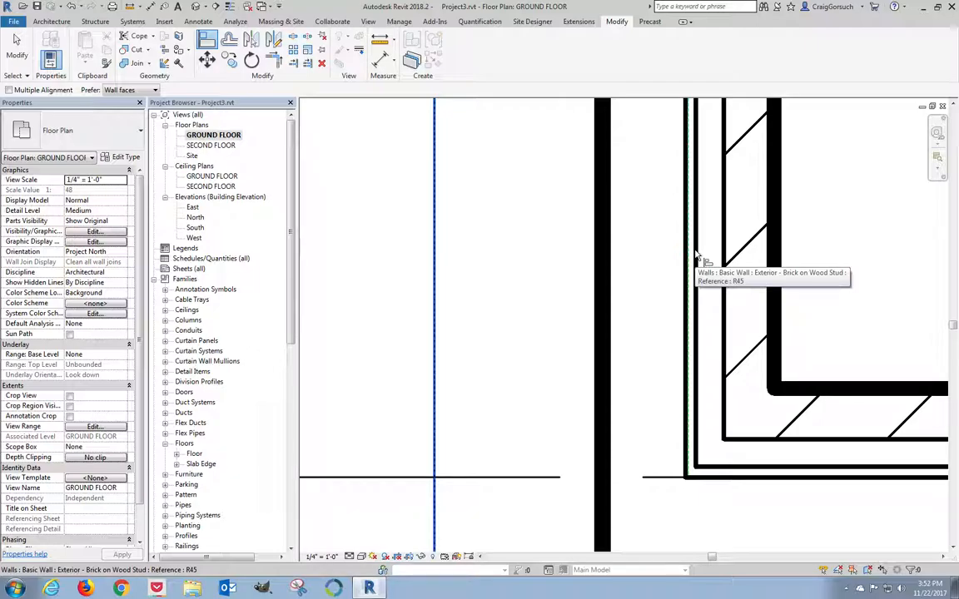
left_click(696, 249)
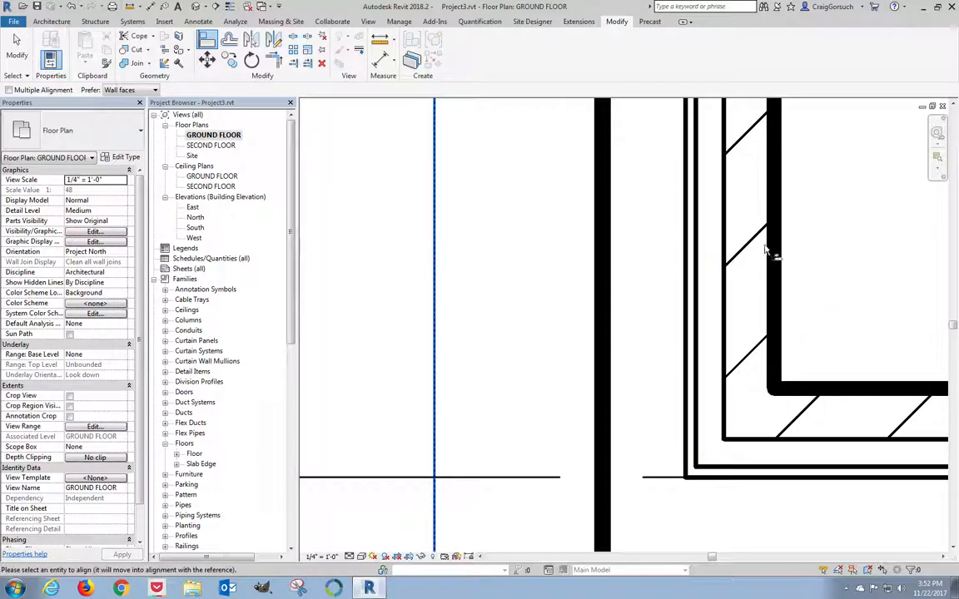
scroll(773, 250, "down", 3)
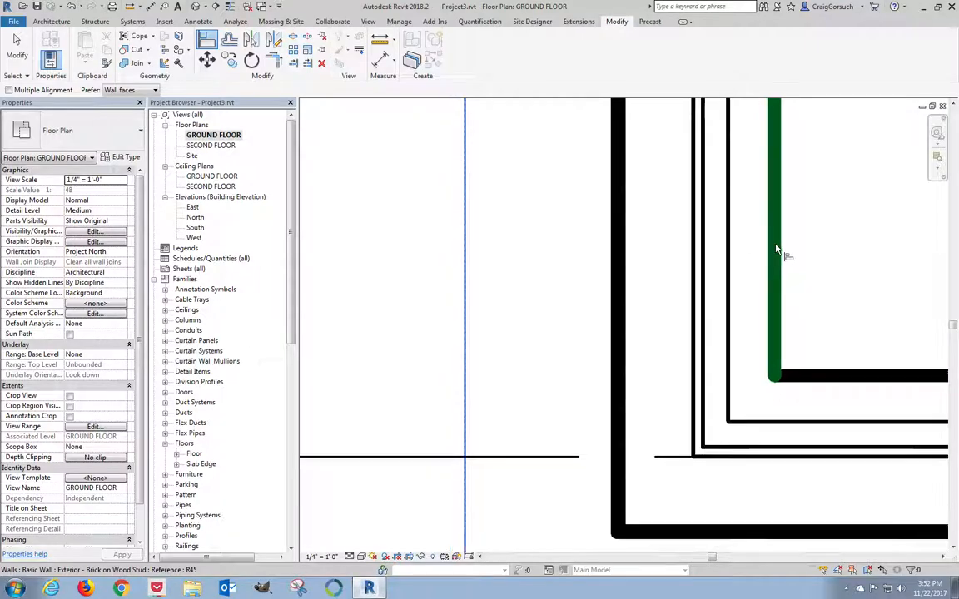
left_click(775, 249)
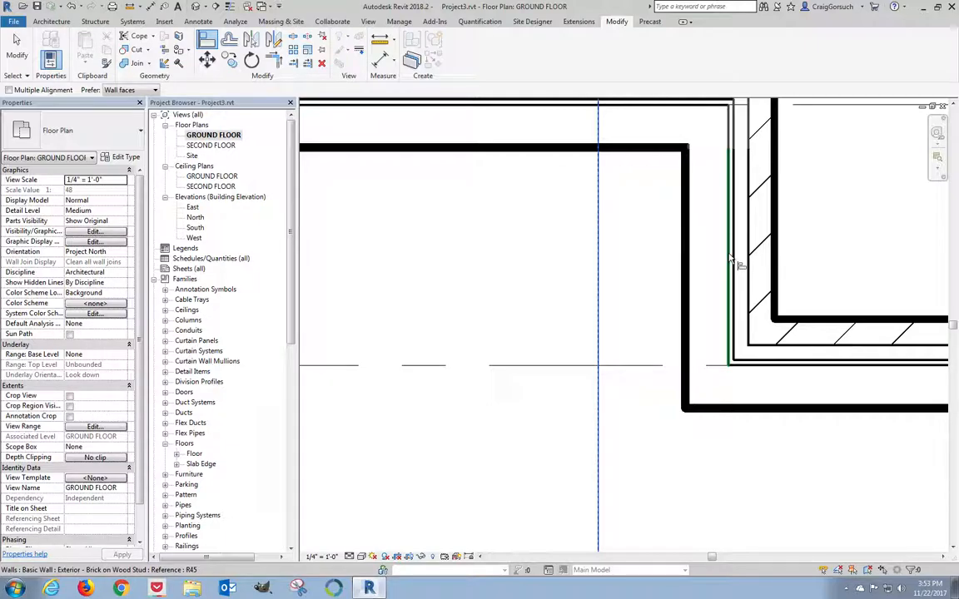
left_click(731, 261)
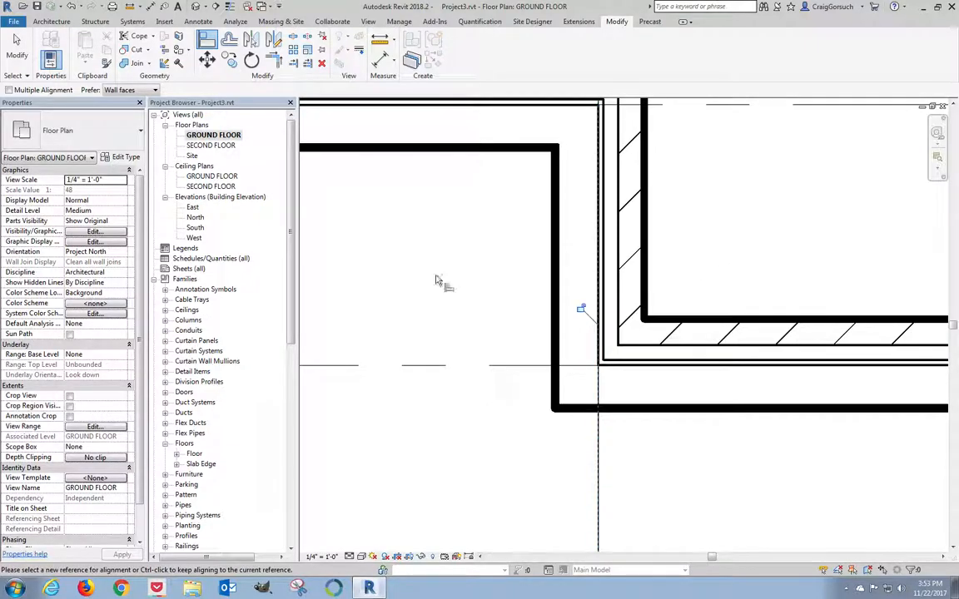
scroll(451, 293, "down", 5)
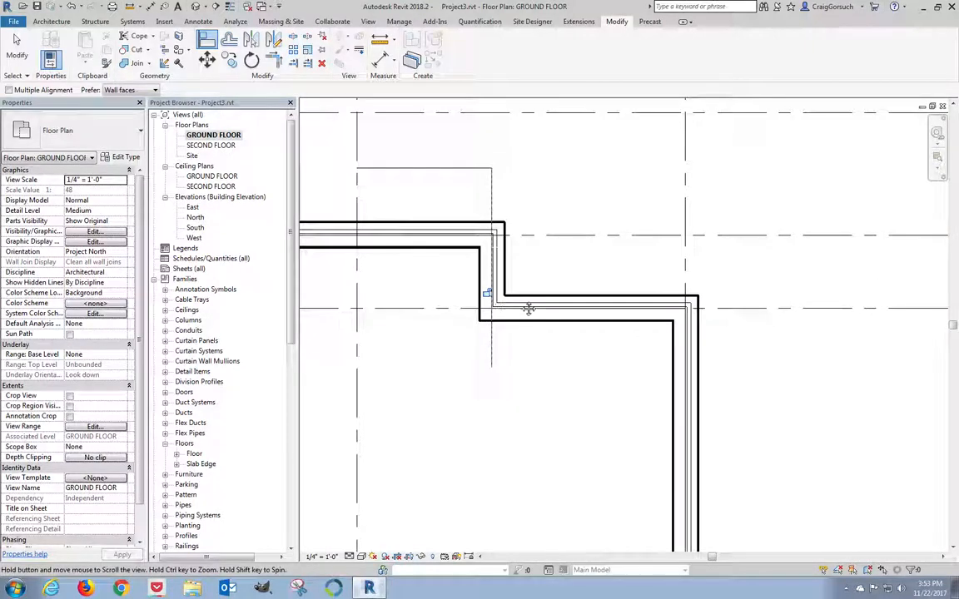
key("Escape")
key("Escape")
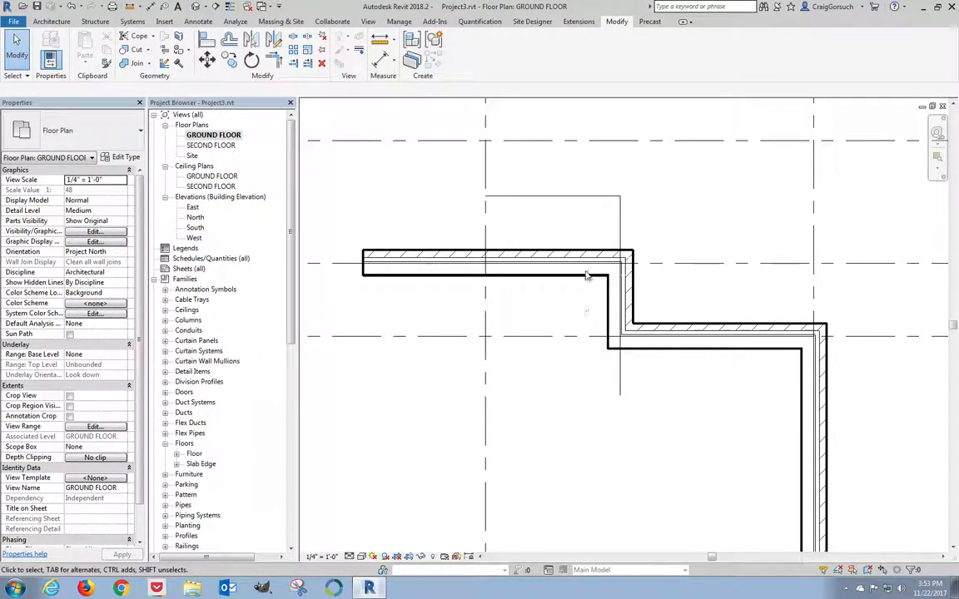
Step: Delete both temporary detail lines near grid 5
left_click_drag(638, 189, 598, 218)
key("Delete")
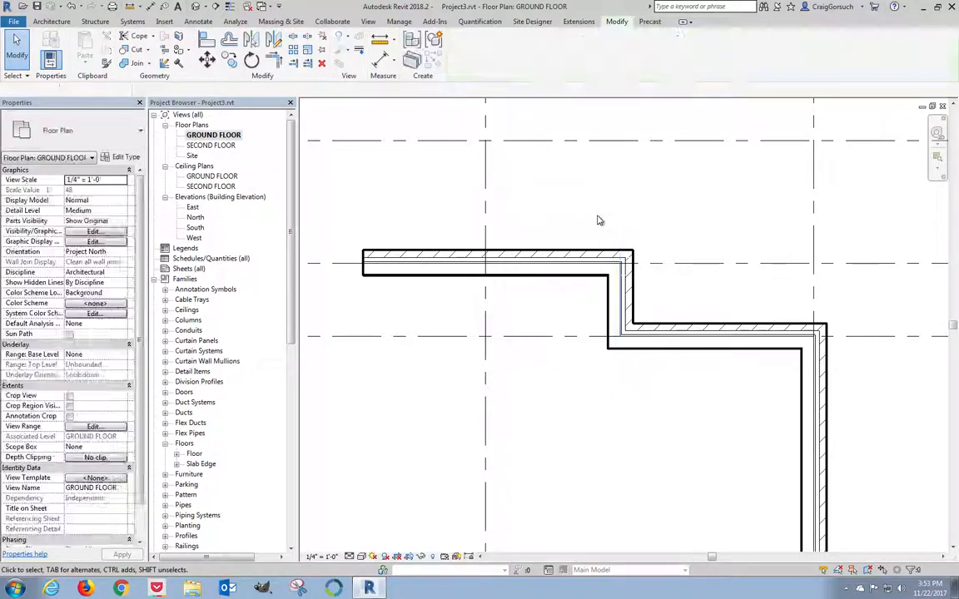
Step: Select the seven walls of the offsets on grids A, B and E and duplicate their type as Exterior - Metal Panel on Wood Stud
scroll(685, 210, "down", 3)
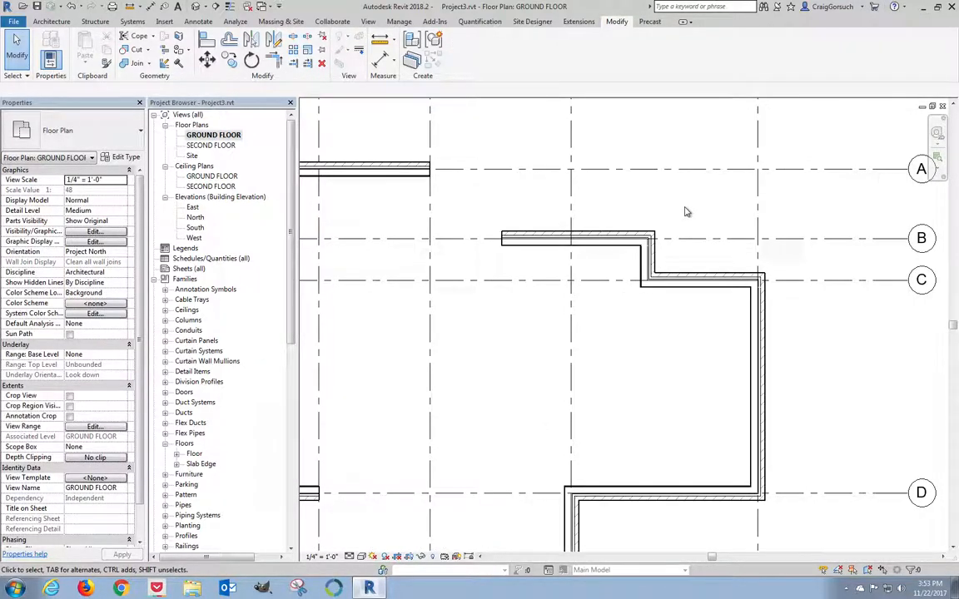
scroll(685, 210, "down", 4)
scroll(616, 285, "up", 1)
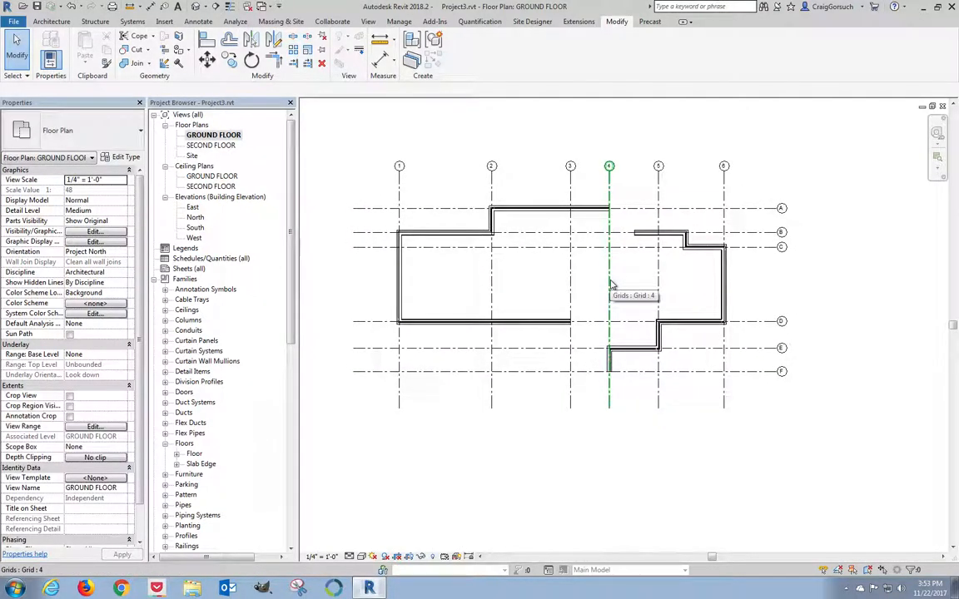
left_click_drag(471, 192, 700, 387)
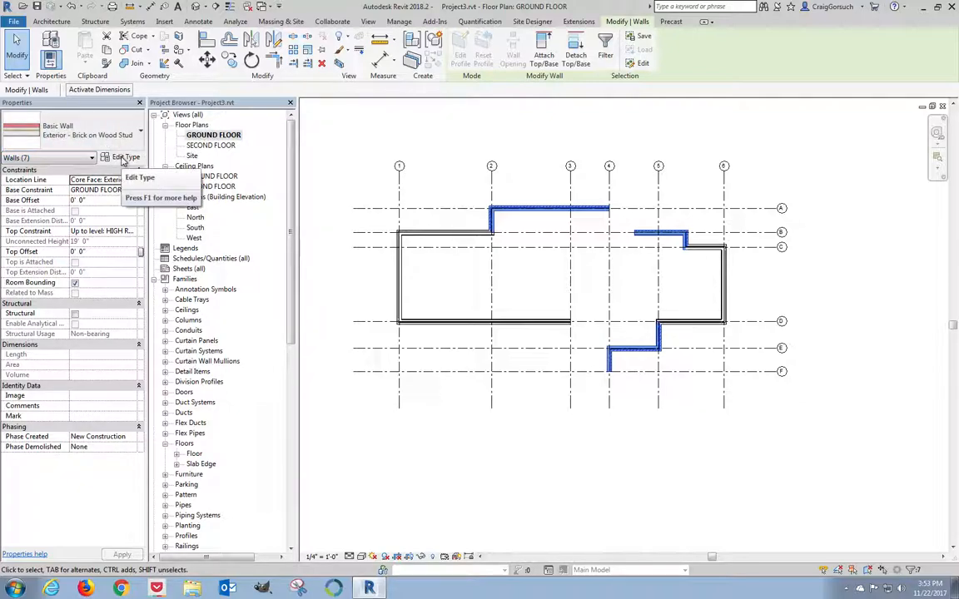
left_click(122, 157)
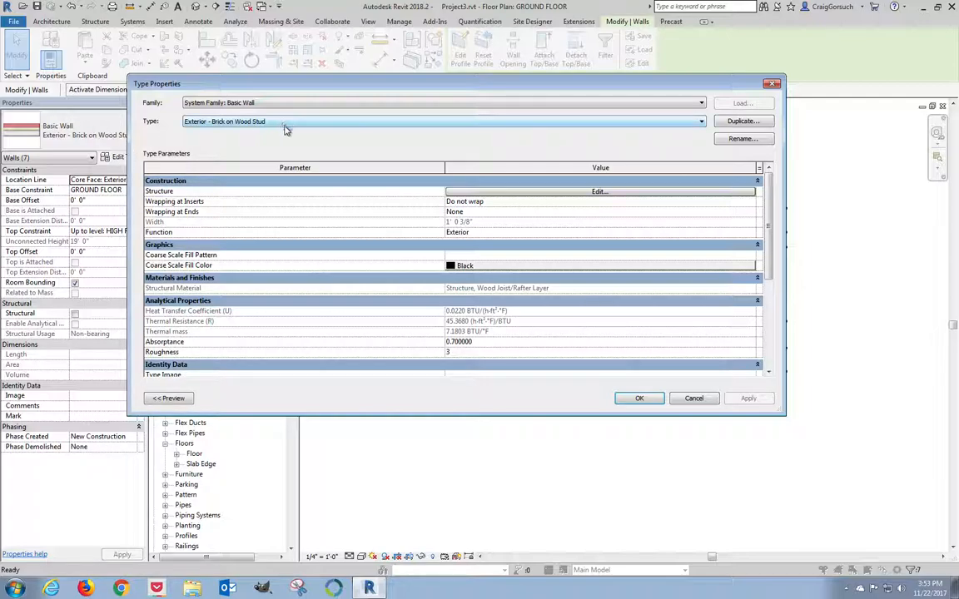
left_click(743, 122)
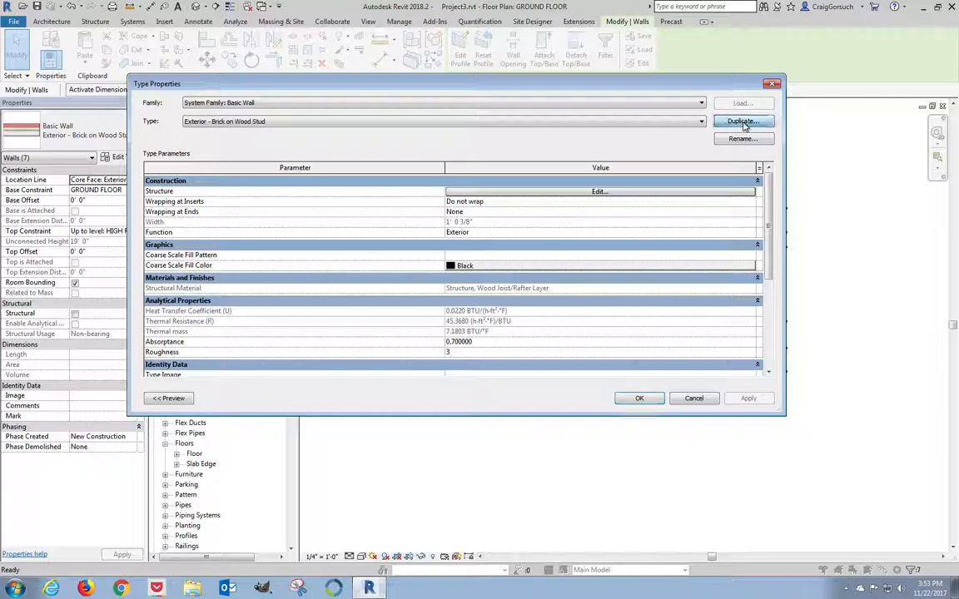
left_click(500, 238)
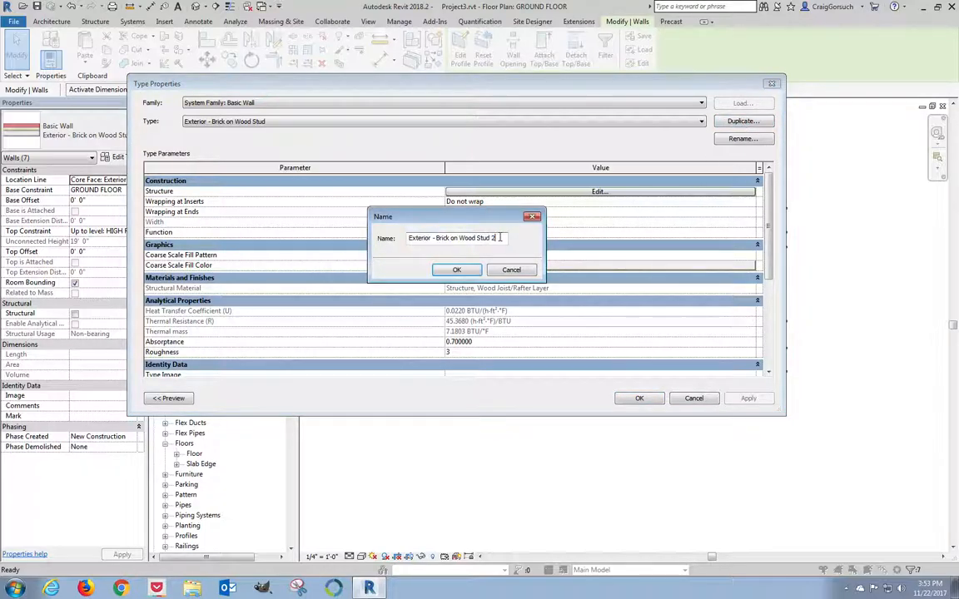
key("BackSpace")
key("BackSpace")
key("Left")
key("Left")
key("Left")
key("Left")
key("Left")
key("Left")
key("Left")
key("Left")
key("Left")
key("Left")
key("Left")
type("Metal Panel")
left_click(456, 270)
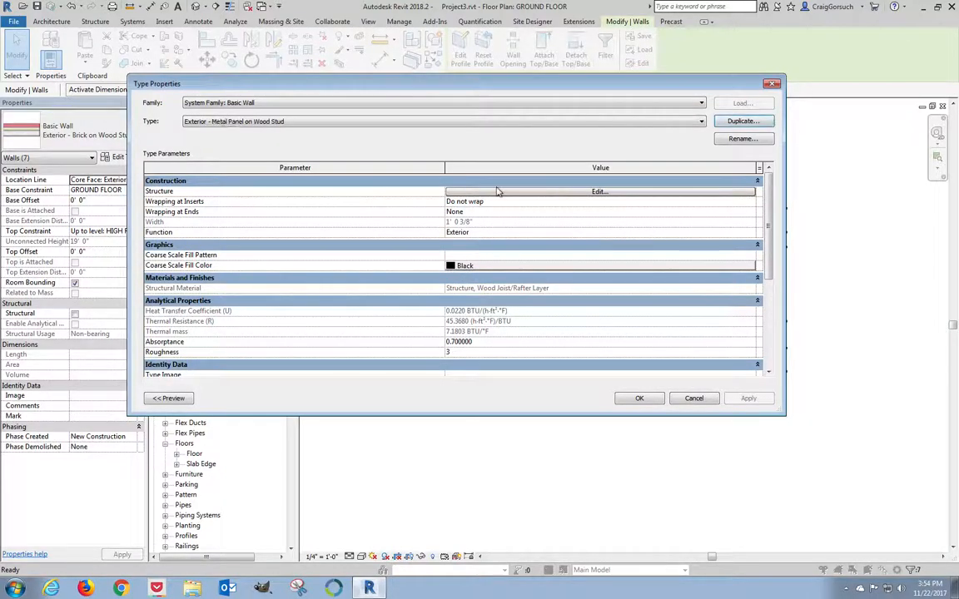
Step: Delete the Thermal/Air Layer from the structure of the Metal Panel wall type
left_click(485, 193)
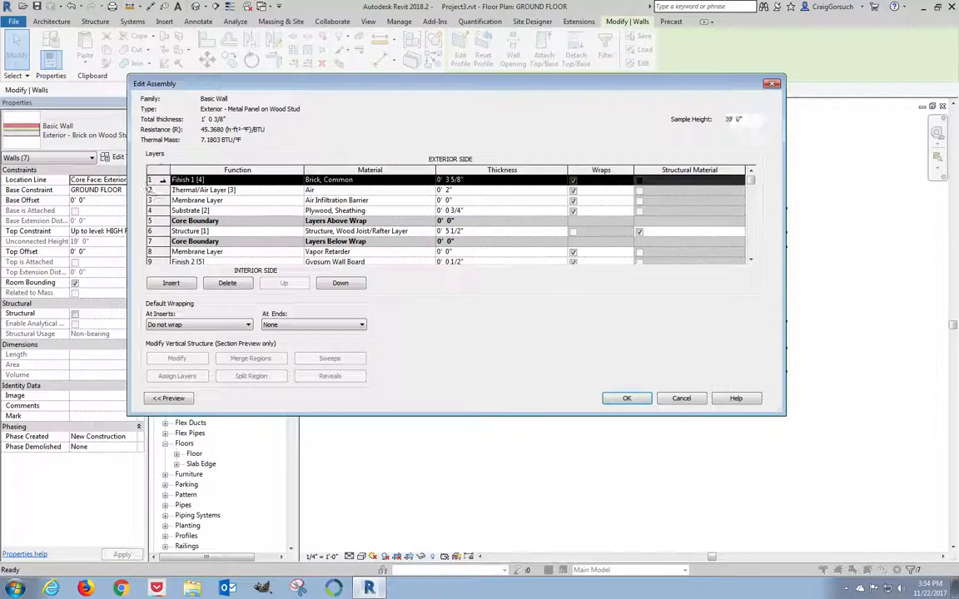
left_click(161, 190)
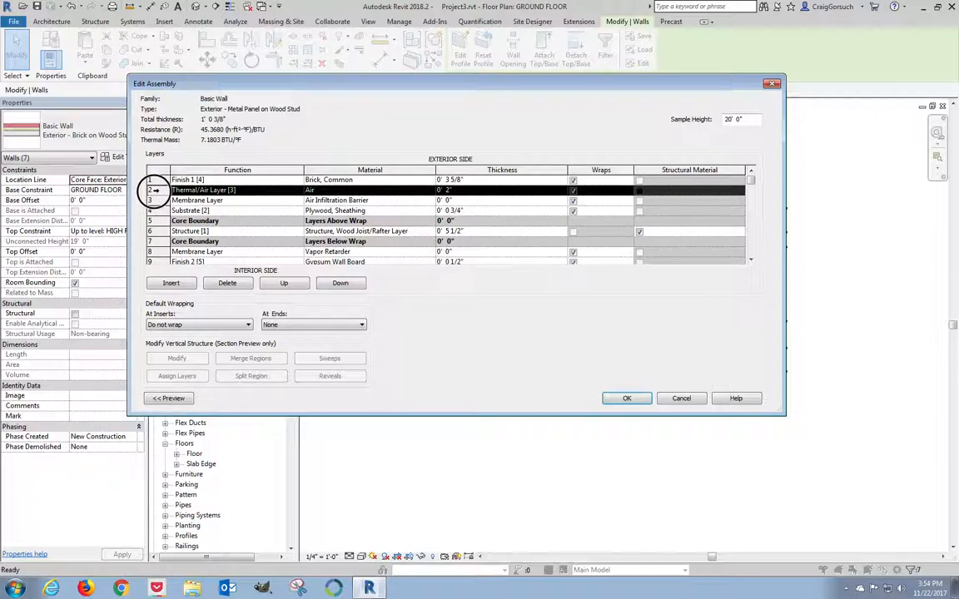
left_click(228, 284)
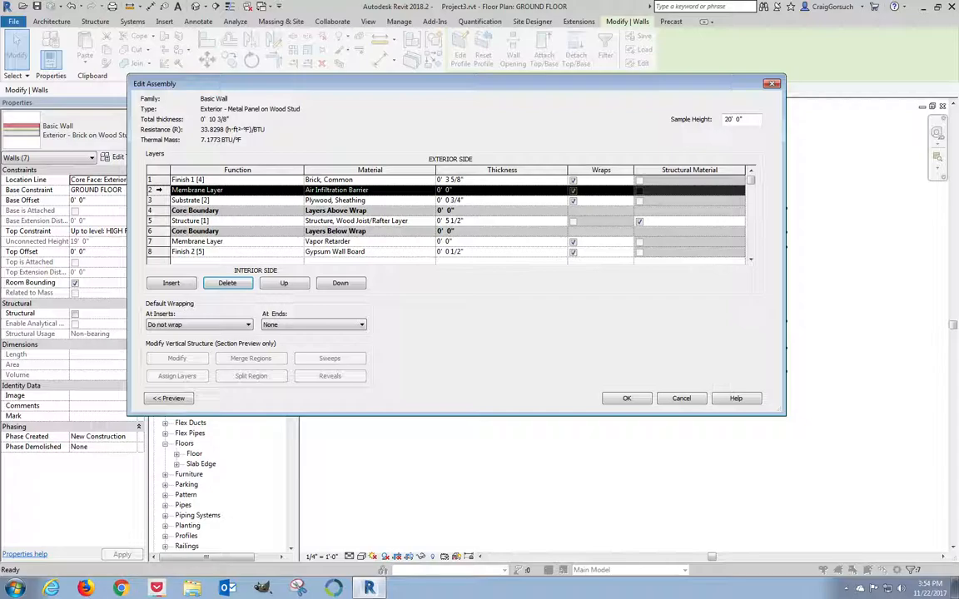
Step: Assign the Aluminum material to the Finish 1 [4] layer of the Metal Panel wall type
left_click(158, 180)
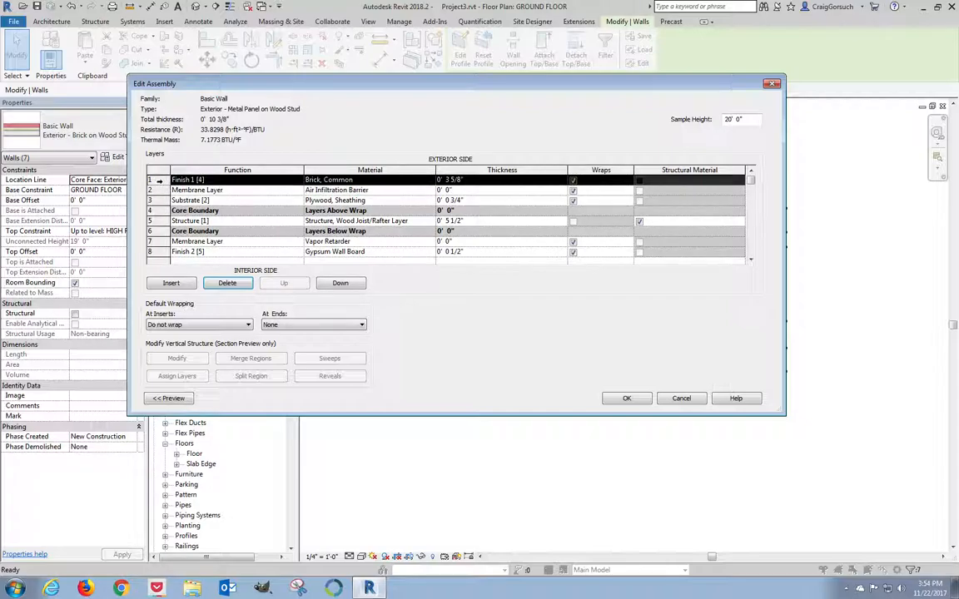
left_click(372, 183)
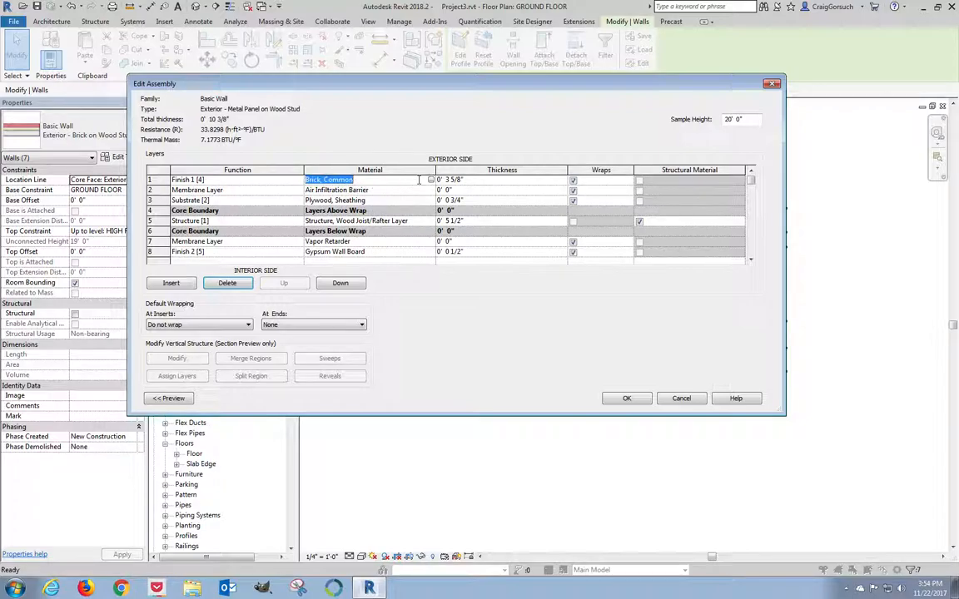
left_click(430, 180)
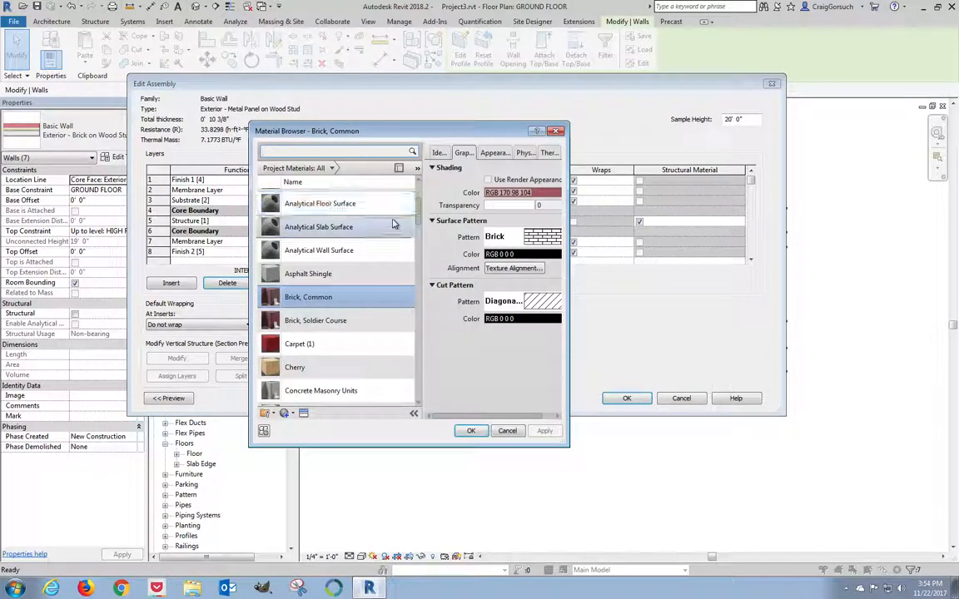
left_click(417, 210)
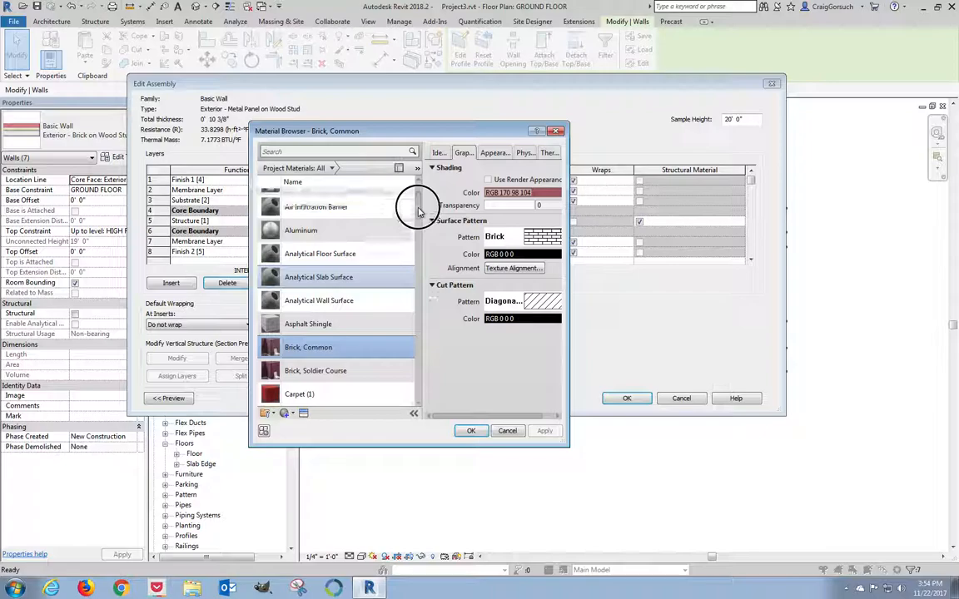
left_click(326, 234)
left_click(470, 430)
Step: Set the Finish 1 [4] layer's thickness to 0' 0 3/4", apply the Metal Panel type to the seven walls and clear the selection
left_click(473, 180)
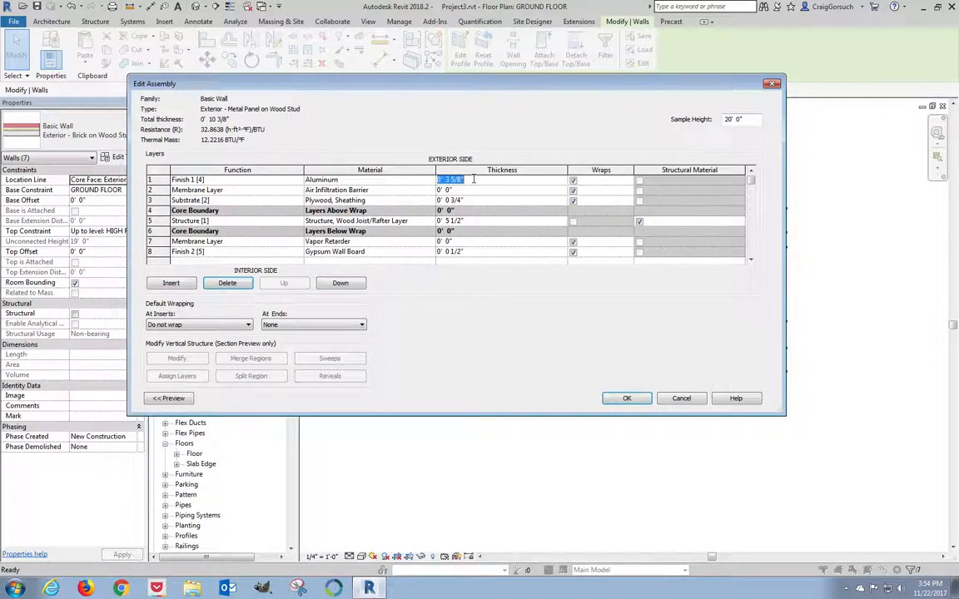
type("0 3/4")
key("Tab")
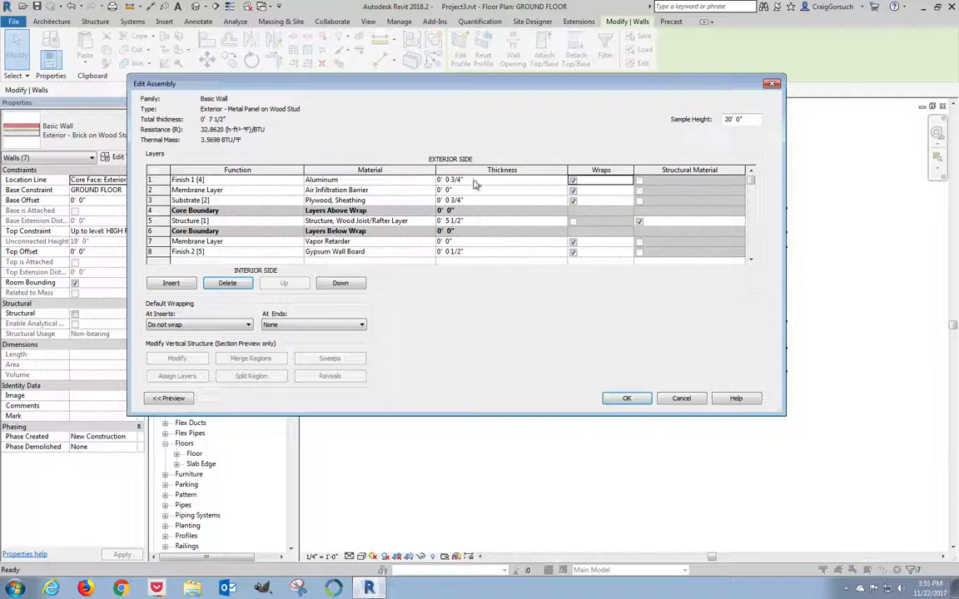
left_click(624, 399)
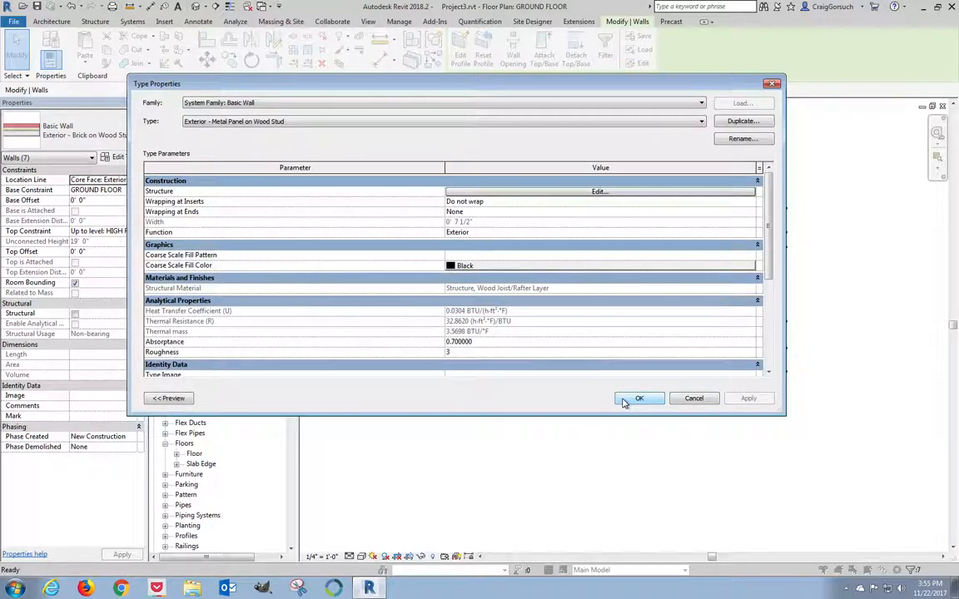
left_click(637, 399)
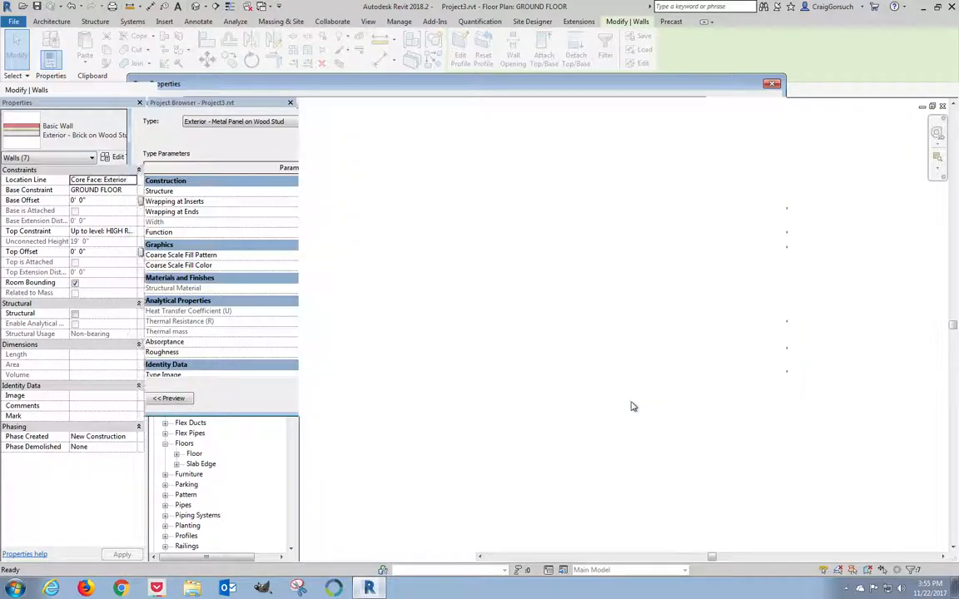
scroll(636, 353, "up", 5)
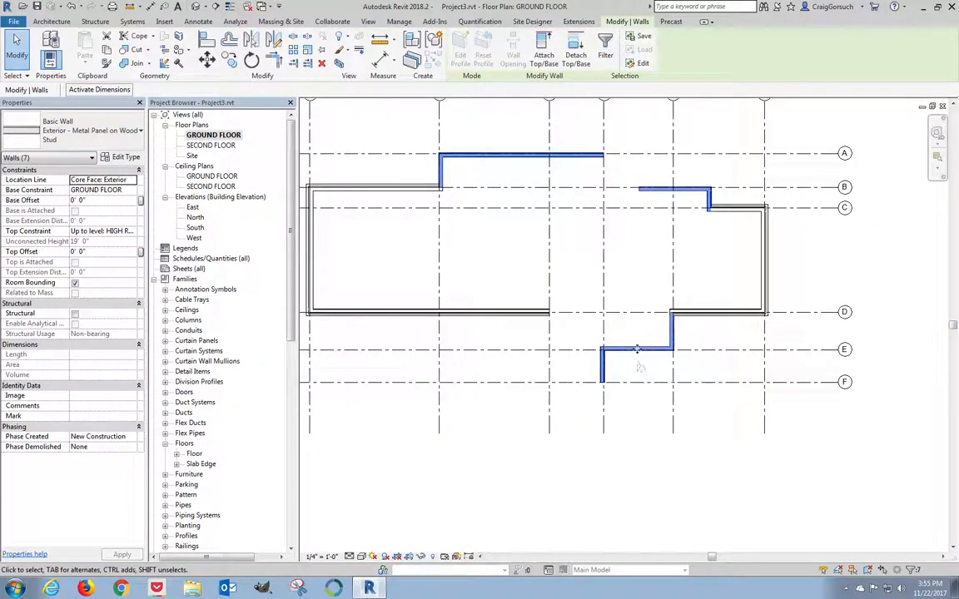
scroll(691, 360, "up", 2)
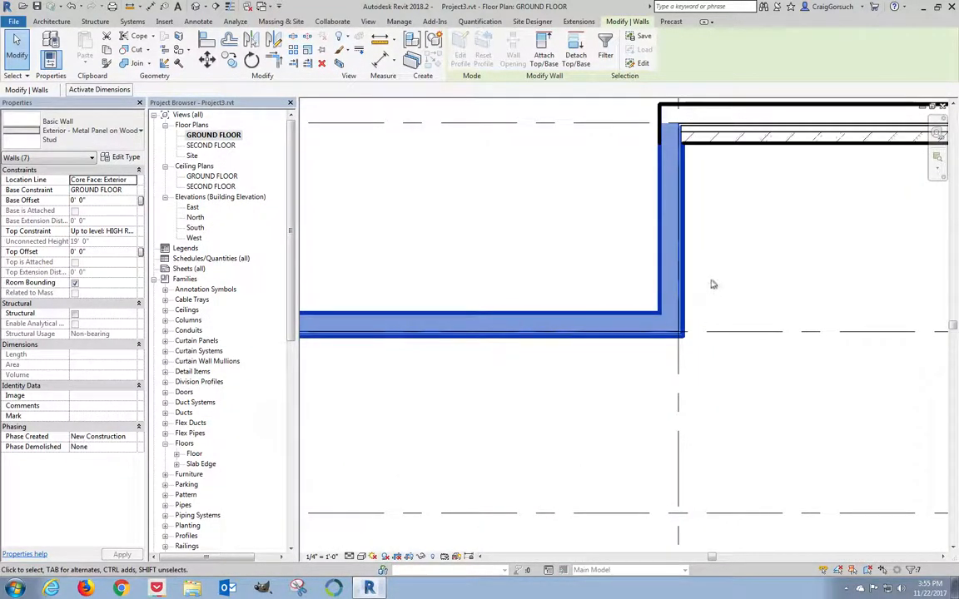
scroll(657, 333, "up", 3)
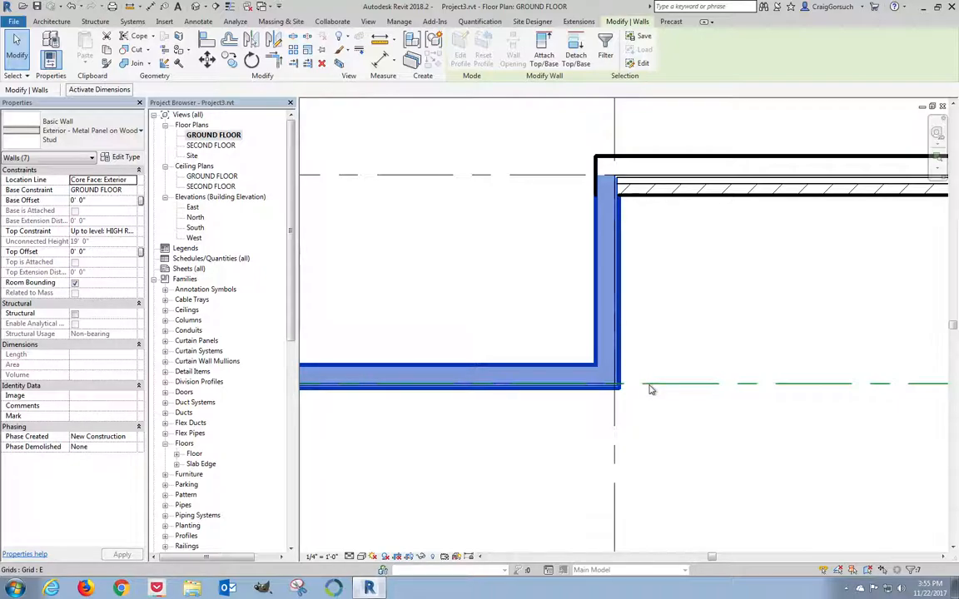
left_click(336, 214)
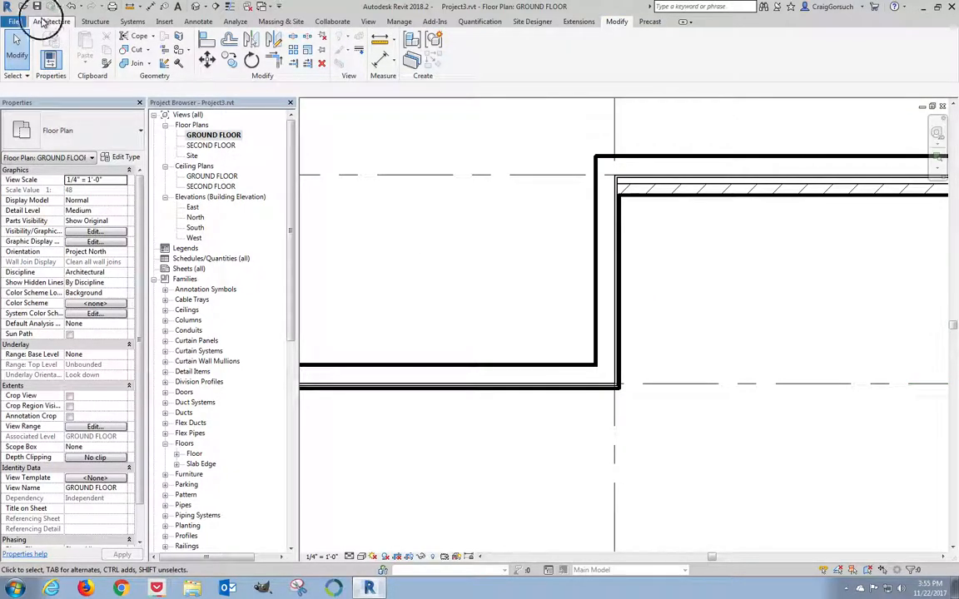
left_click(50, 21)
left_click(43, 39)
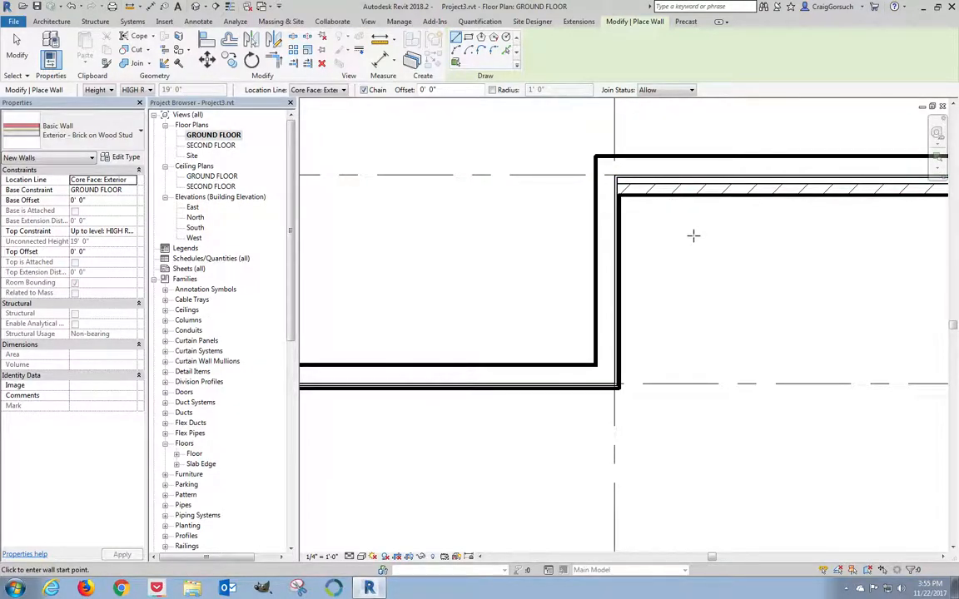
key("Escape")
key("Escape")
Step: Set the top constraint of the five metal panel walls along grids 2, A, 4, E and 5 to Up to level: LOW ROOF
scroll(716, 258, "down", 4)
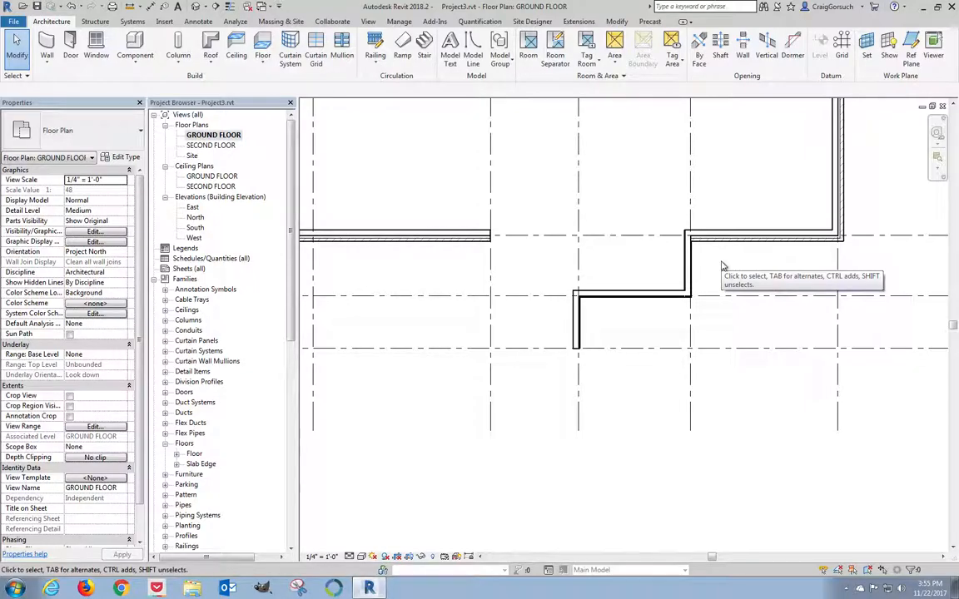
middle_click_drag(588, 188, 631, 353)
scroll(630, 356, "down", 1)
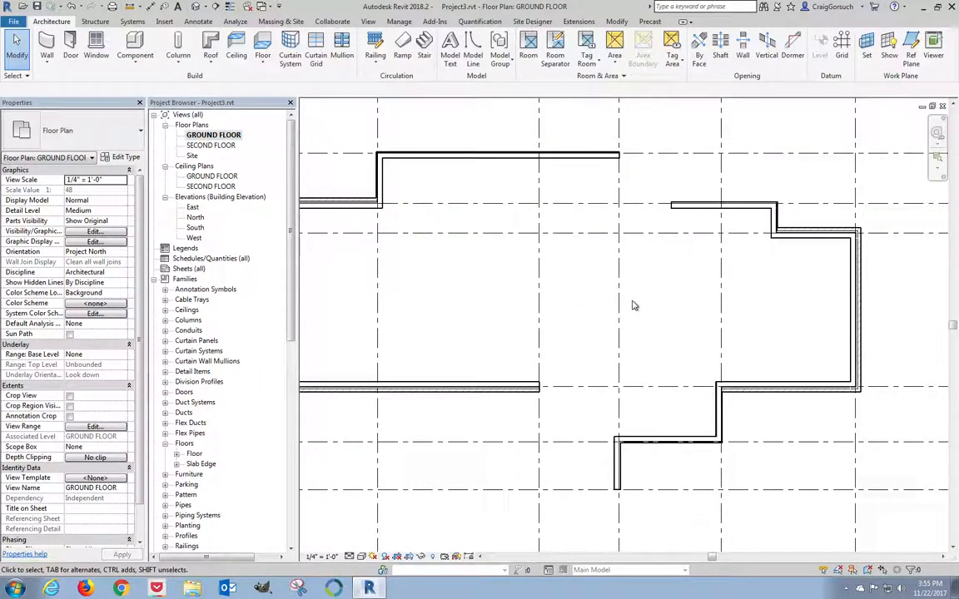
left_click_drag(348, 132, 732, 516)
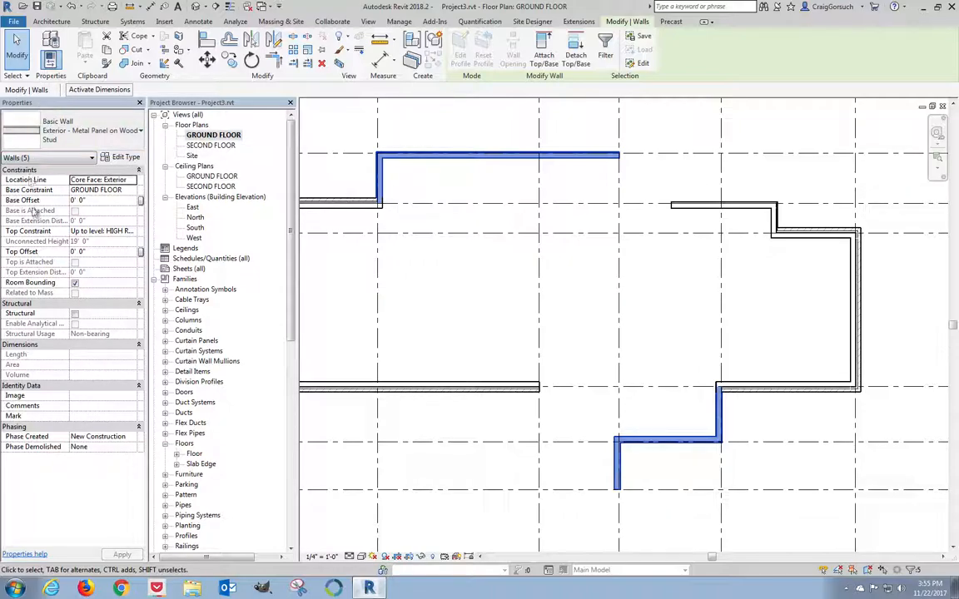
left_click(133, 232)
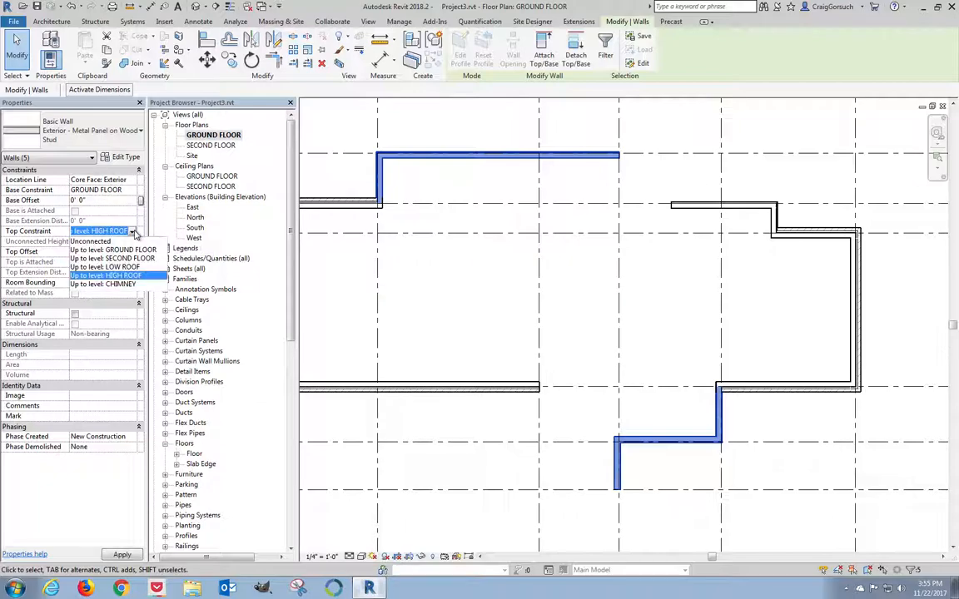
left_click(117, 267)
left_click(449, 312)
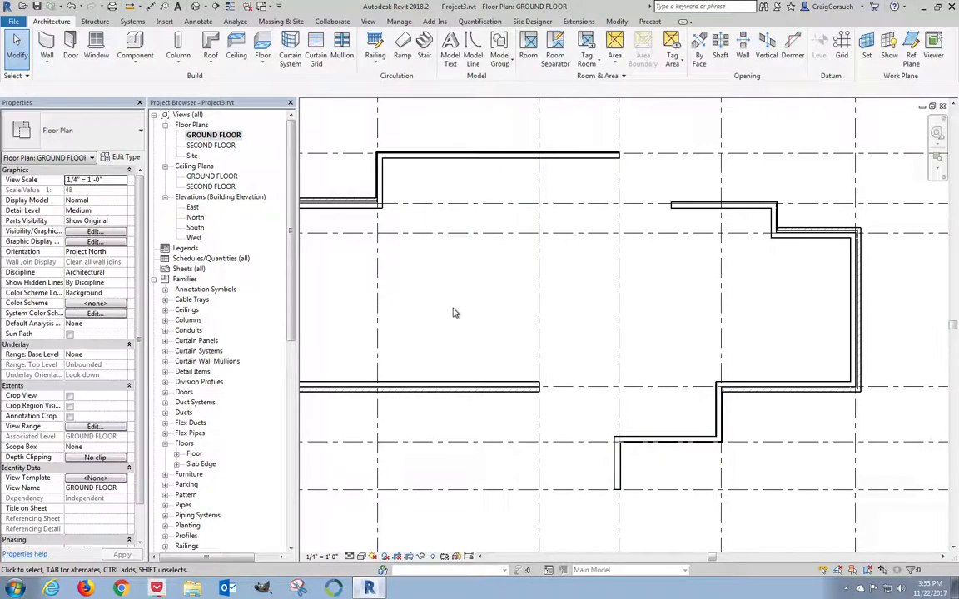
Step: Set up a new Curtain Wall of type Storefront with its top constraint at Up to level: LOW ROOF
middle_click_drag(466, 314, 535, 319)
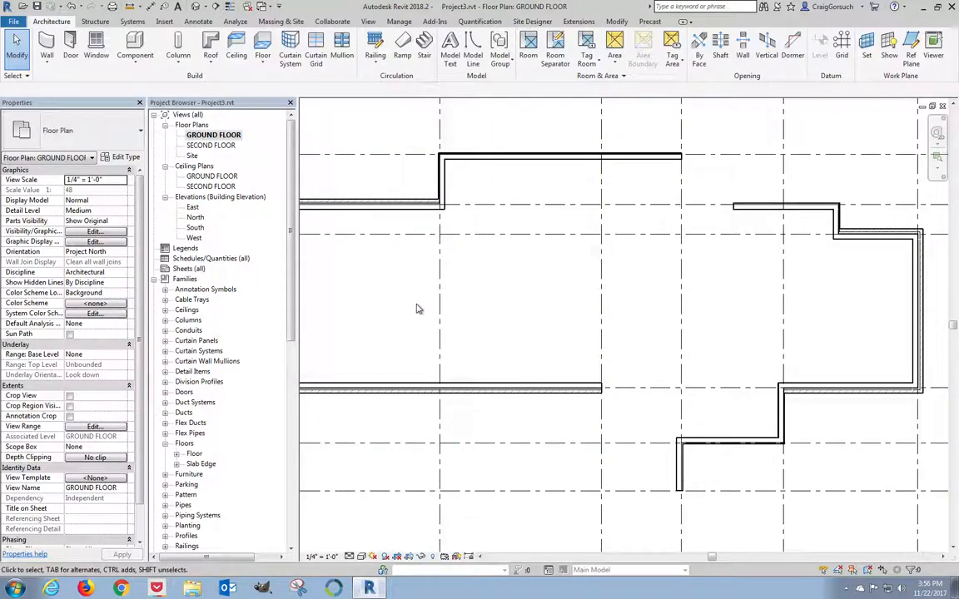
scroll(657, 501, "up", 5)
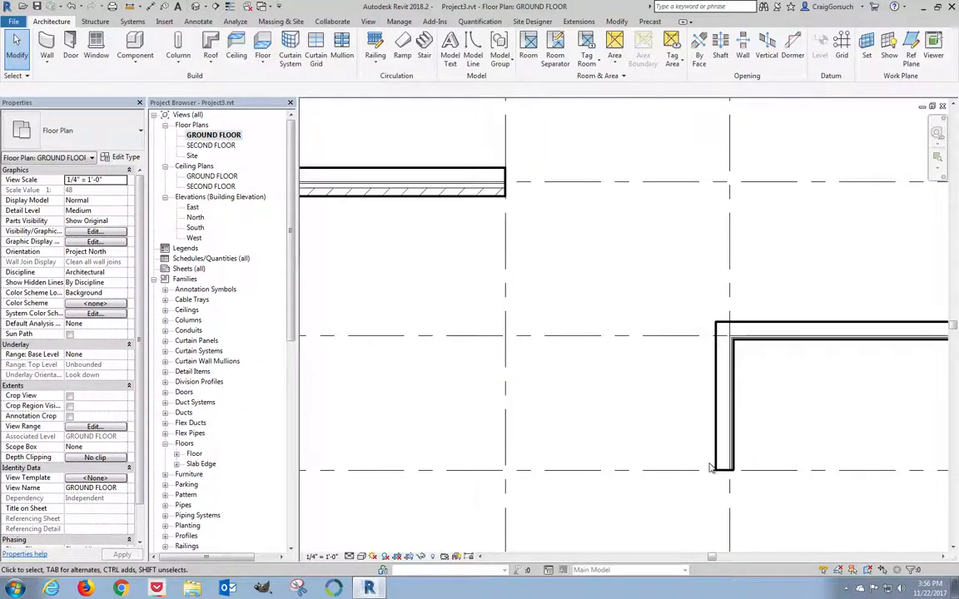
scroll(556, 426, "down", 3)
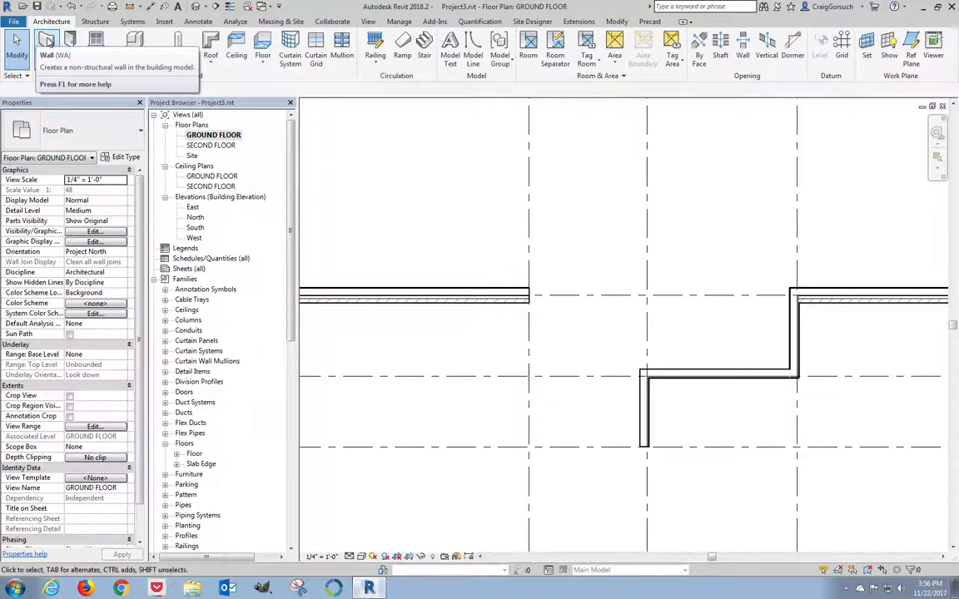
left_click(47, 40)
left_click(108, 133)
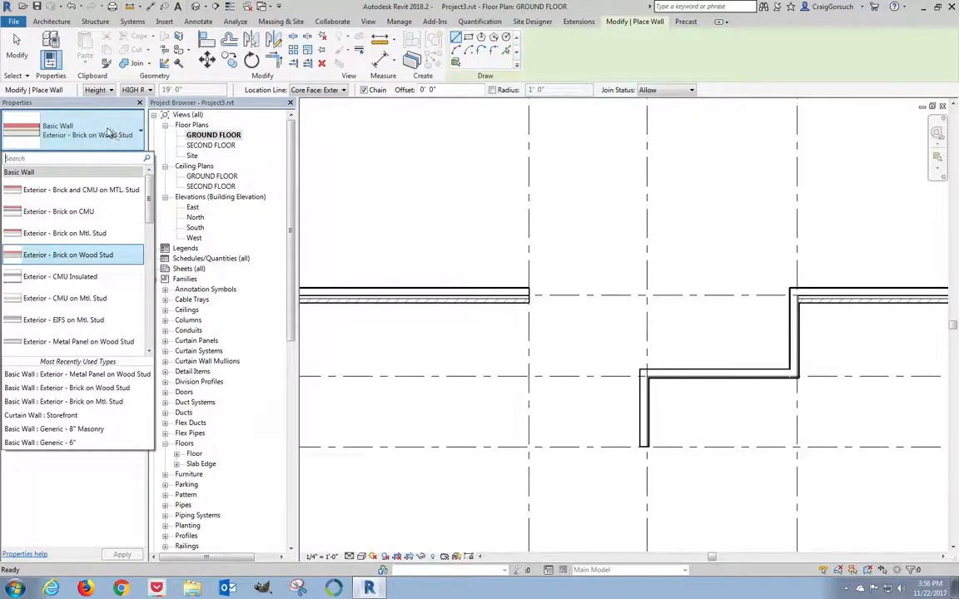
scroll(117, 293, "down", 10)
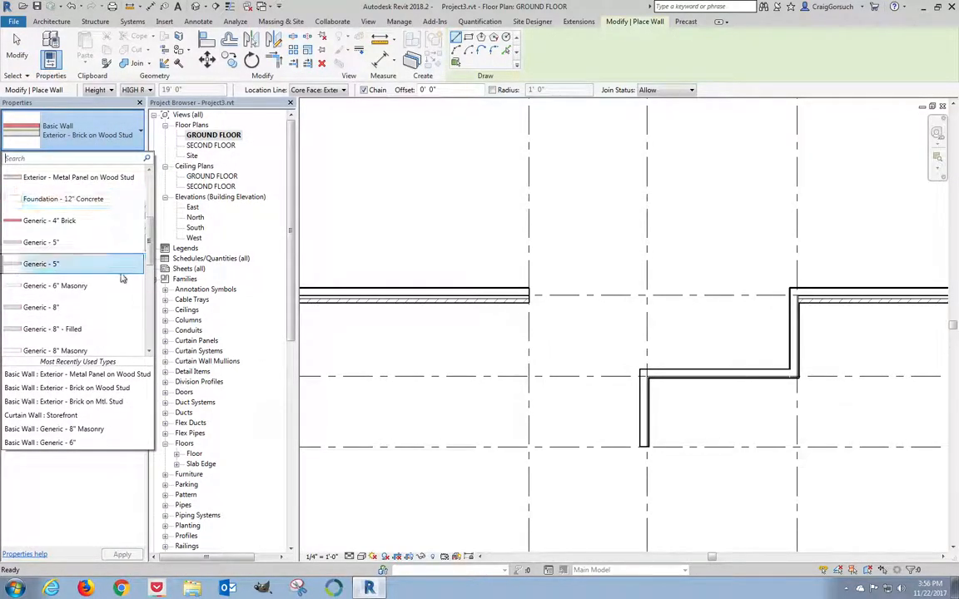
scroll(122, 277, "down", 2)
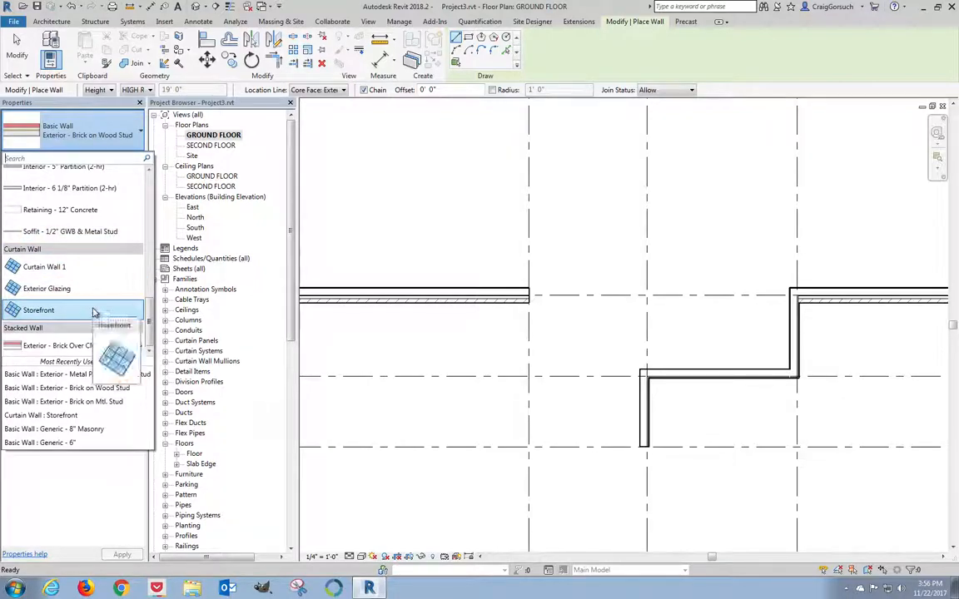
left_click(95, 309)
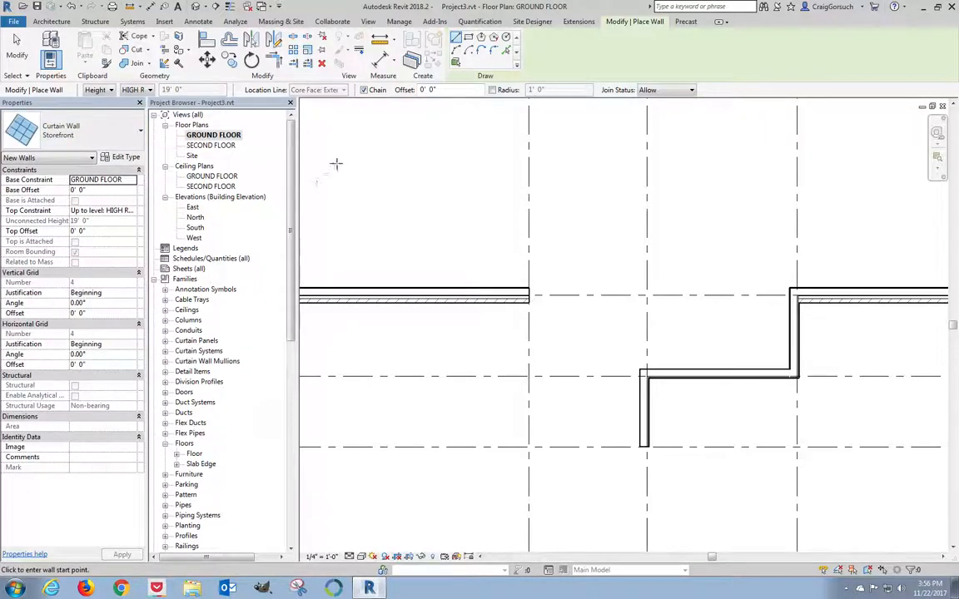
left_click(132, 214)
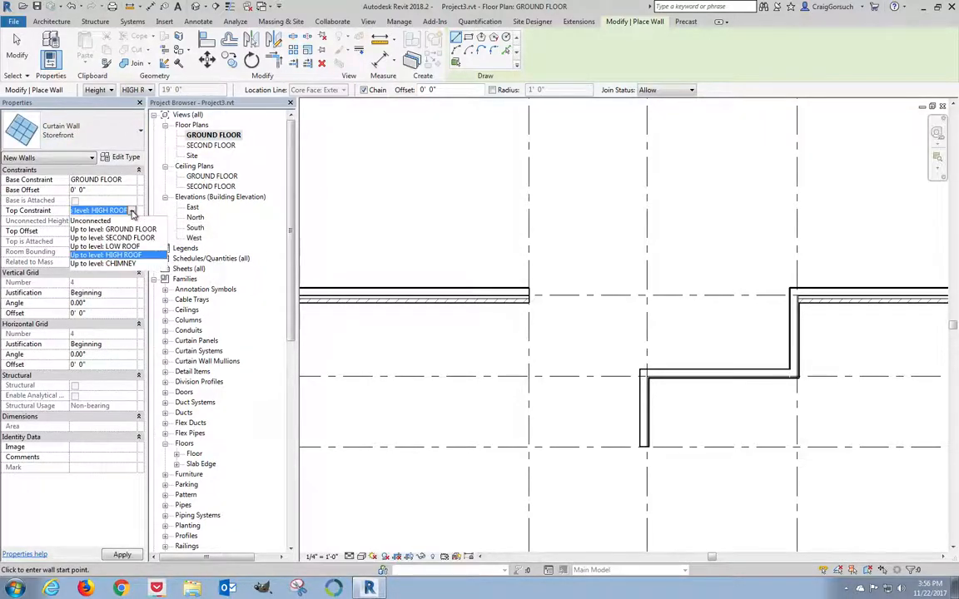
left_click(133, 241)
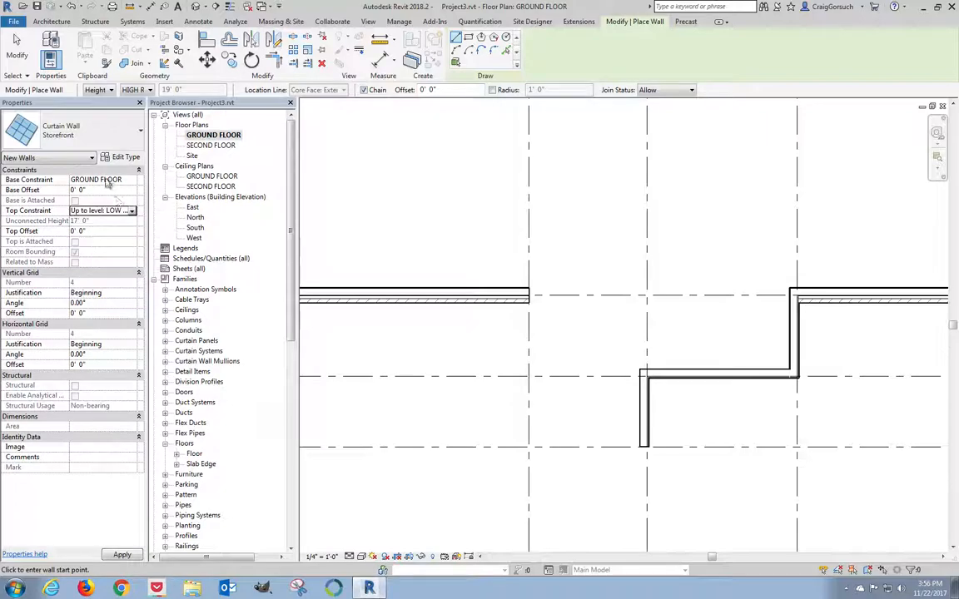
Step: Draw the Storefront wall from the metal panel wall's end at grids 4 and F along F to grid 3, then along grid 3 to the brick wall at D
scroll(545, 460, "down", 2)
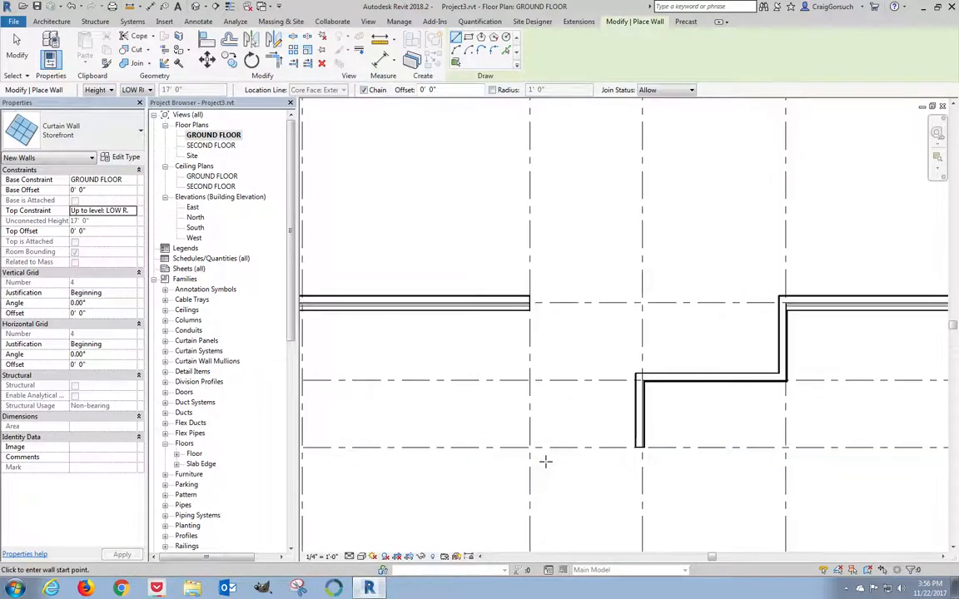
scroll(545, 460, "up", 4)
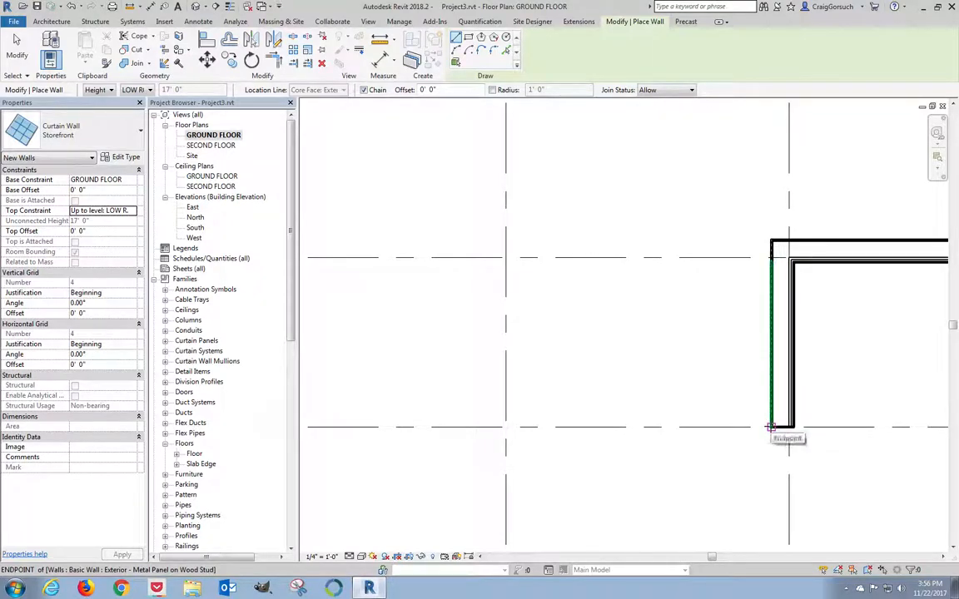
scroll(769, 428, "down", 5)
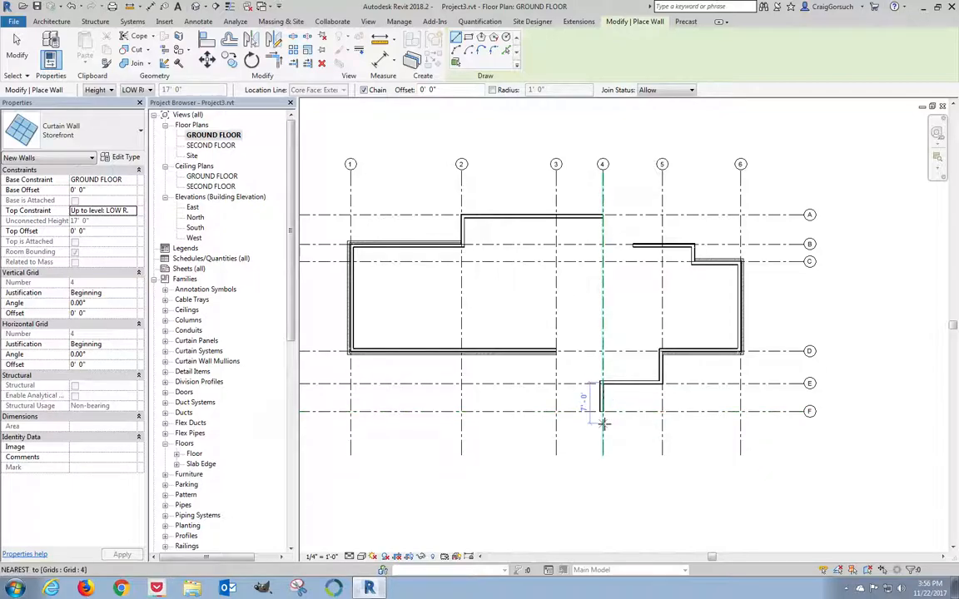
scroll(599, 420, "up", 8)
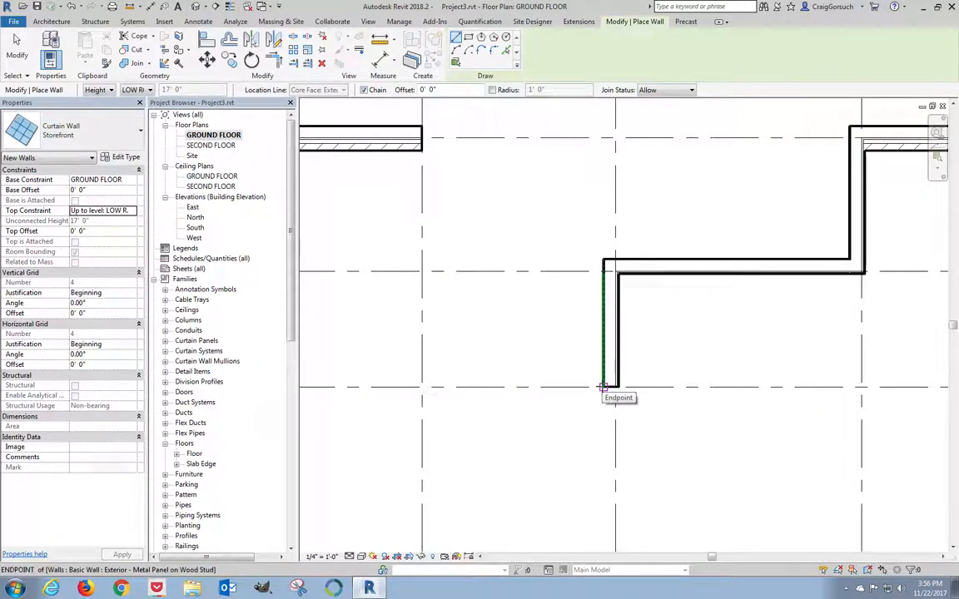
left_click(602, 387)
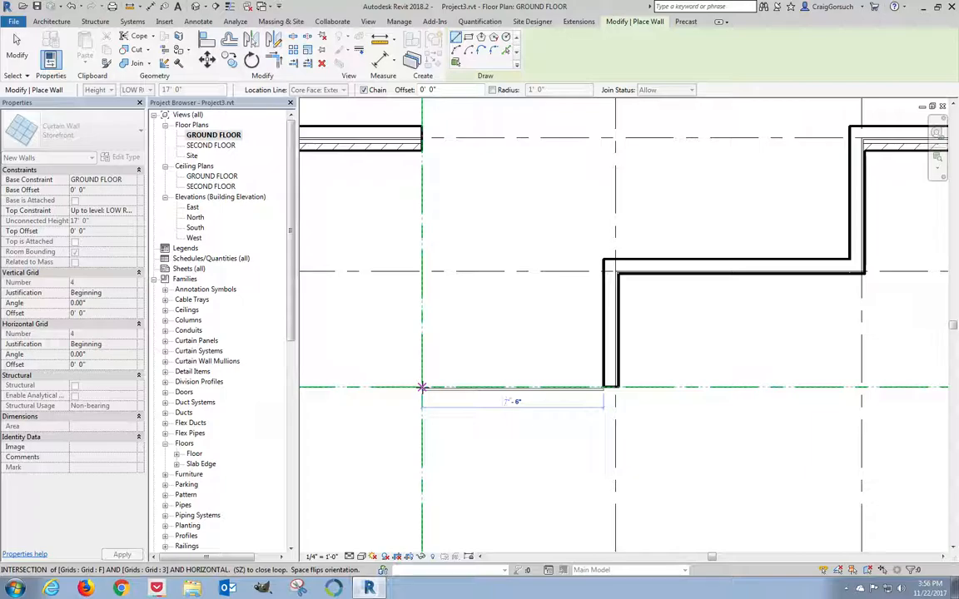
left_click(422, 387)
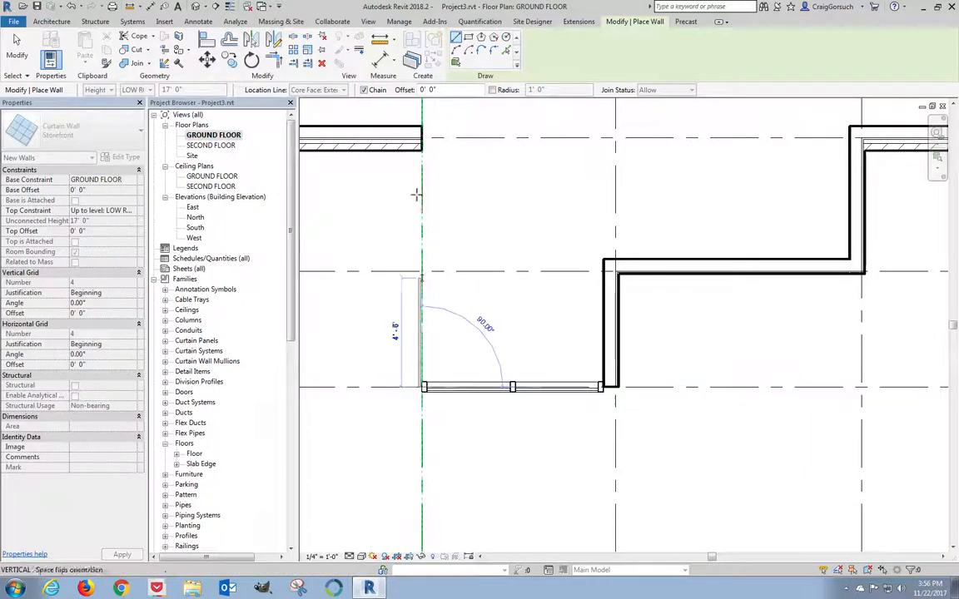
left_click(422, 151)
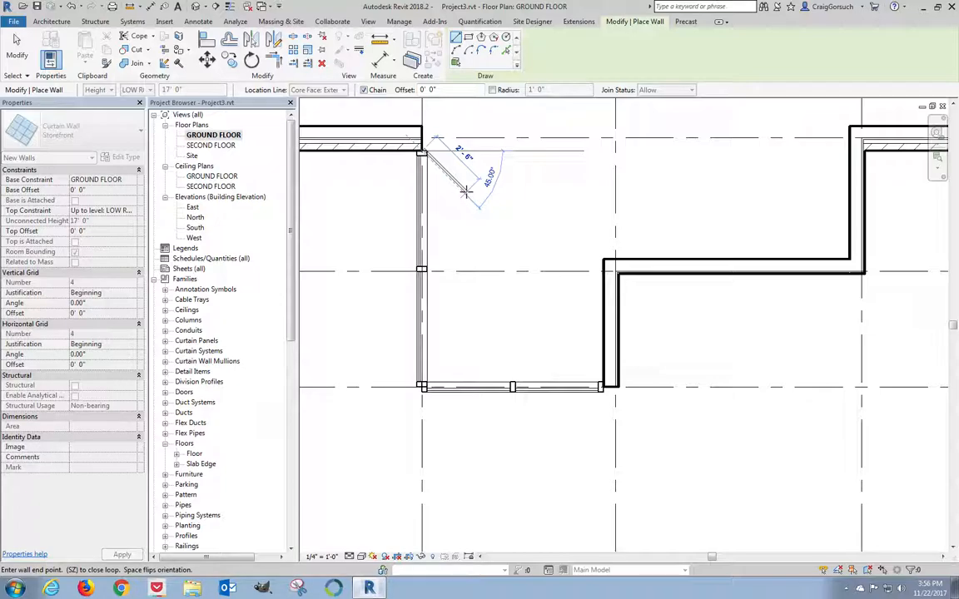
key("Escape")
key("Escape")
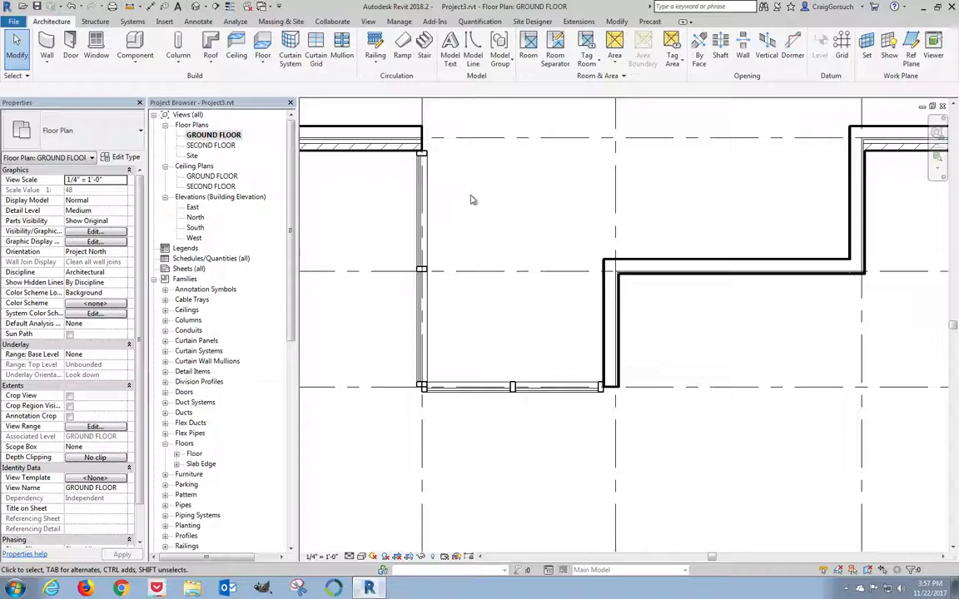
Step: Align the end of the brick wall at grids 3 and D to the outer face of the Storefront wall along grid 3
scroll(420, 164, "up", 3)
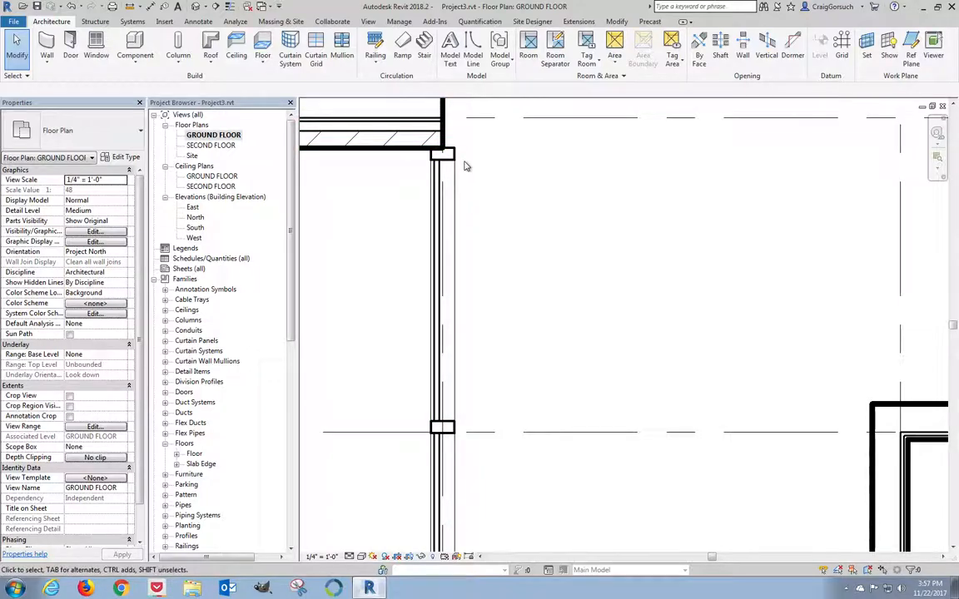
middle_click_drag(465, 161, 475, 193)
left_click(523, 174)
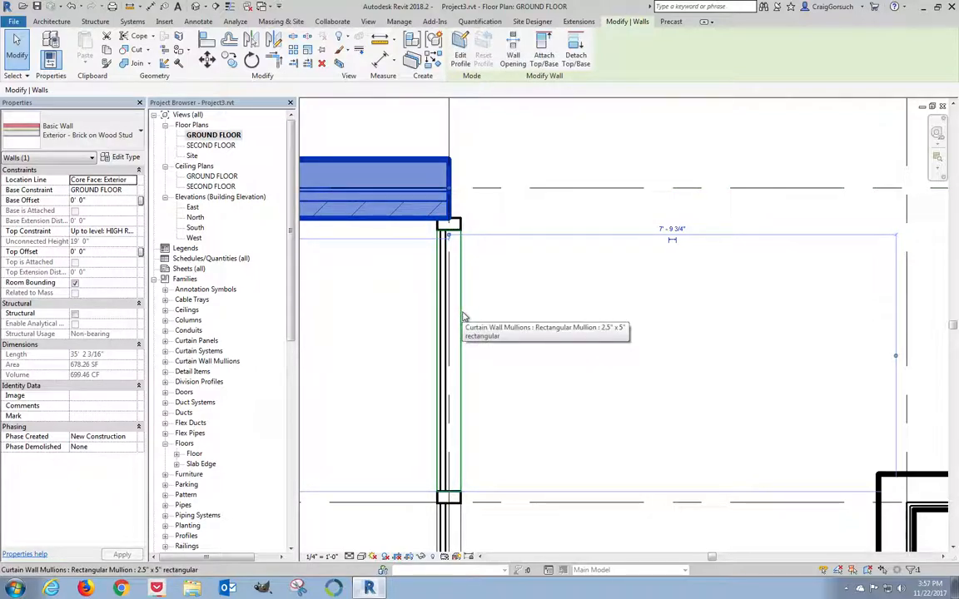
key("Escape")
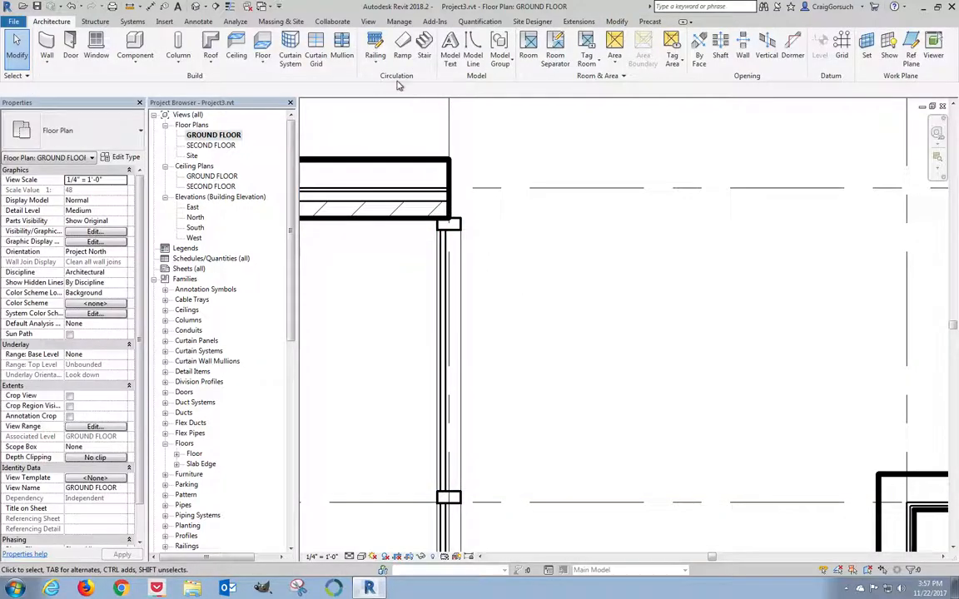
left_click(616, 22)
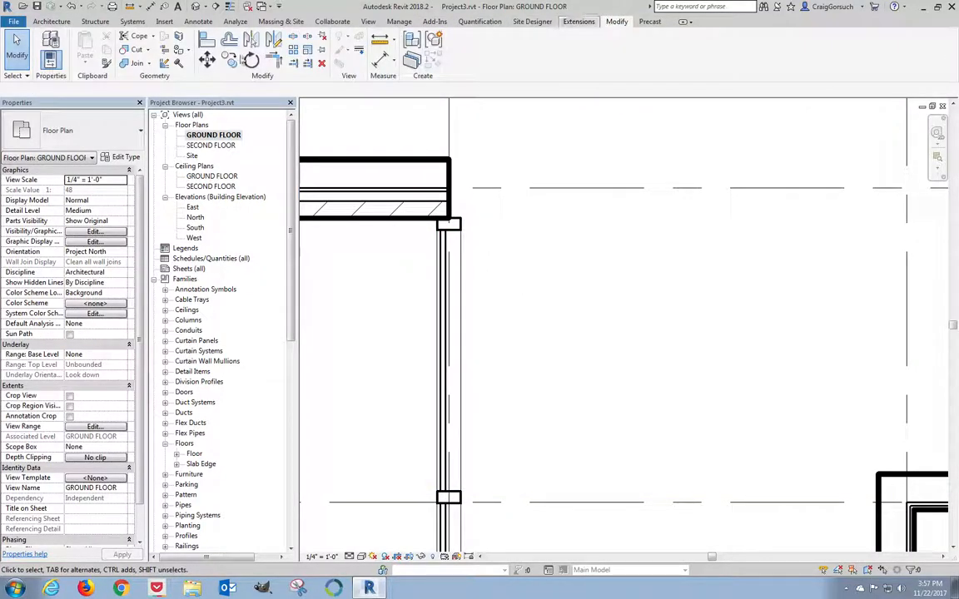
left_click(205, 47)
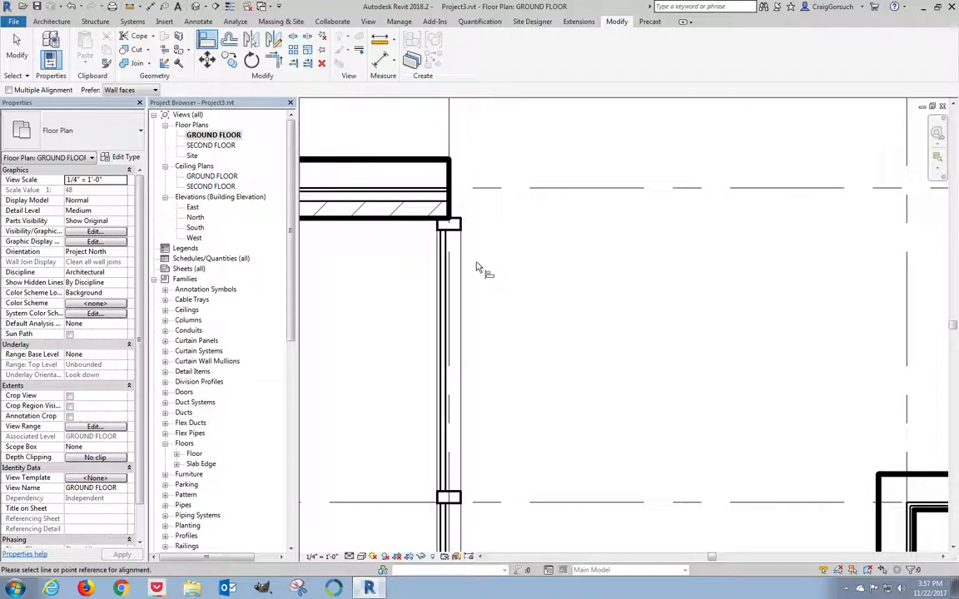
left_click(462, 304)
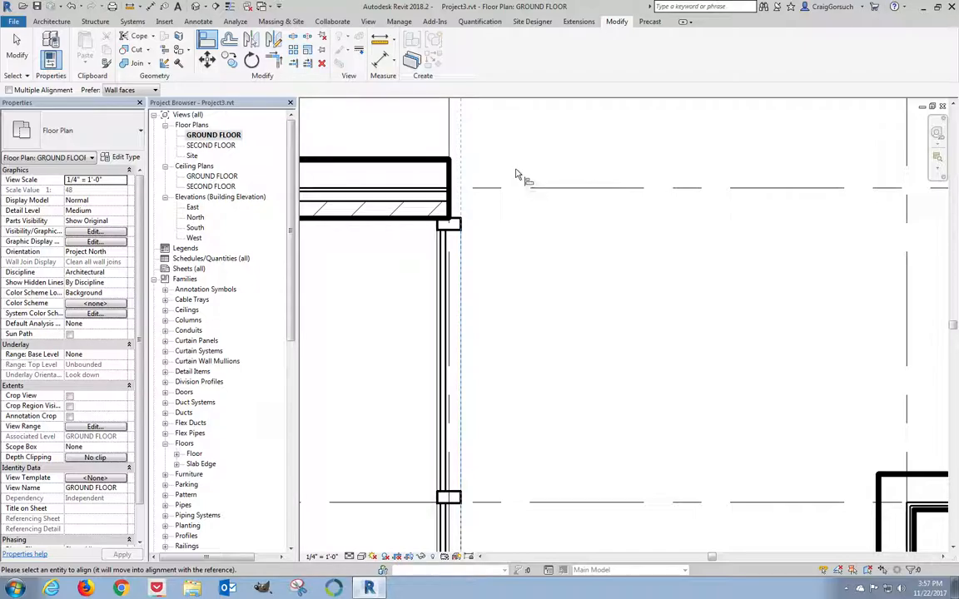
left_click(452, 176)
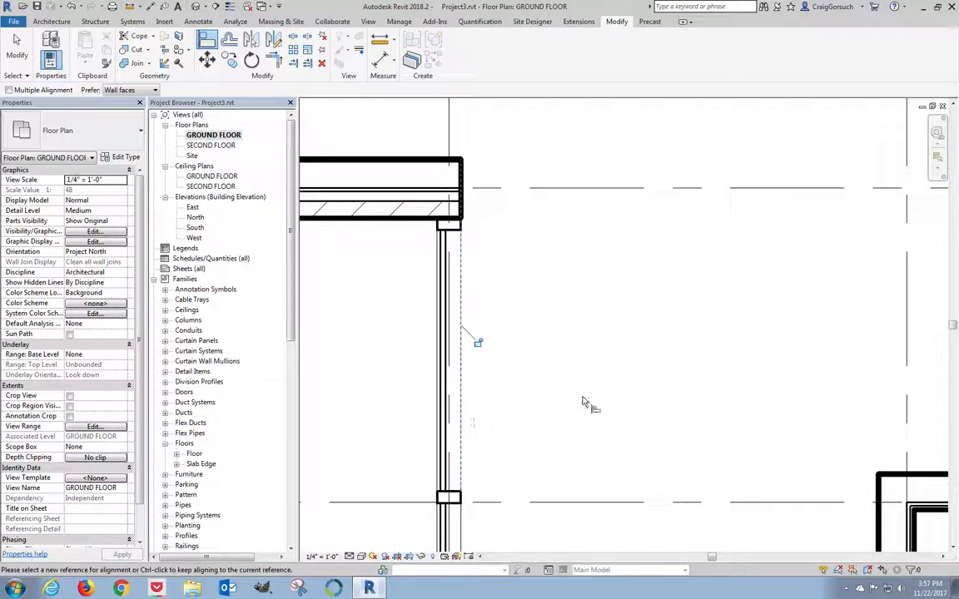
Step: Align the end of the metal panel wall at grids 4 and F to the outer face of the Storefront wall along F
scroll(590, 335, "up", 3)
scroll(590, 337, "down", 5)
middle_click_drag(624, 391, 542, 124)
scroll(655, 317, "up", 3)
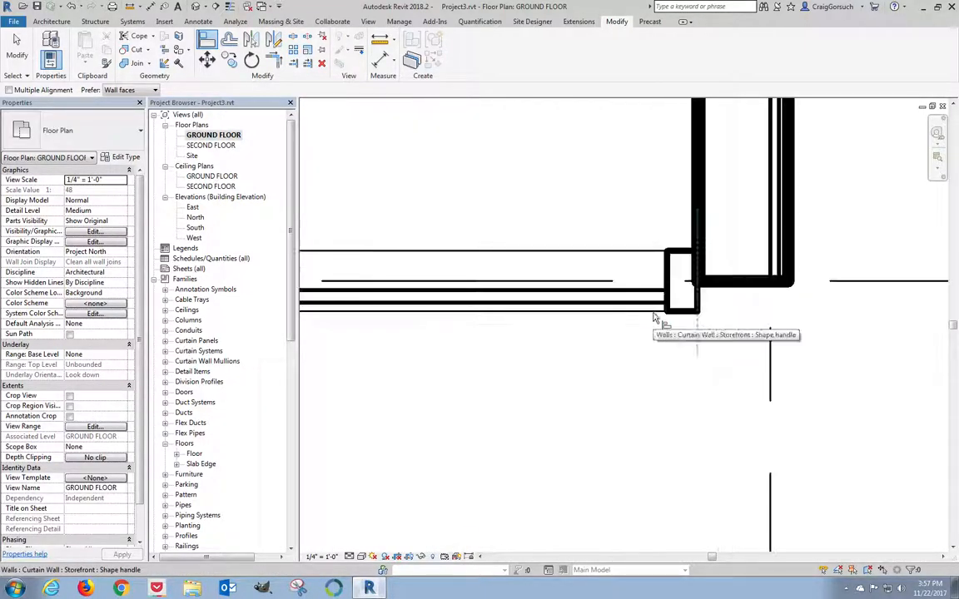
left_click(633, 315)
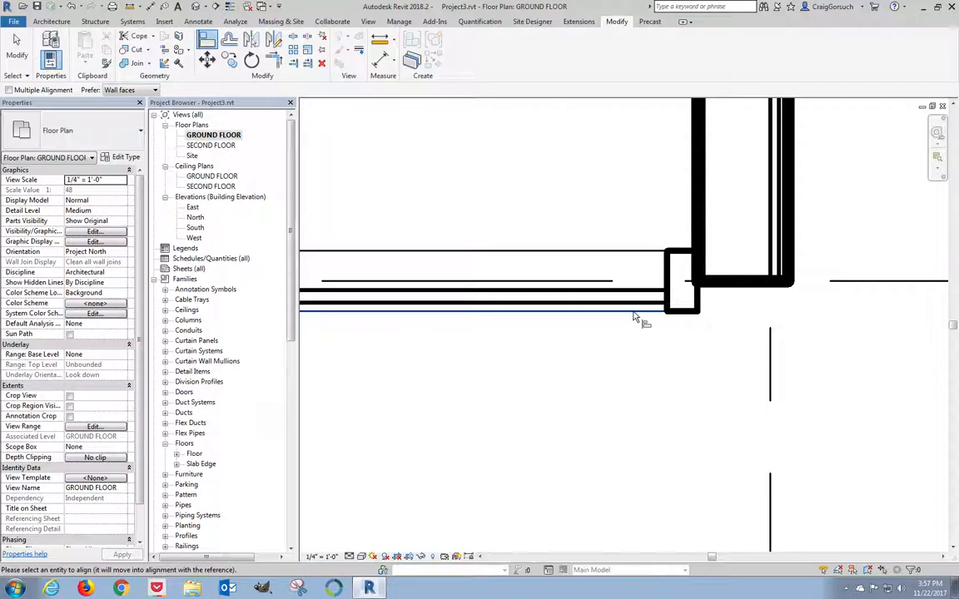
left_click(743, 284)
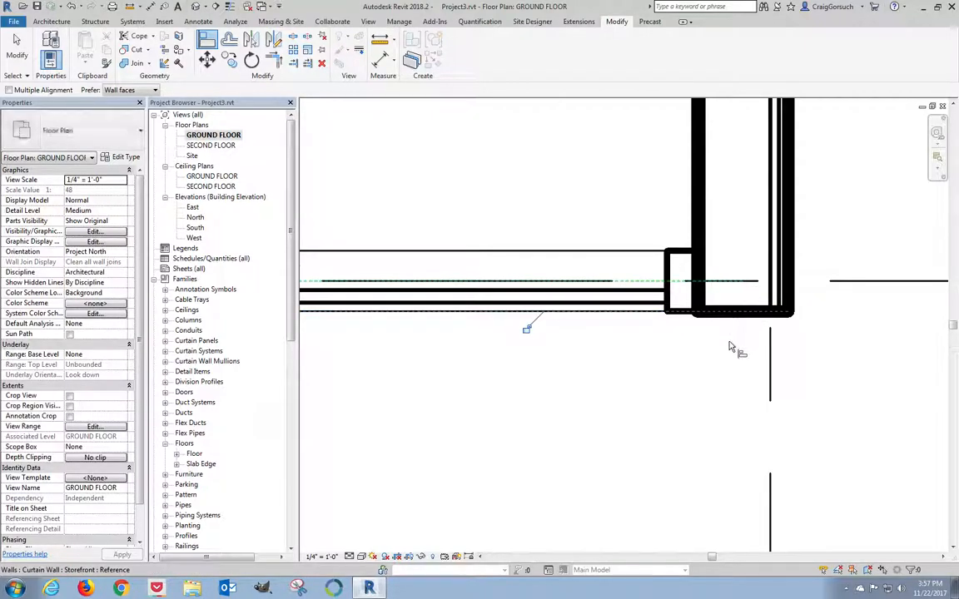
scroll(728, 345, "down", 1)
scroll(720, 344, "down", 3)
key("Escape")
key("Escape")
scroll(761, 393, "down", 5)
middle_click_drag(765, 404, 750, 428)
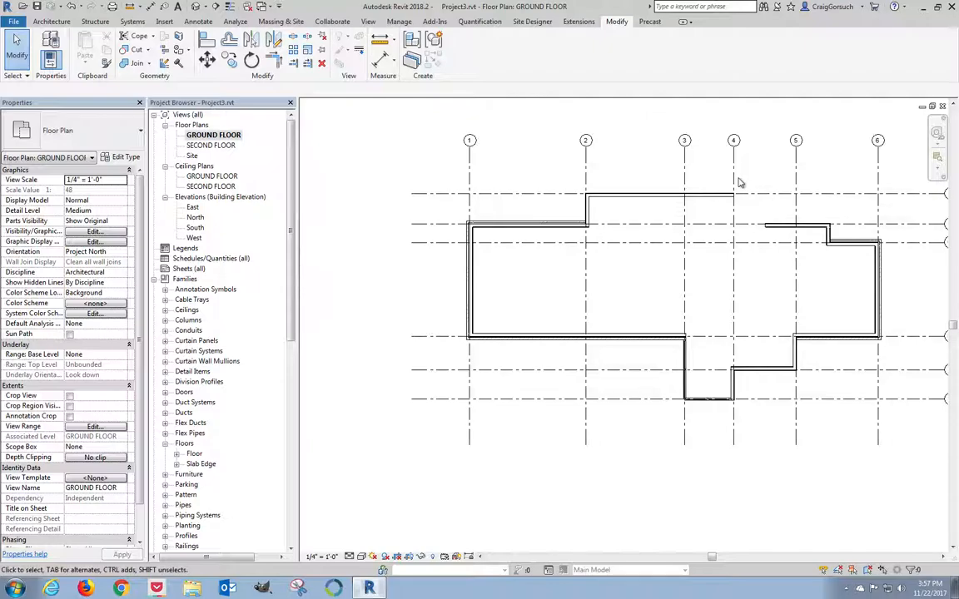
Step: Create a Thin Lines detail line offset 2' 0" from grid 4 on the side toward grid 5, by picking the grid
scroll(770, 257, "up", 2)
scroll(707, 349, "up", 3)
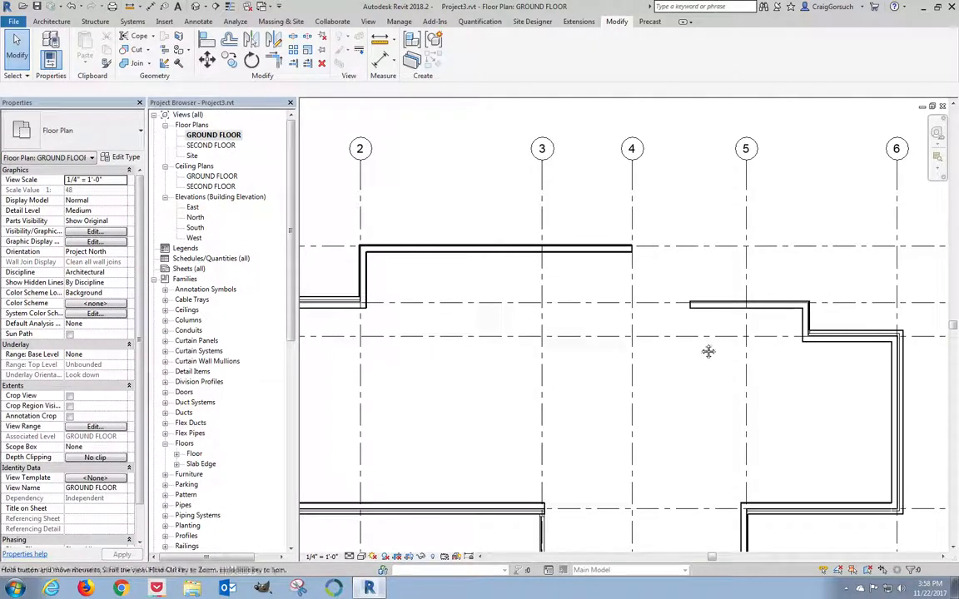
middle_click_drag(708, 349, 693, 381)
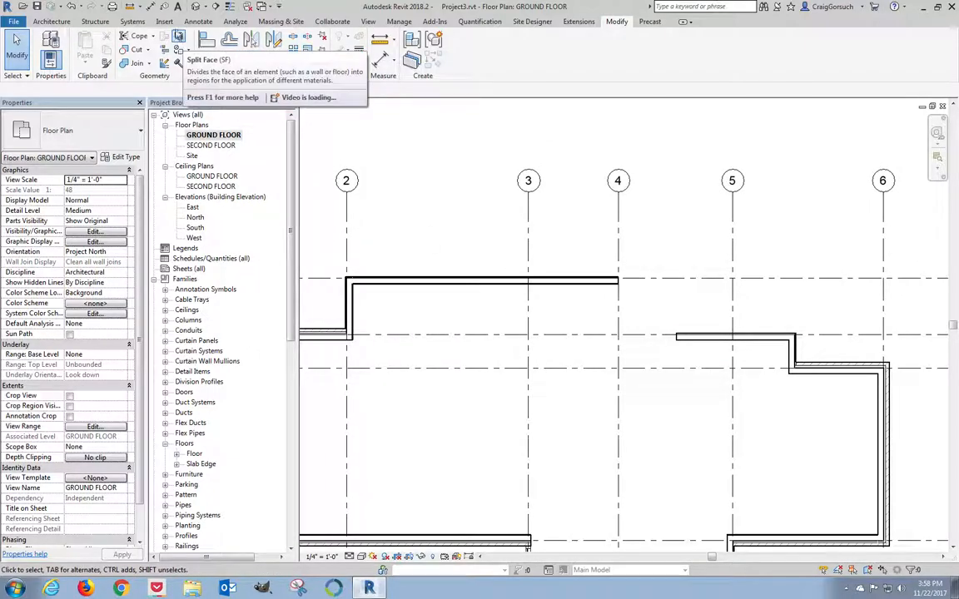
left_click(203, 21)
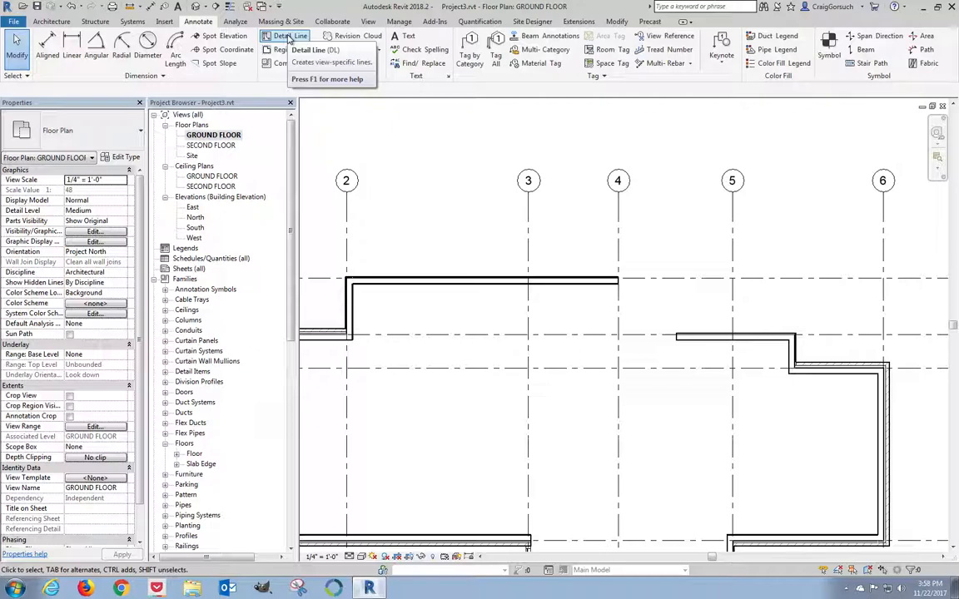
left_click(288, 39)
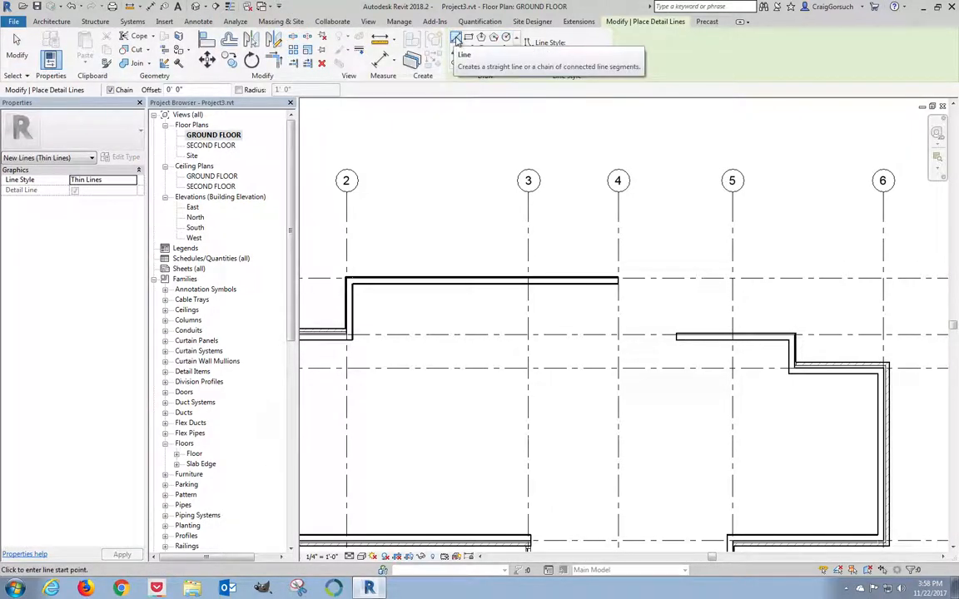
left_click(480, 63)
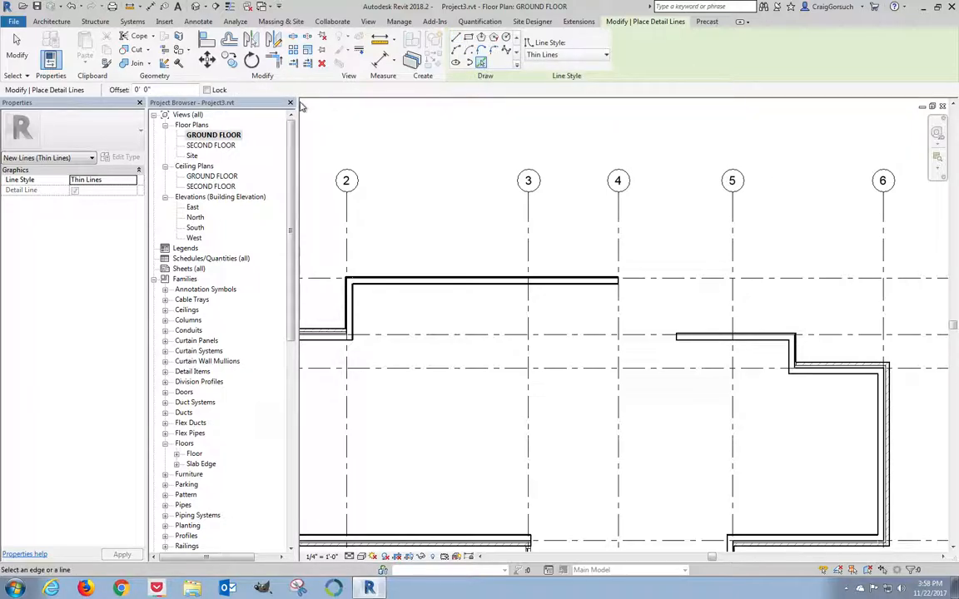
left_click(139, 90)
type("2")
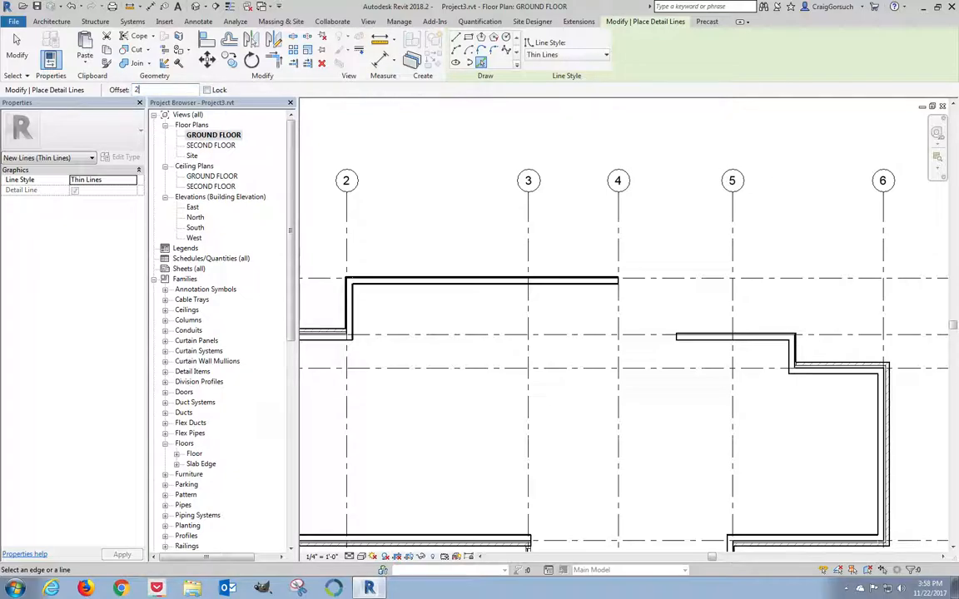
key("Return")
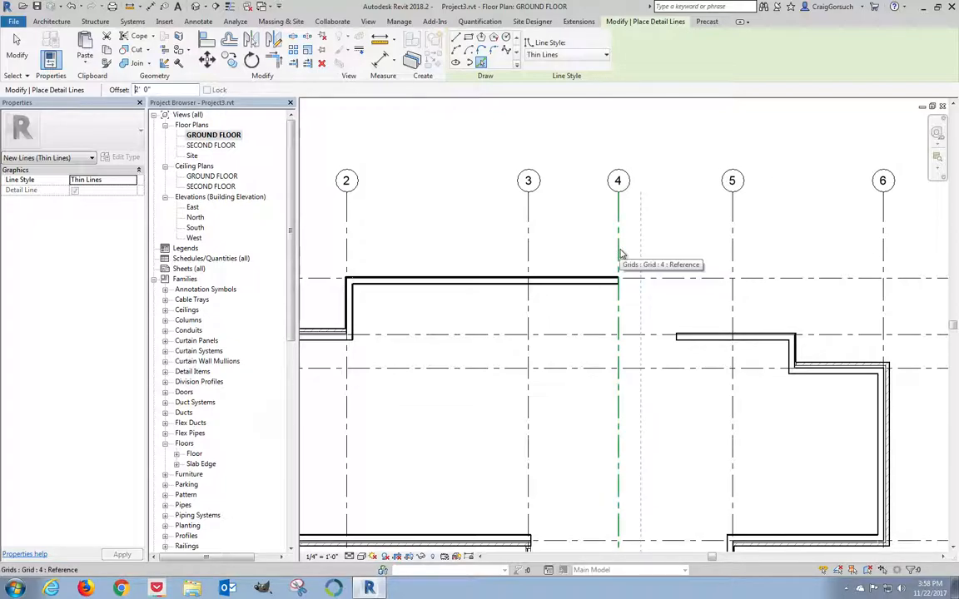
left_click(620, 253)
Step: Add a second detail line offset 2' 8" from the first one, toward grid 5
left_click(158, 90)
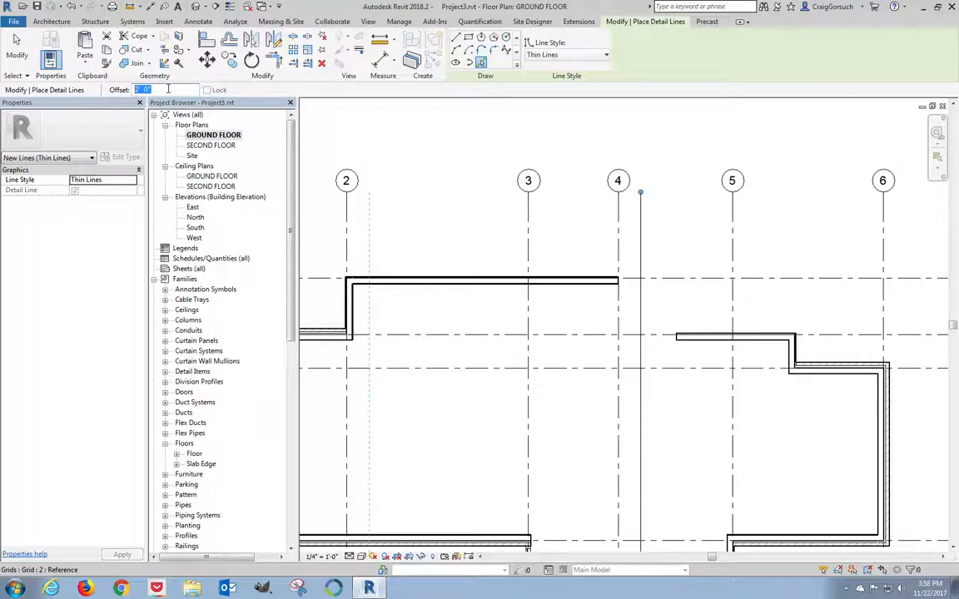
type("2' 8\"")
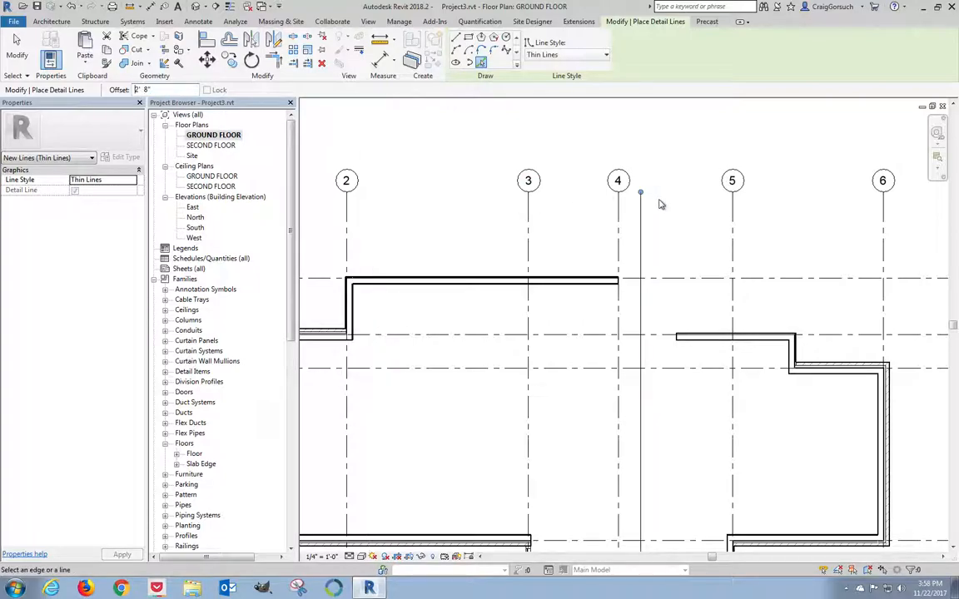
left_click(643, 238)
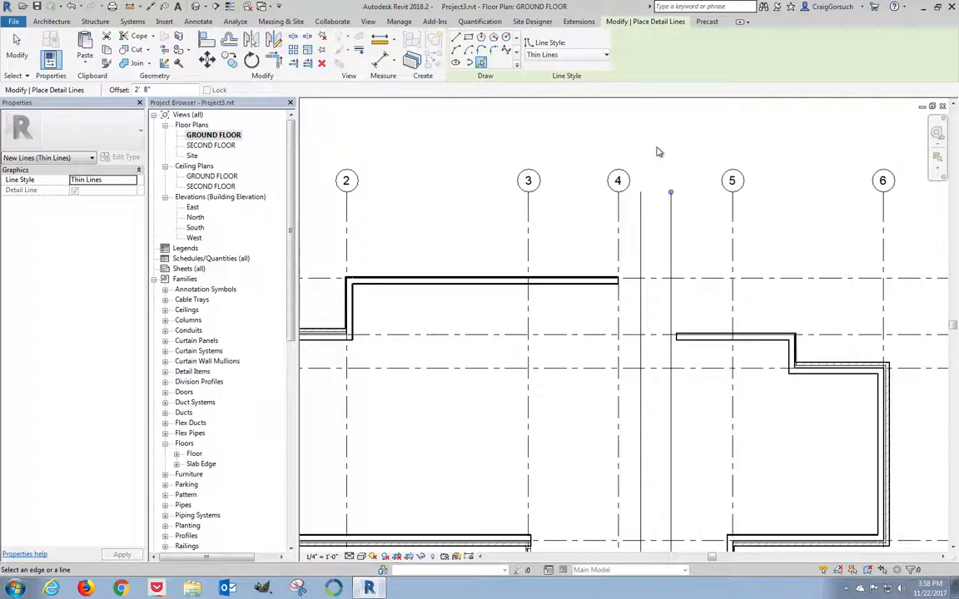
Step: Add detail lines offset 1' 6" outside grid A and 1' 6" from grid C toward grid D, and end the command
left_click(149, 89)
middle_click_drag(471, 234, 495, 232)
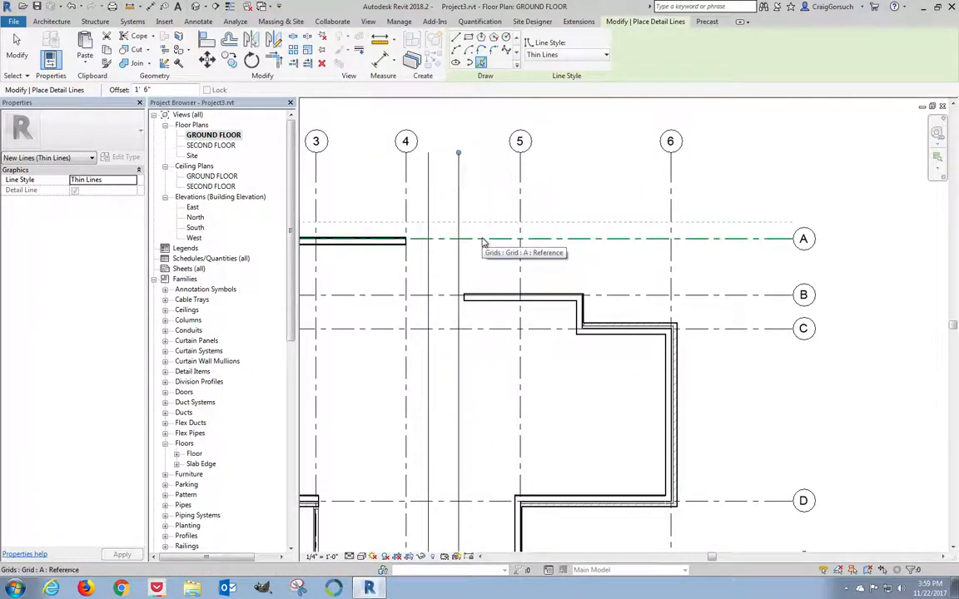
left_click(483, 242)
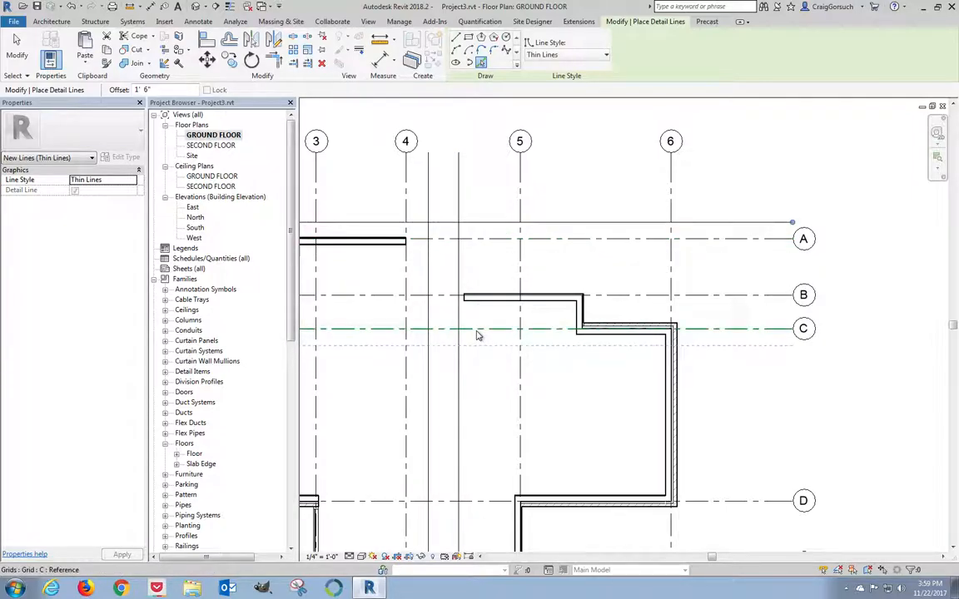
left_click(476, 334)
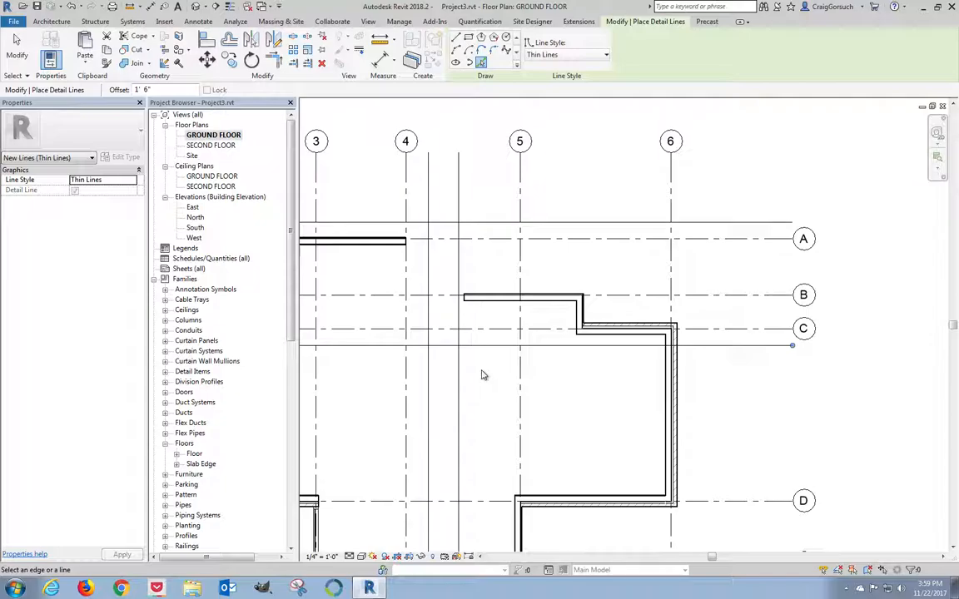
middle_click_drag(481, 374, 560, 384)
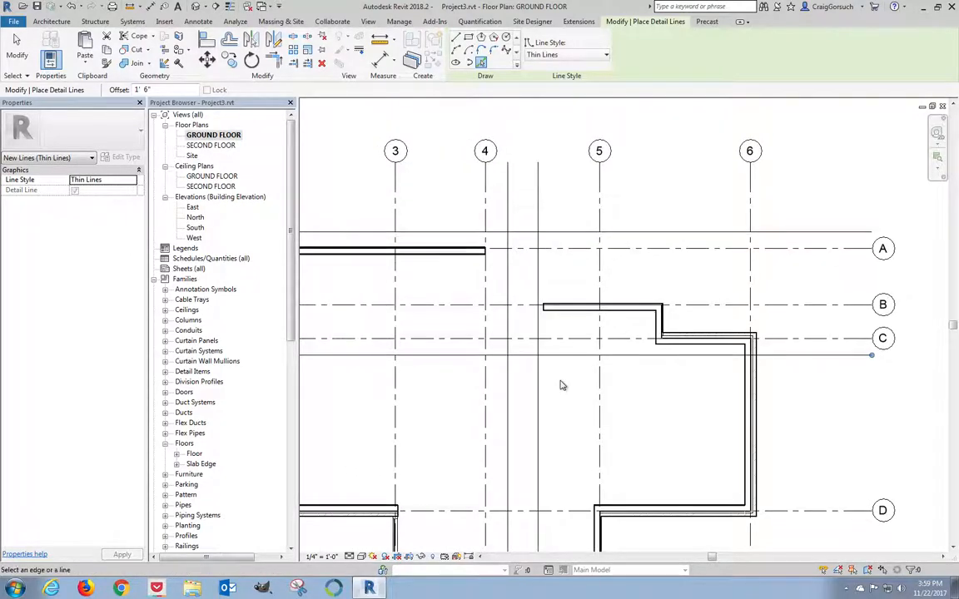
key("ctrl+Up")
left_click(305, 66)
left_click(16, 50)
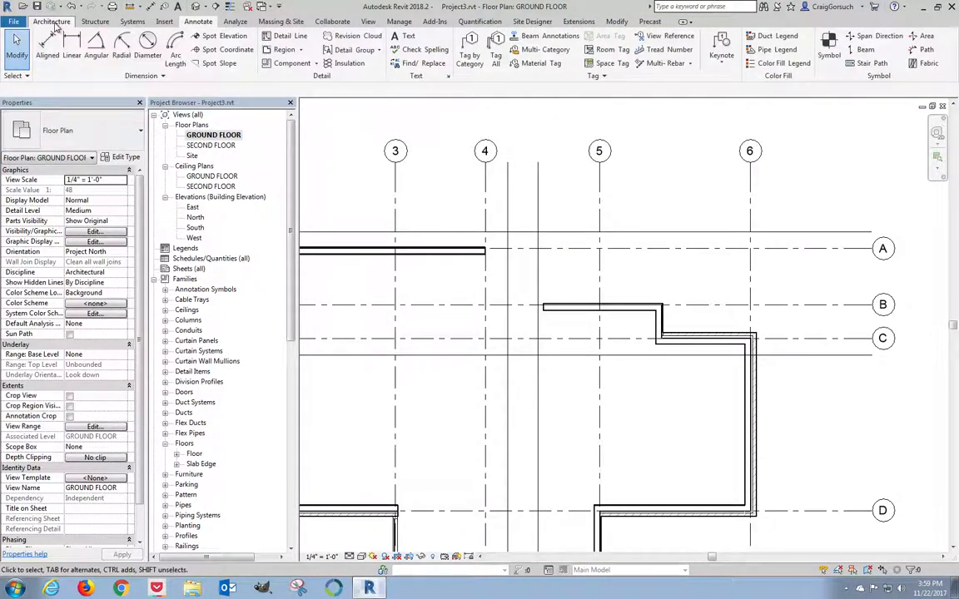
Step: Set up a new Basic Wall of type Generic - 8" Masonry with its location line at Finish Face: Exterior
left_click(52, 23)
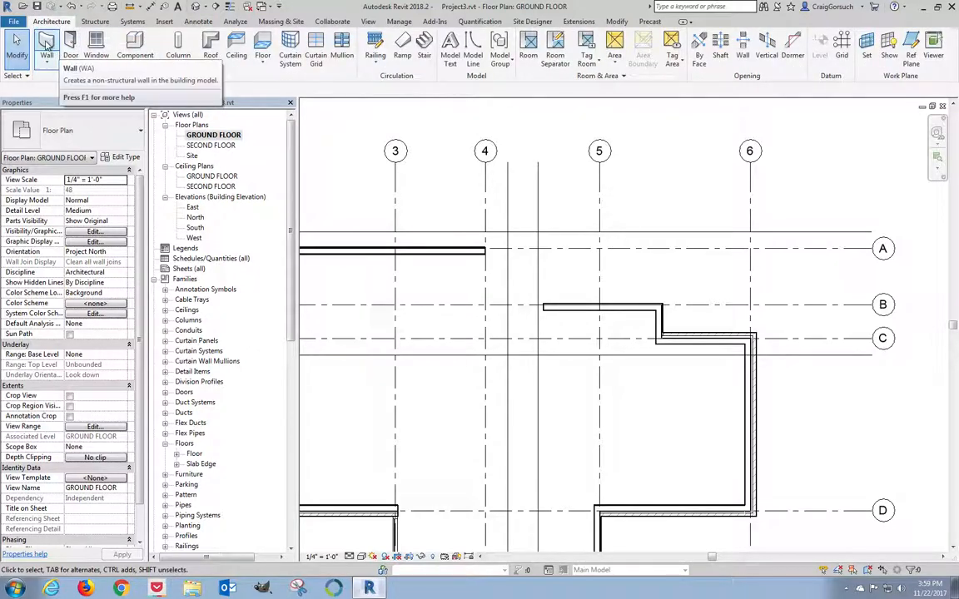
left_click(47, 41)
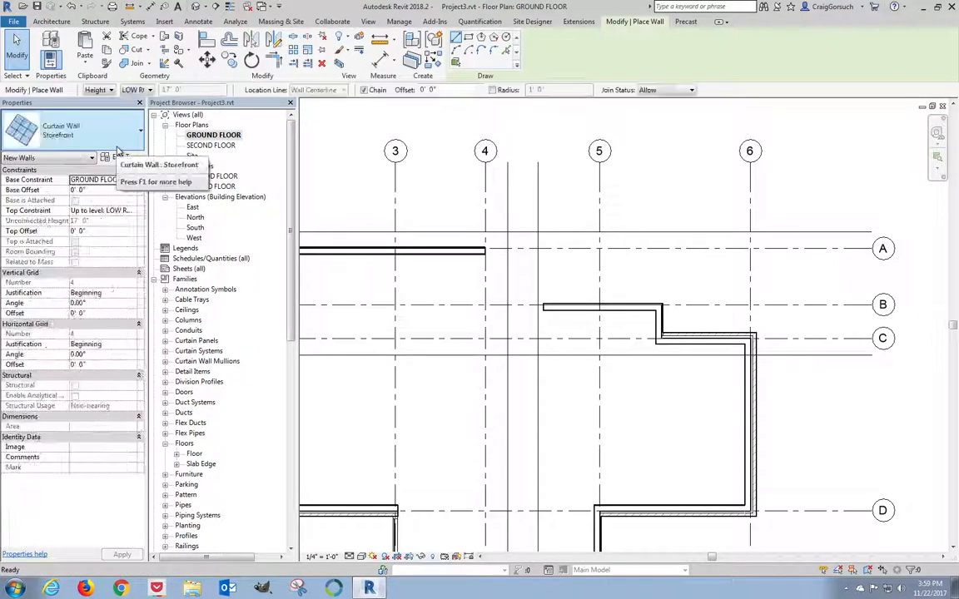
left_click(109, 134)
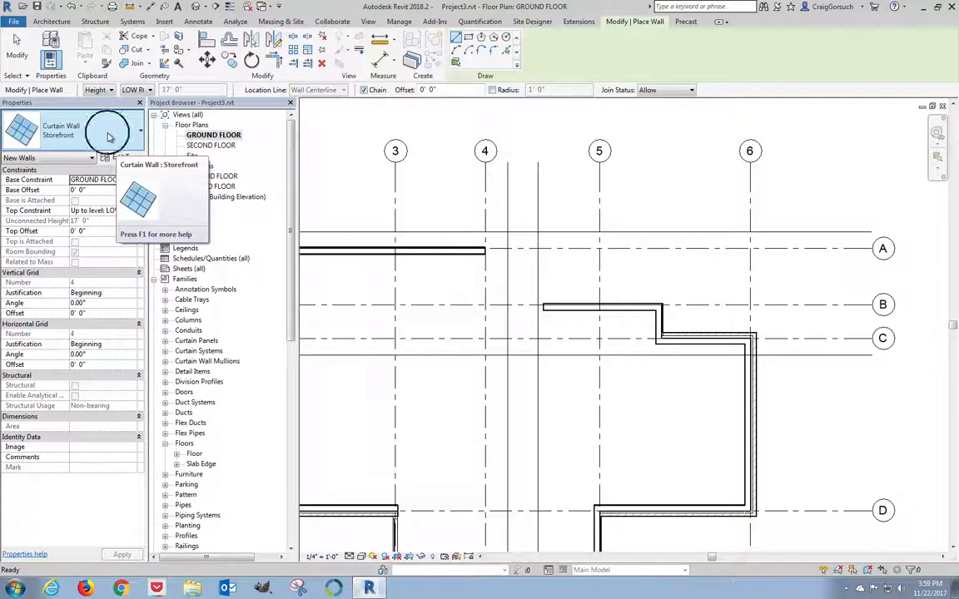
scroll(112, 241, "up", 2)
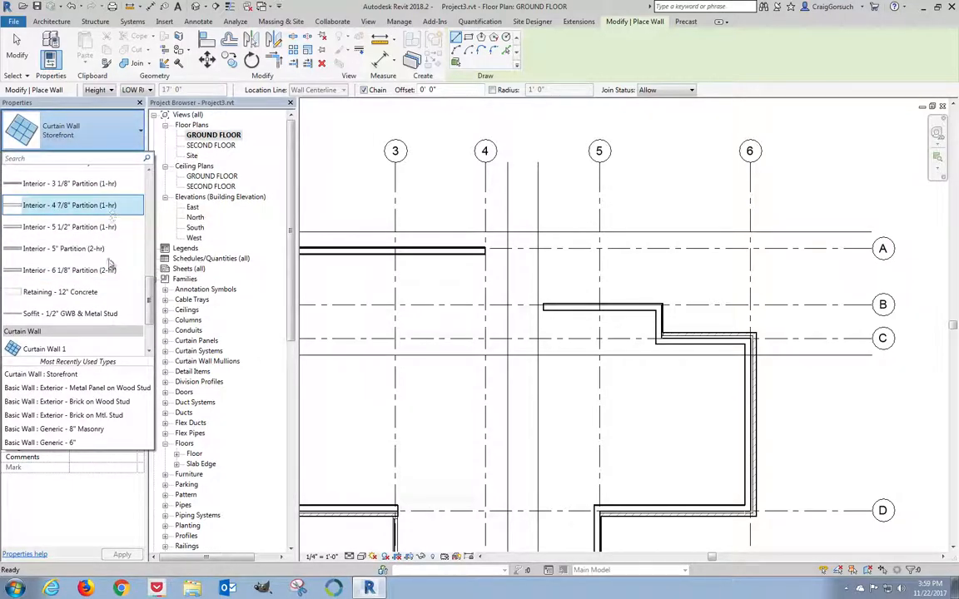
scroll(109, 308, "up", 4)
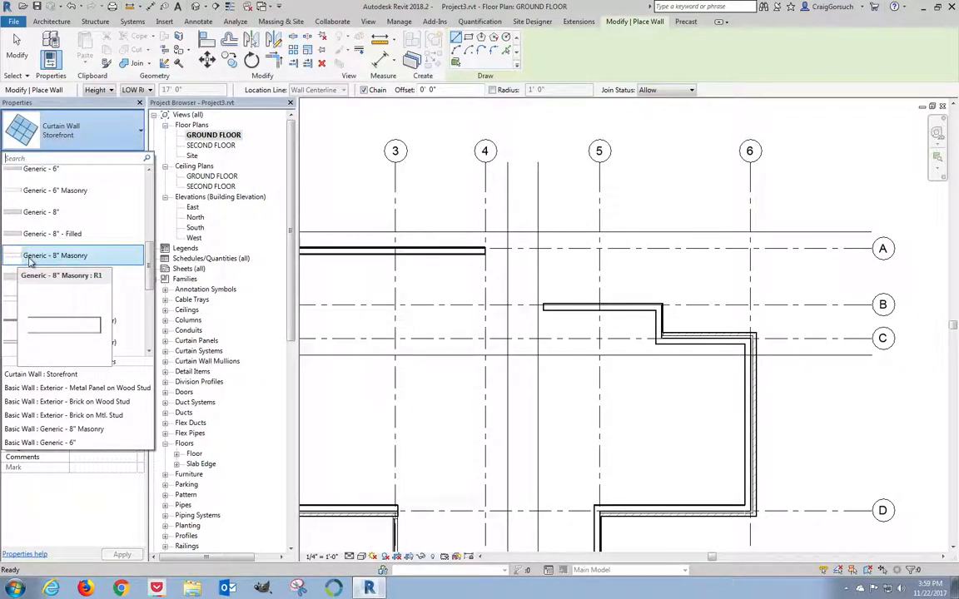
left_click(74, 255)
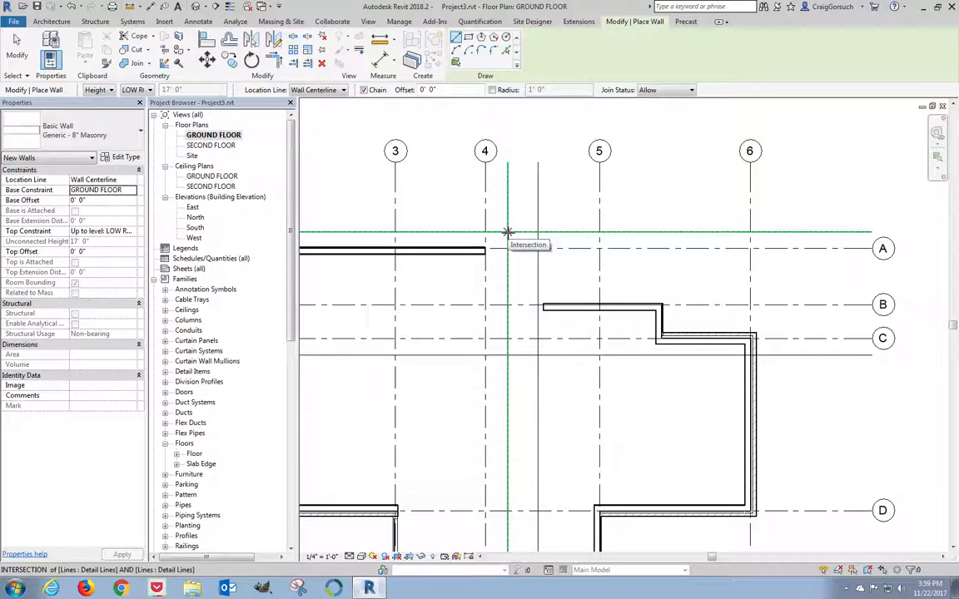
left_click(508, 232)
key("Escape")
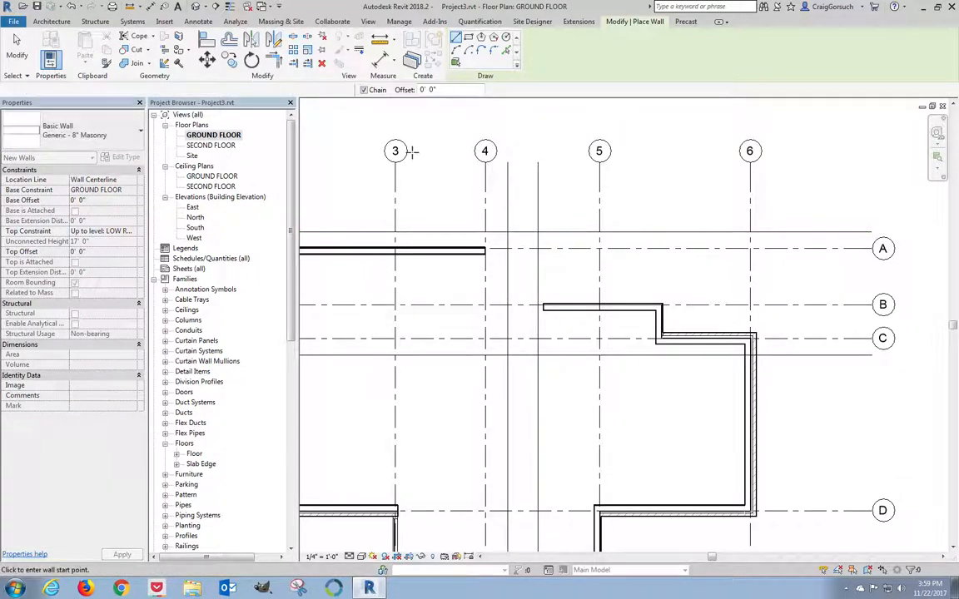
left_click(317, 90)
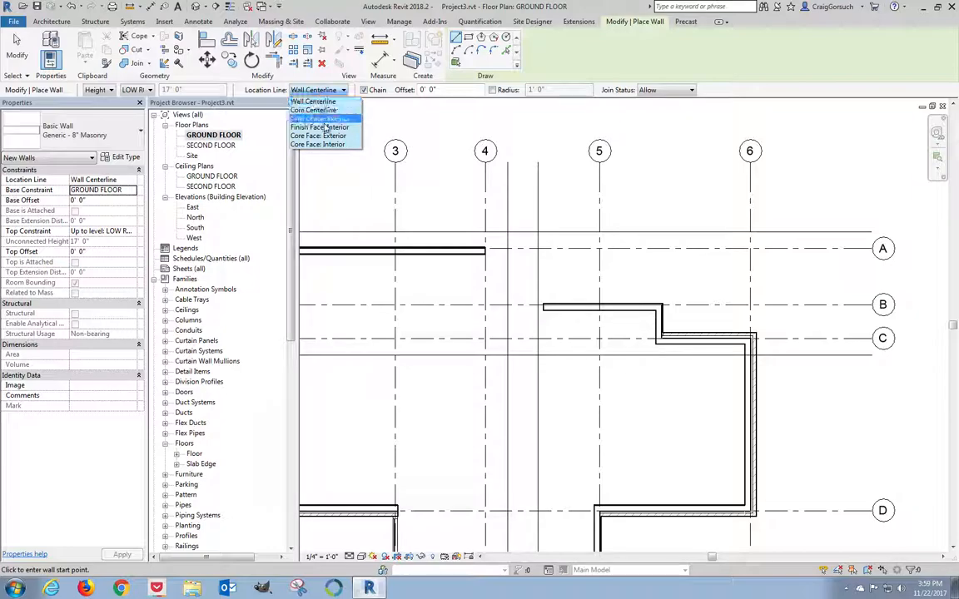
left_click(324, 119)
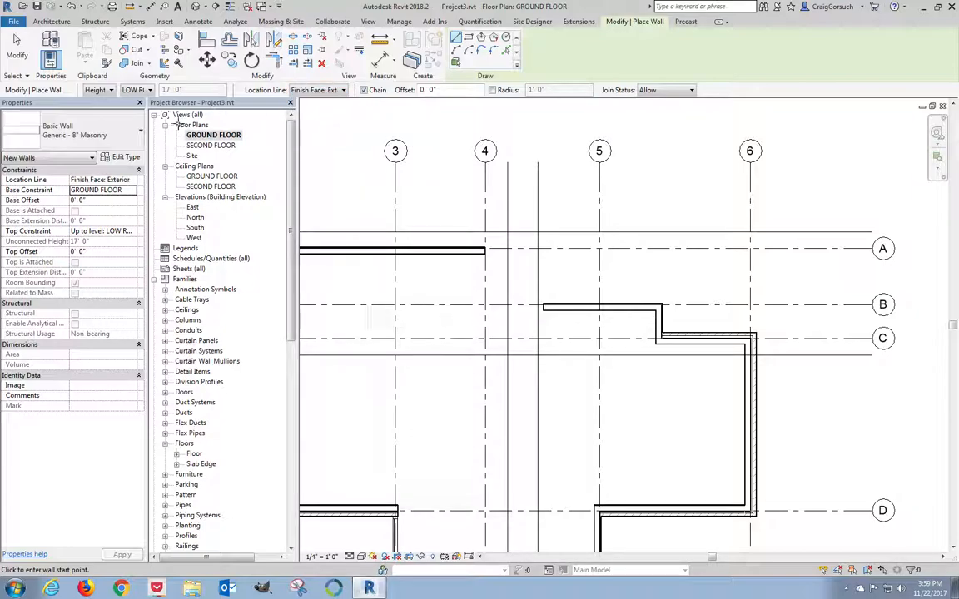
Step: Set the top constraint to Up to level: CHIMNEY and draw four walls around the rectangle bounded by the detail lines, then end the command
left_click(132, 232)
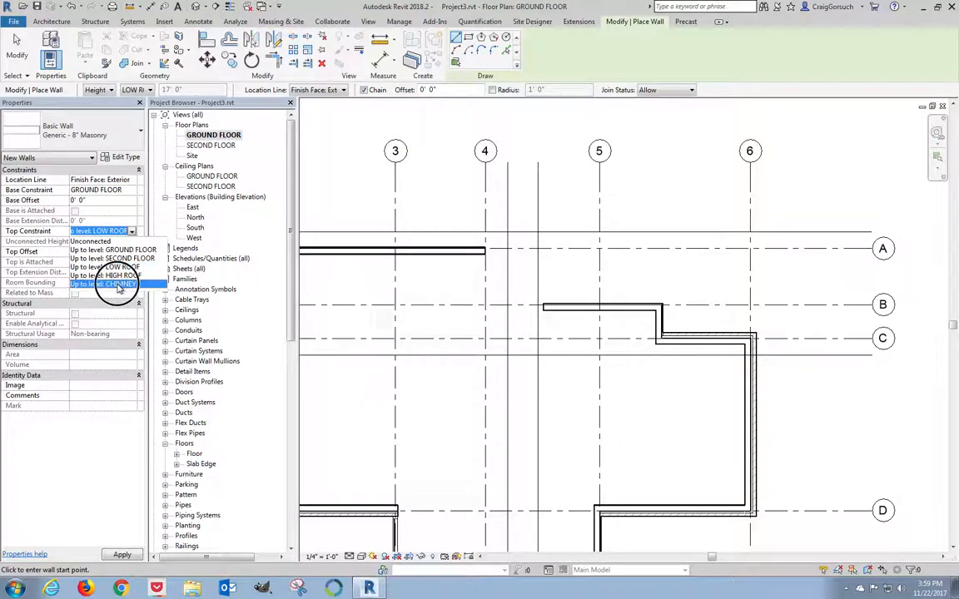
left_click(118, 285)
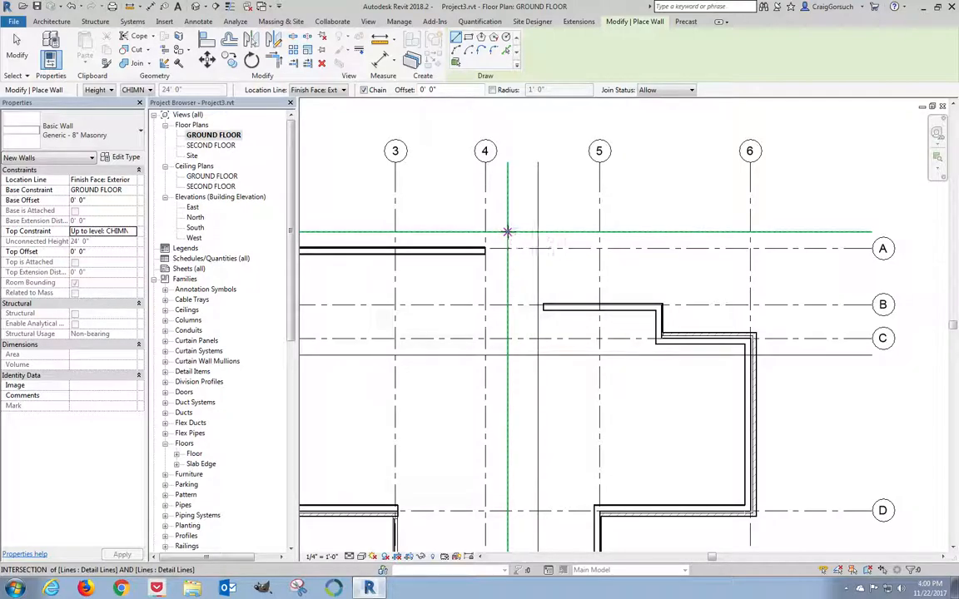
left_click(506, 232)
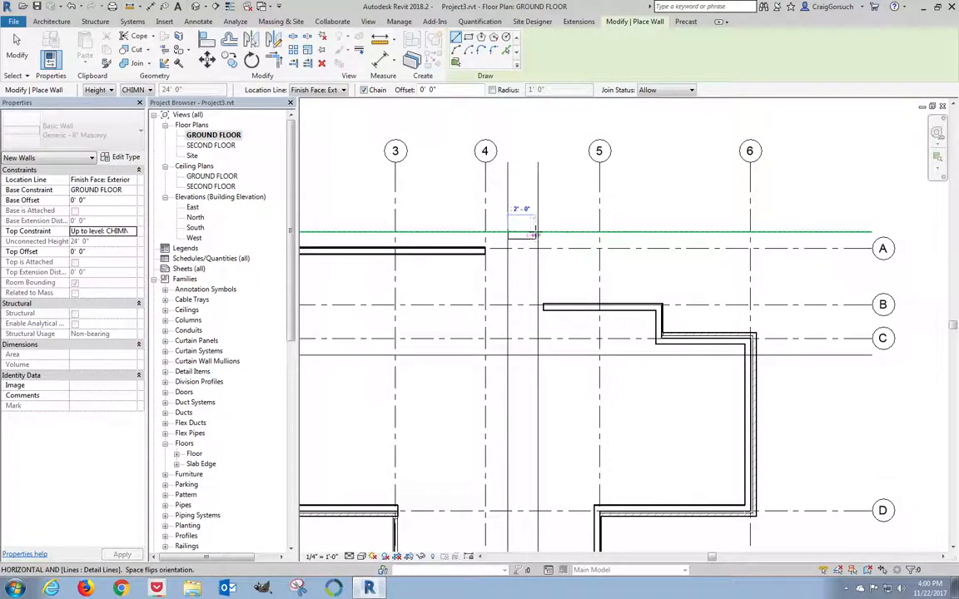
left_click(538, 231)
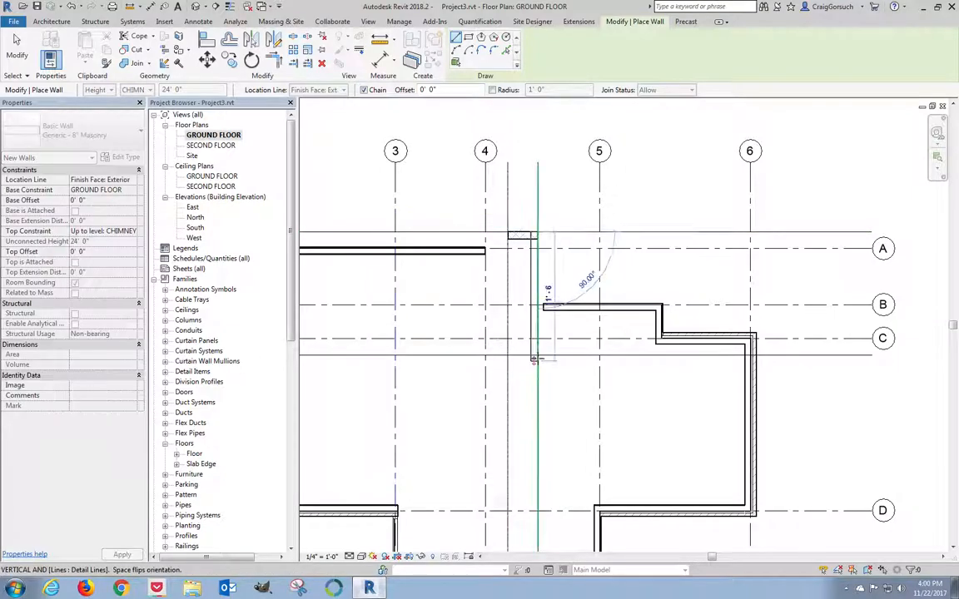
left_click(537, 355)
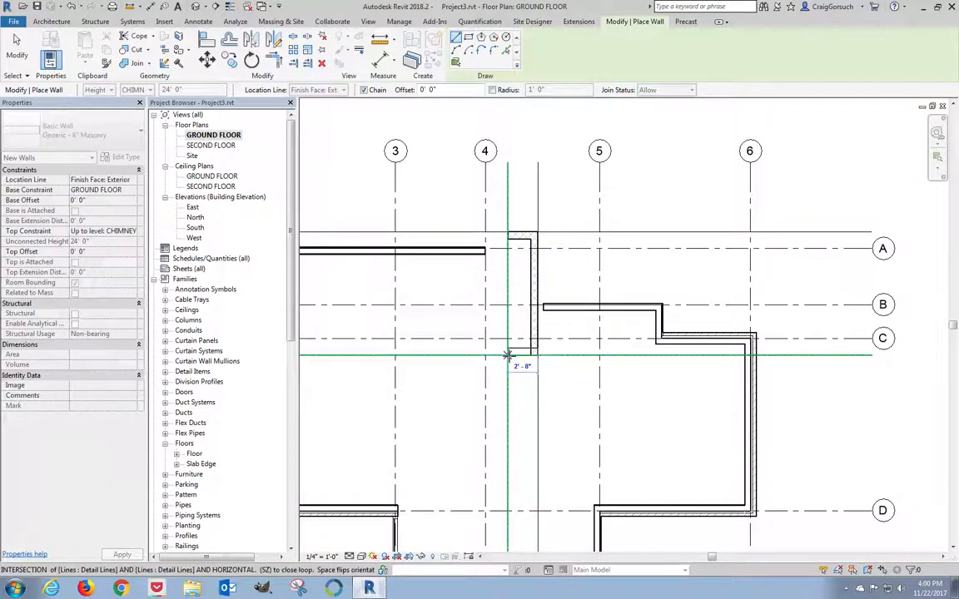
left_click(508, 355)
left_click(508, 232)
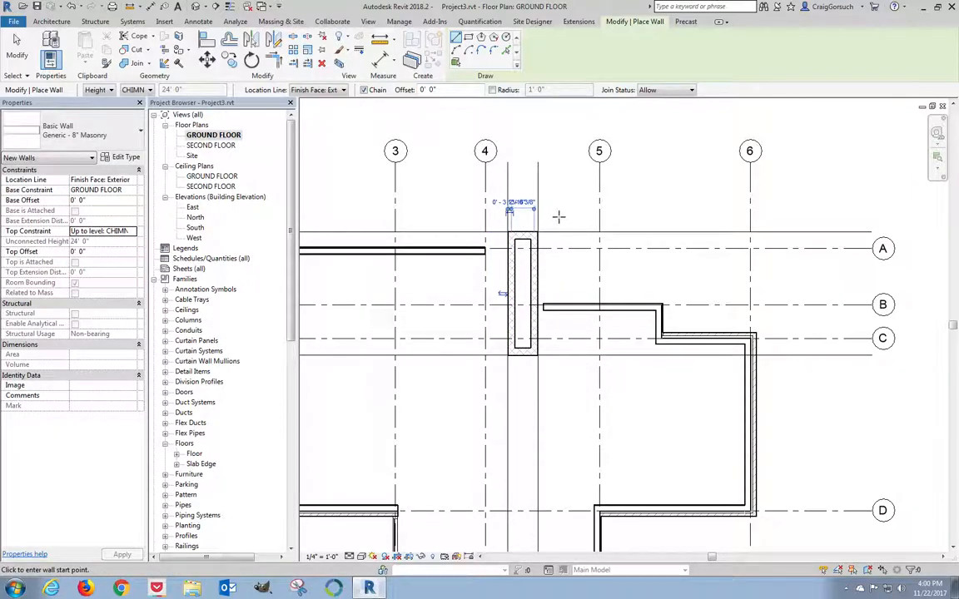
key("Escape")
key("Escape")
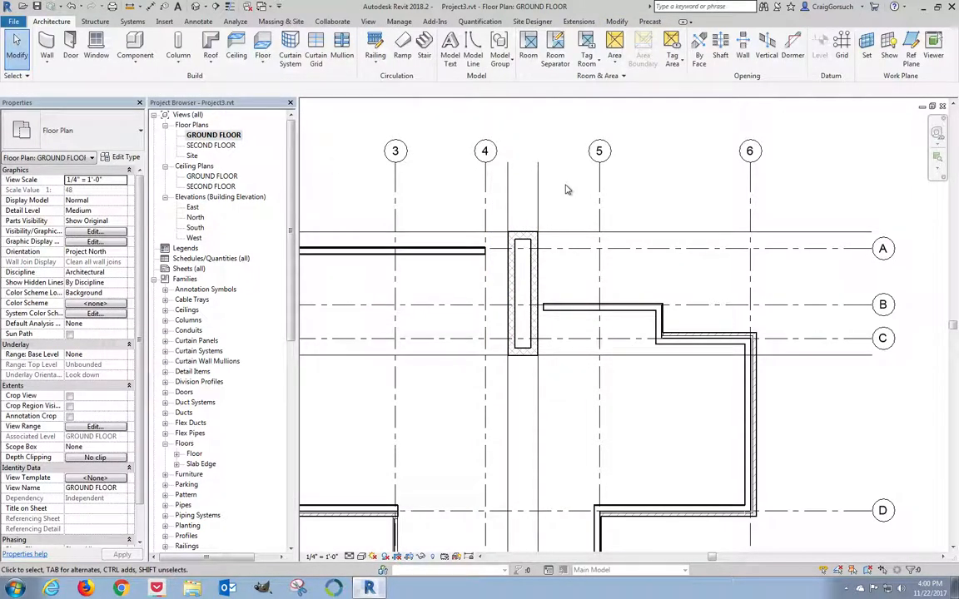
left_click_drag(556, 164, 503, 198)
left_click(566, 232, "ctrl")
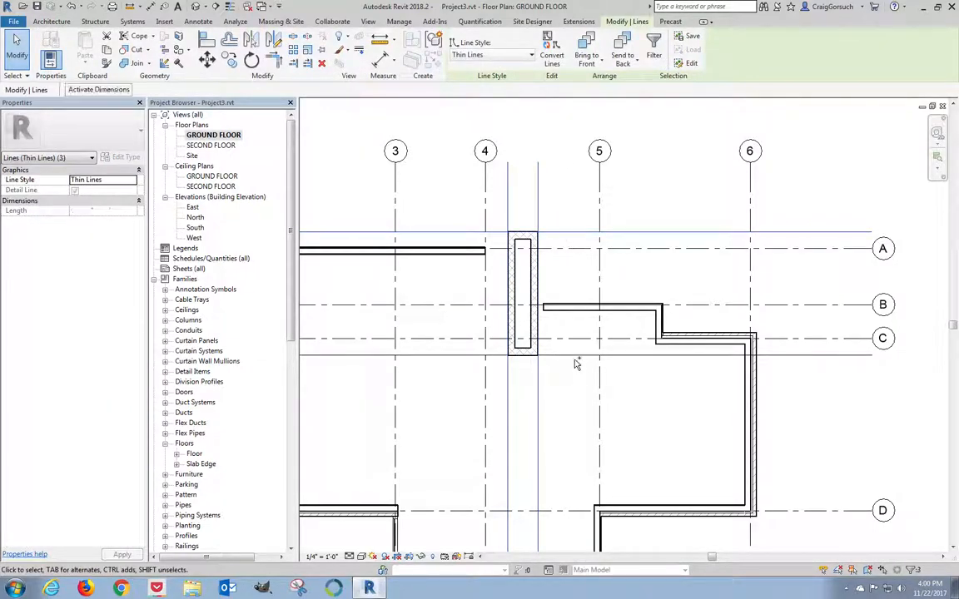
left_click(574, 356, "ctrl")
key("Escape")
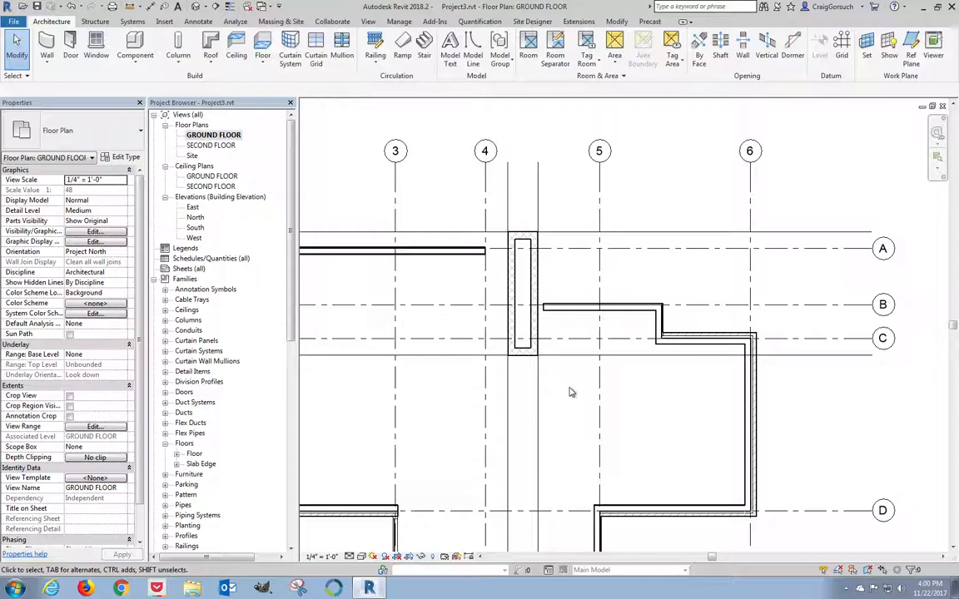
mouse_move(555, 163)
left_mouse_down()
mouse_move(531, 197)
mouse_move(500, 203)
mouse_move(535, 199)
mouse_move(496, 203)
left_mouse_up()
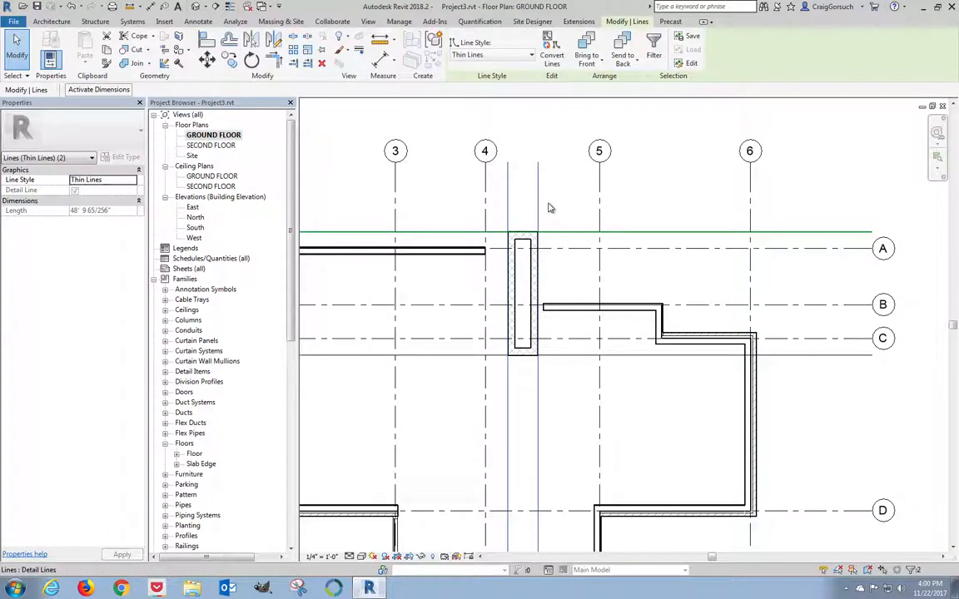
left_click(545, 208)
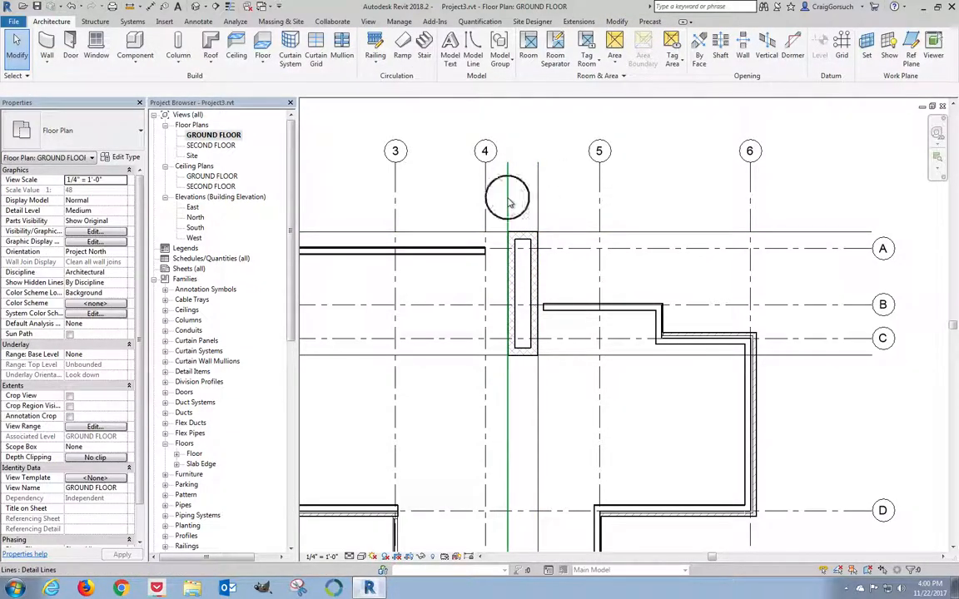
Step: Select the four detail lines around the chimney walls and delete them
left_click(508, 197)
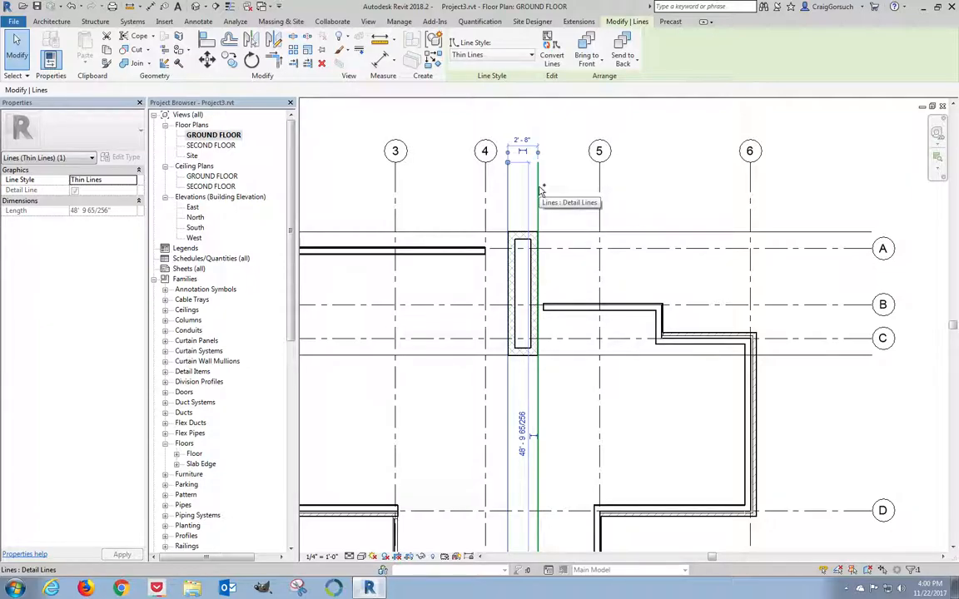
left_click(539, 190, "ctrl")
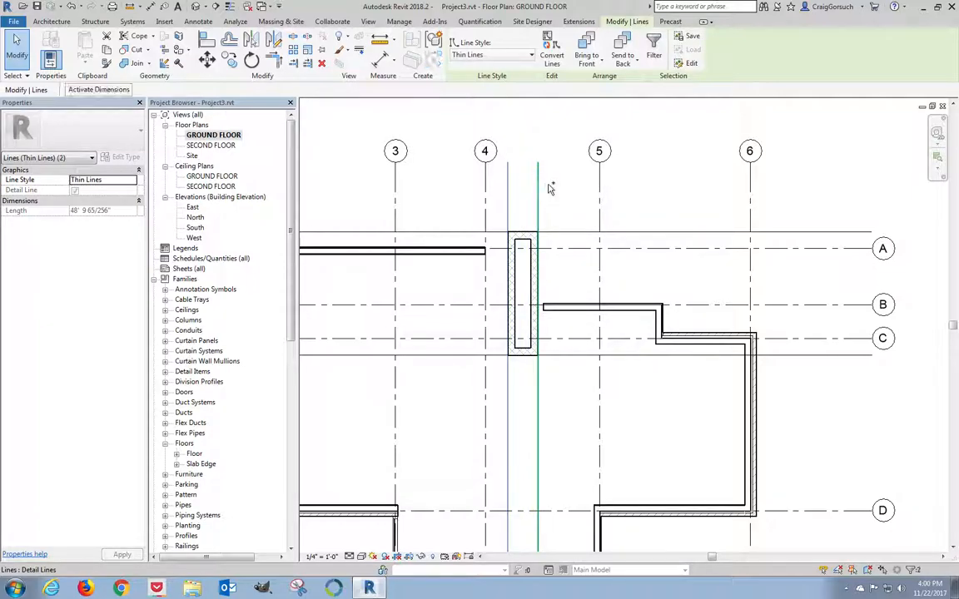
left_click(555, 232, "ctrl")
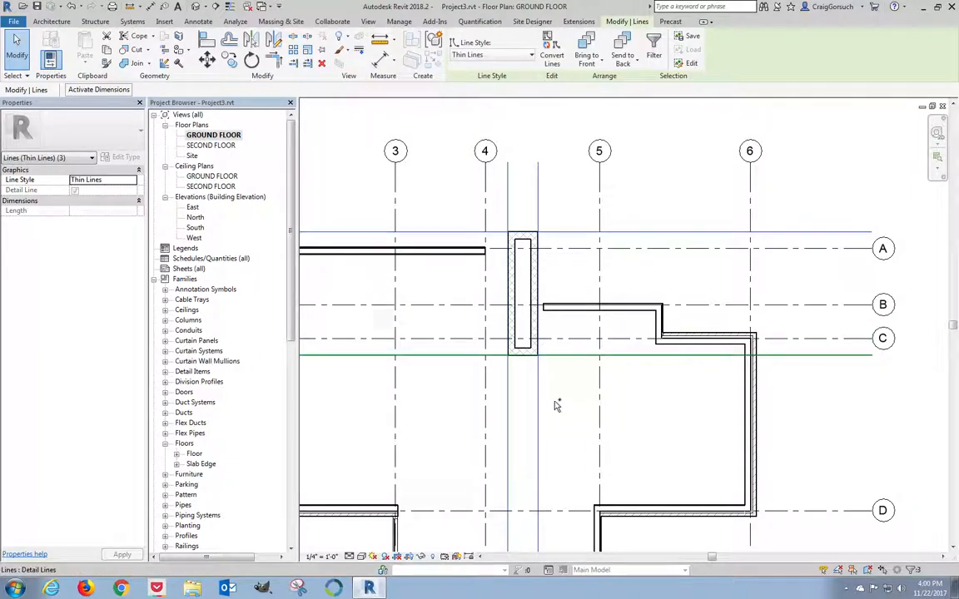
left_click(552, 355, "ctrl")
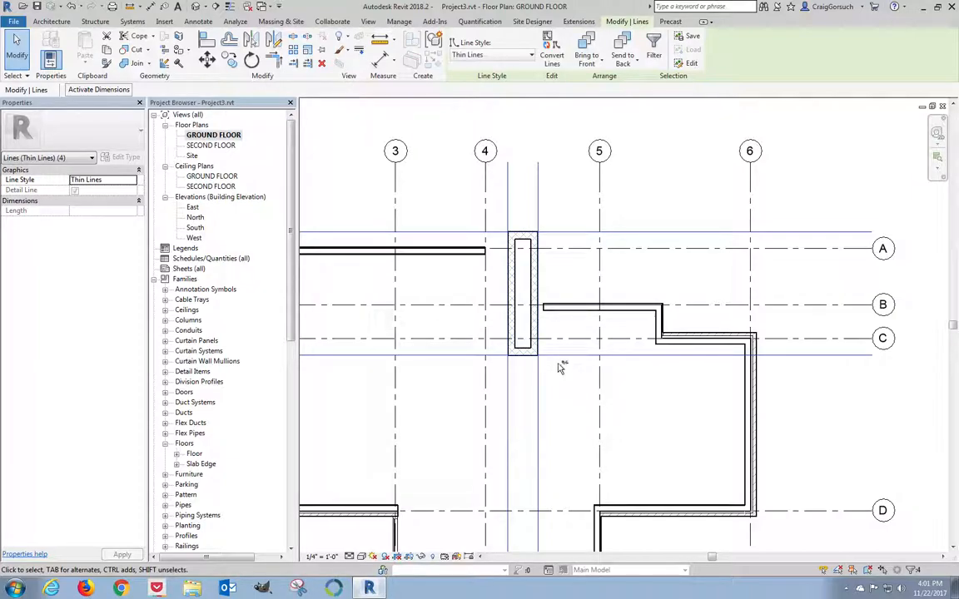
left_click(558, 357, "shift")
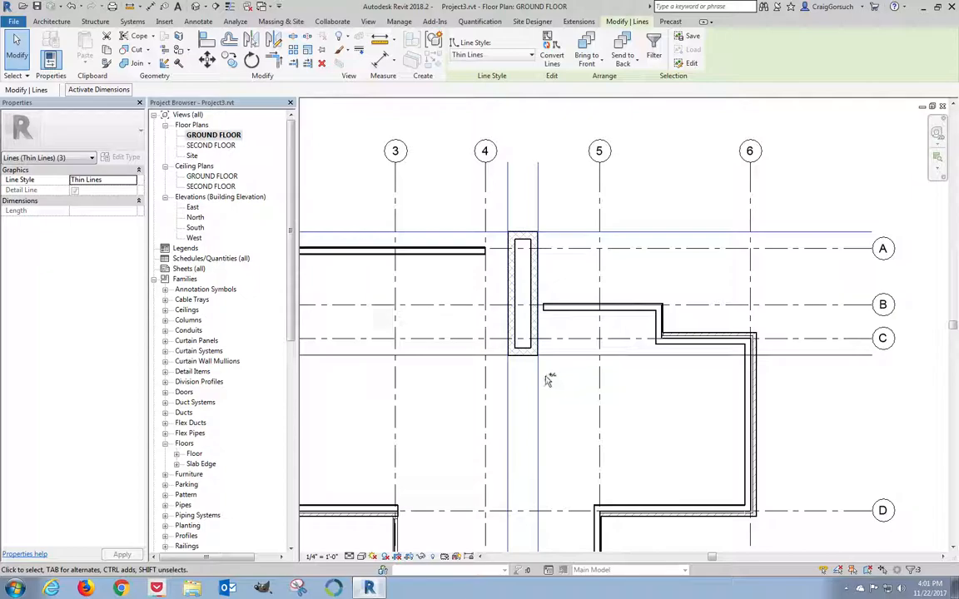
left_click(539, 379, "shift")
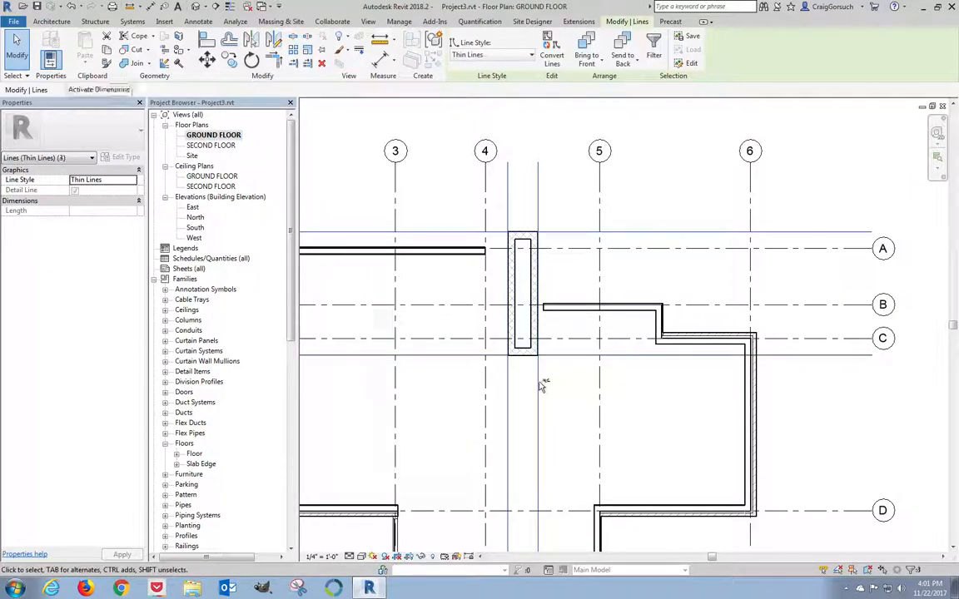
left_click(555, 385, "shift")
left_click(539, 382, "ctrl+shift")
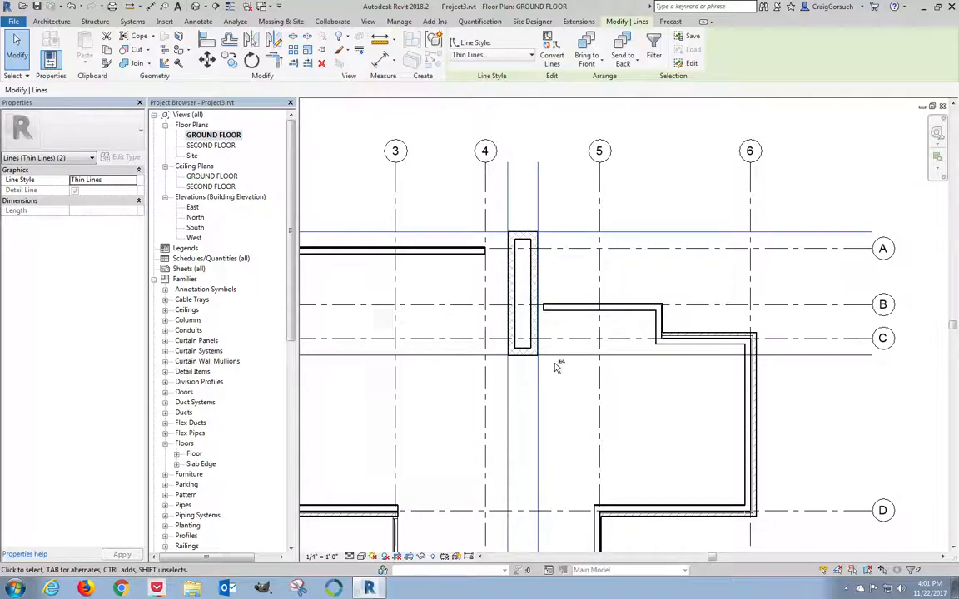
left_click(556, 357, "ctrl+shift")
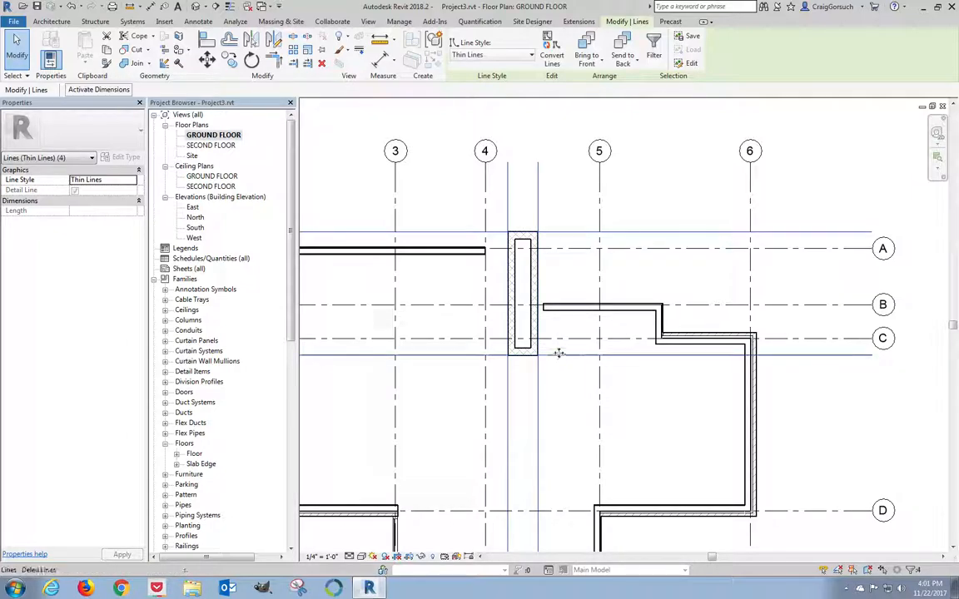
left_click(559, 355, "shift")
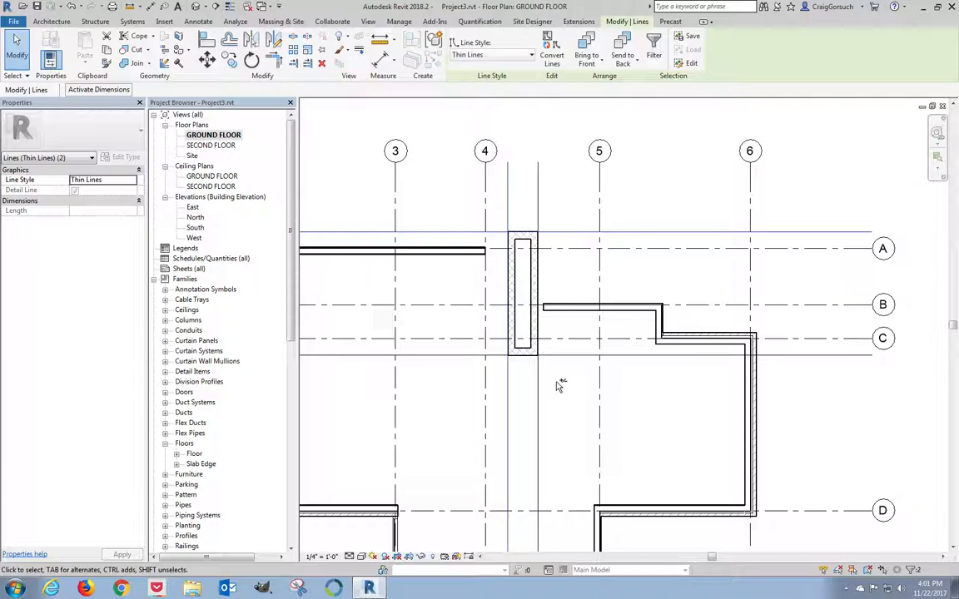
left_click(559, 357, "ctrl")
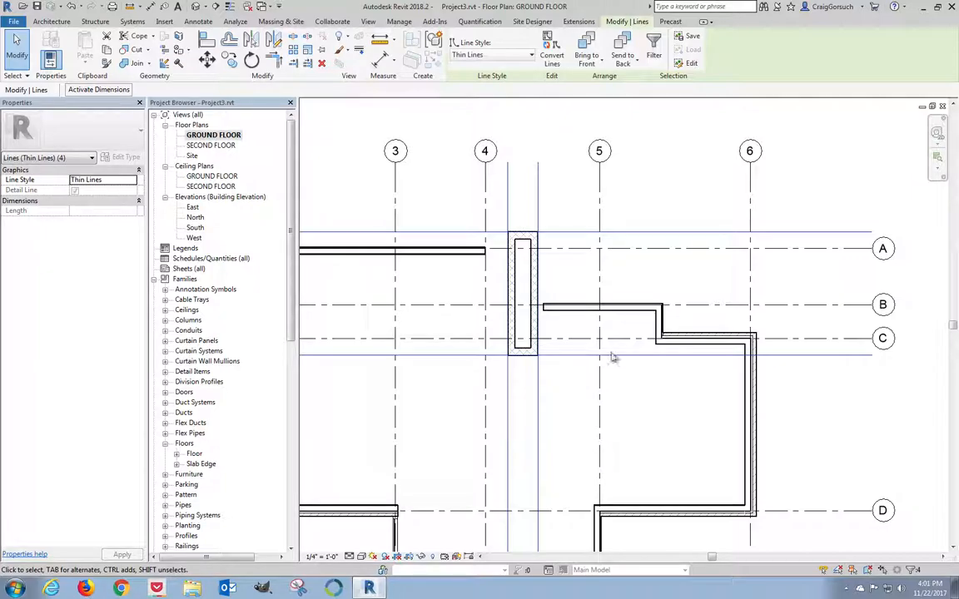
left_click(322, 64)
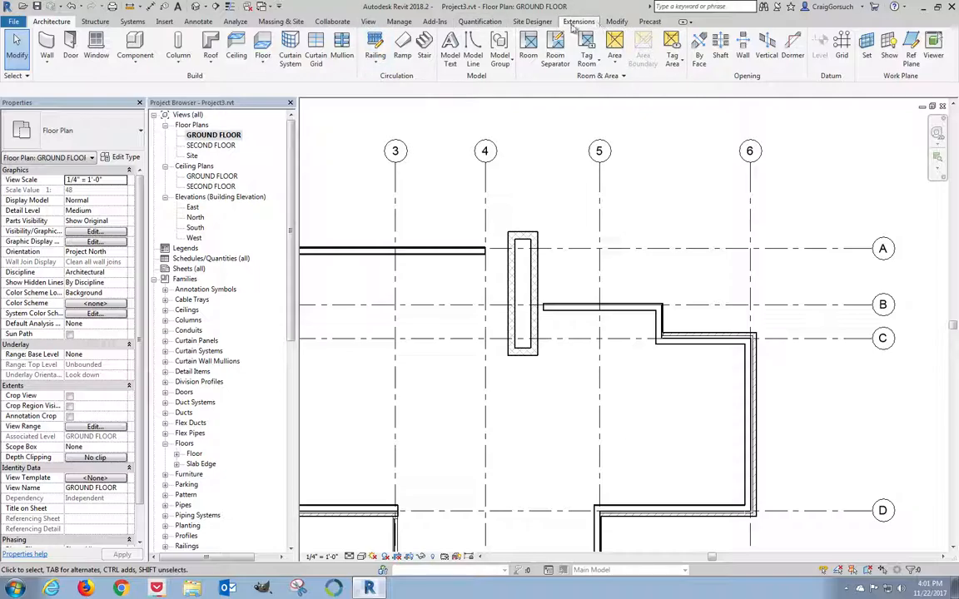
Step: Extend the grid A wall to the chimney's exterior face nearest grid 4 using Trim/Extend Single Element
left_click(617, 21)
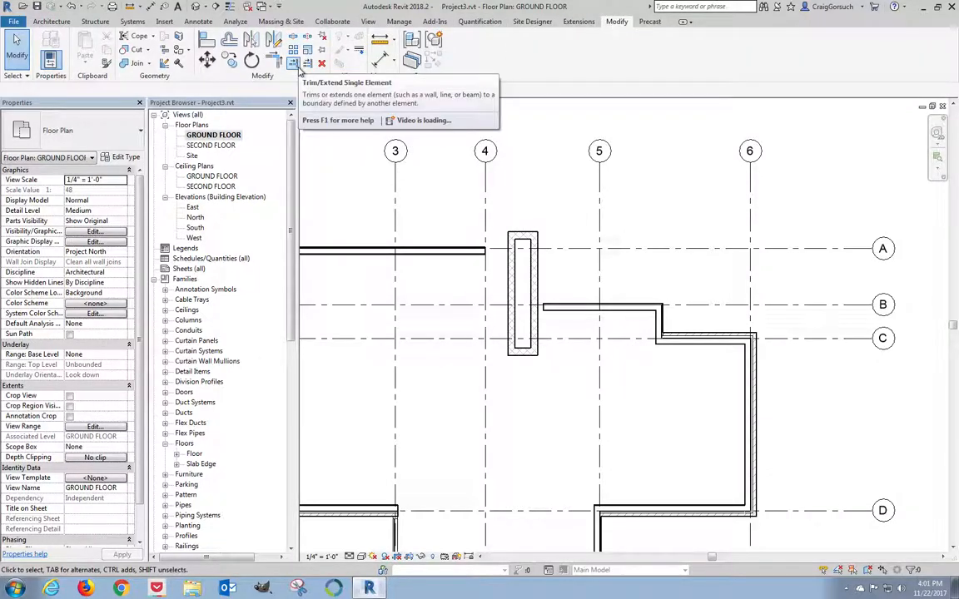
left_click(297, 68)
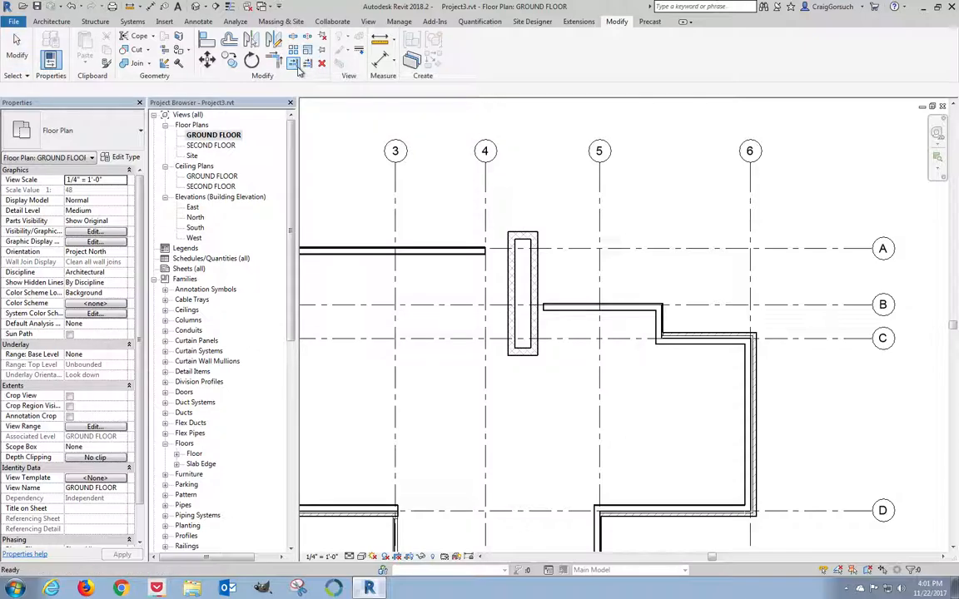
scroll(420, 255, "up", 5)
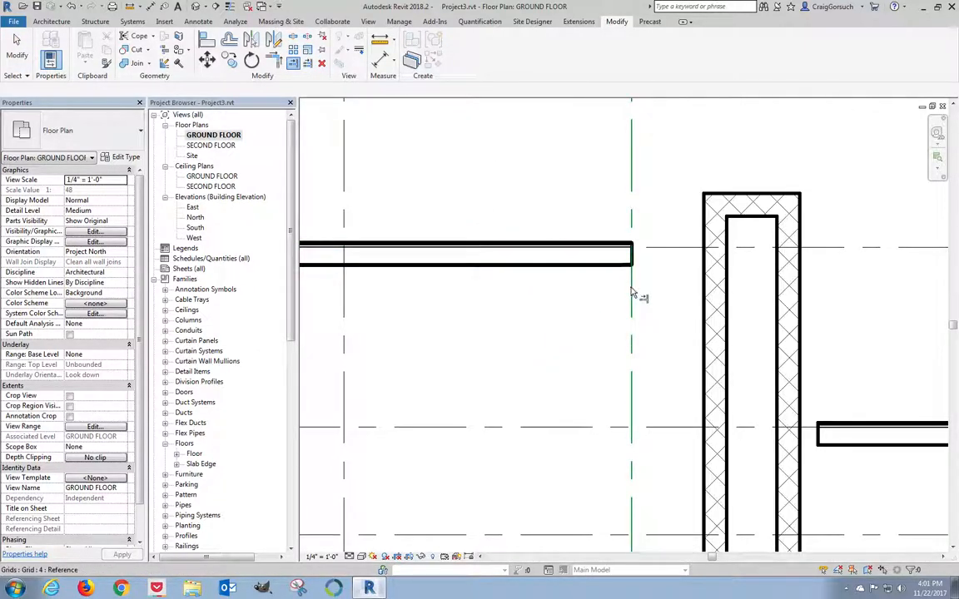
left_click(705, 311)
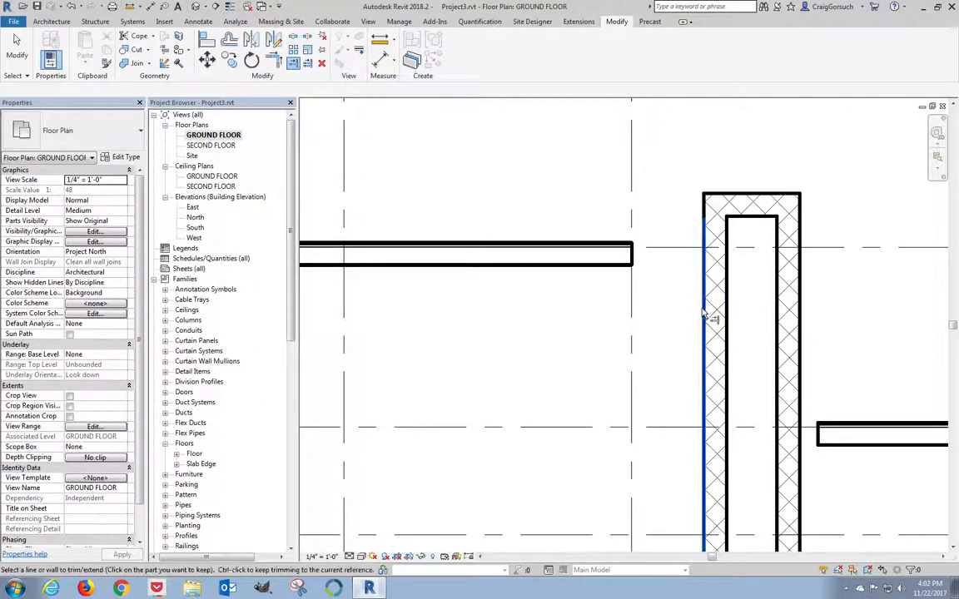
left_click(612, 271)
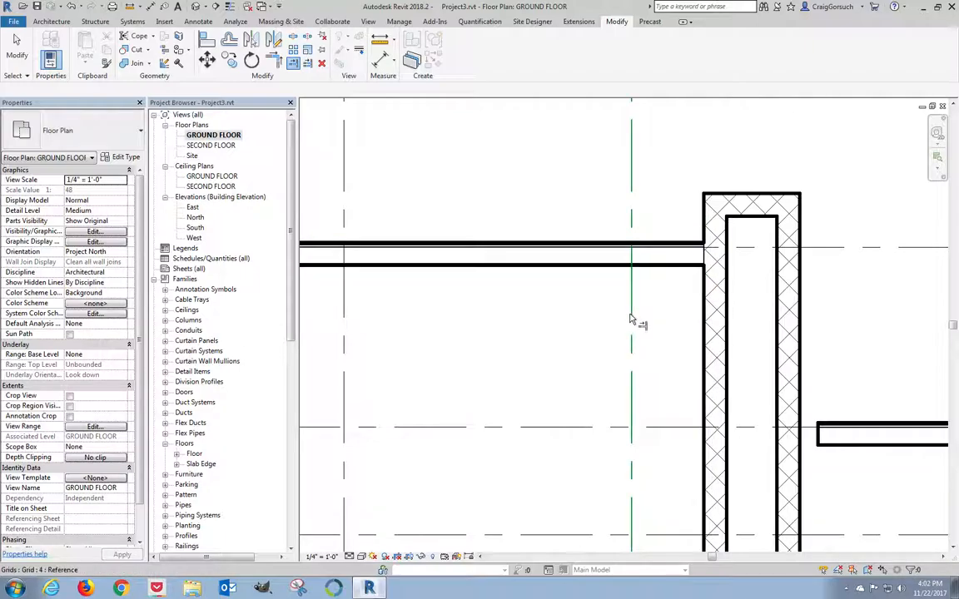
Step: Extend the grid B wall to the chimney's exterior face toward grid 5 and end the command
left_click(800, 405)
left_click(870, 433)
scroll(857, 392, "down", 1)
scroll(855, 391, "down", 4)
middle_click_drag(854, 389, 649, 248)
scroll(686, 361, "down", 1)
scroll(663, 362, "down", 1)
key("Escape")
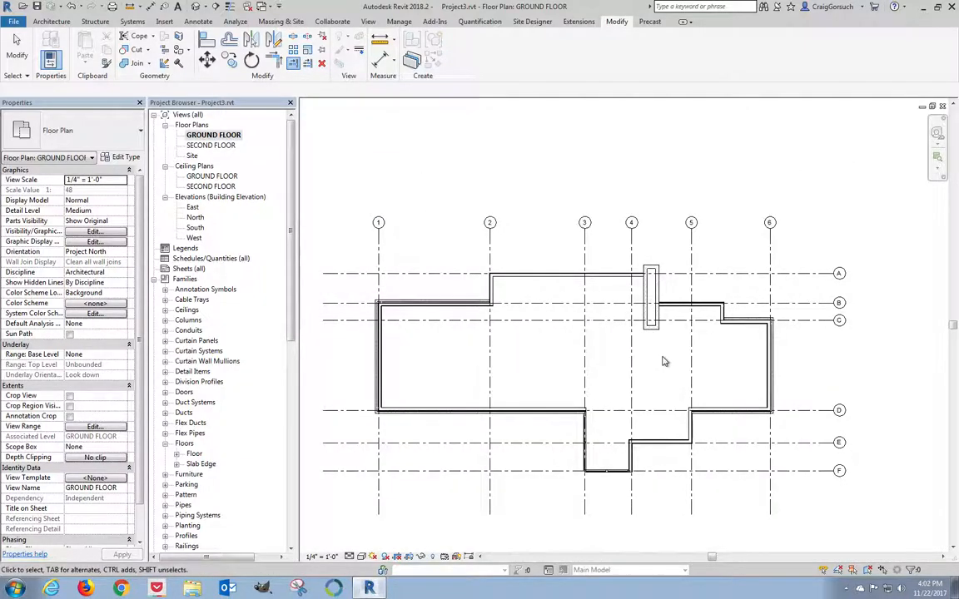
middle_click_drag(521, 160, 536, 133)
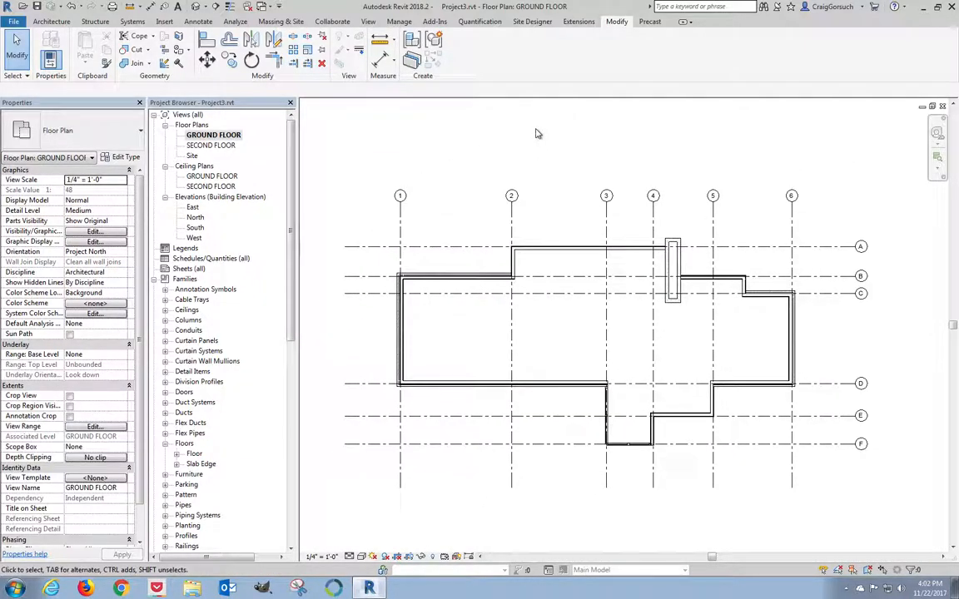